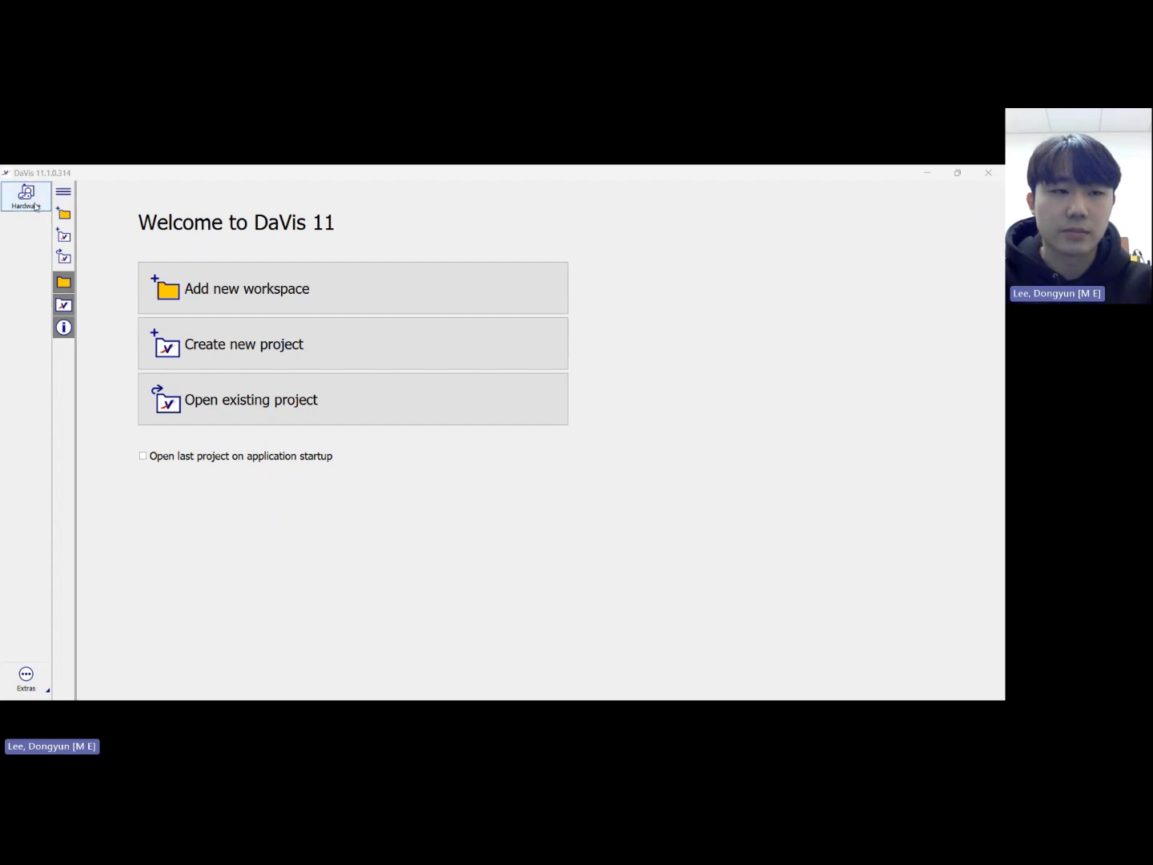
Open the hardware configuration.
click(35, 206)
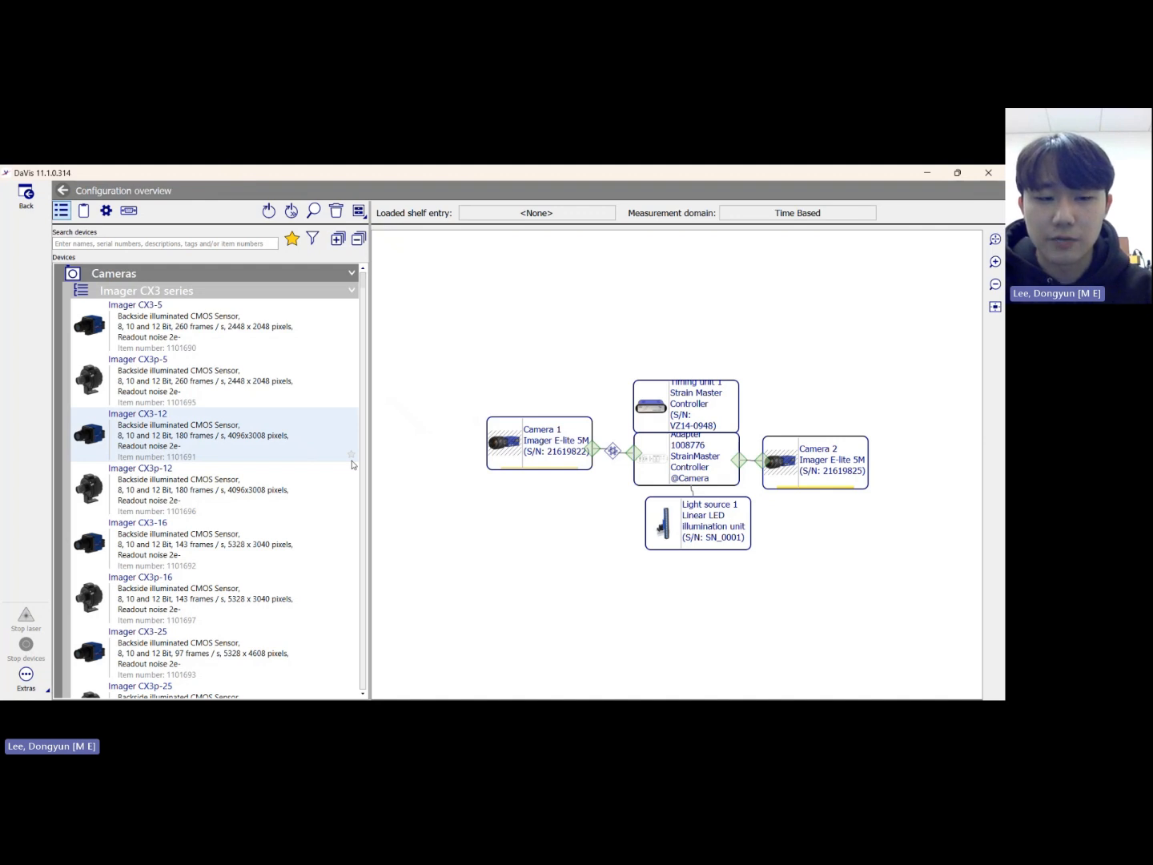
Add an Imager CX3-12 camera to the hardware layout and move Camera 1's adapter connection onto it.
click(249, 434)
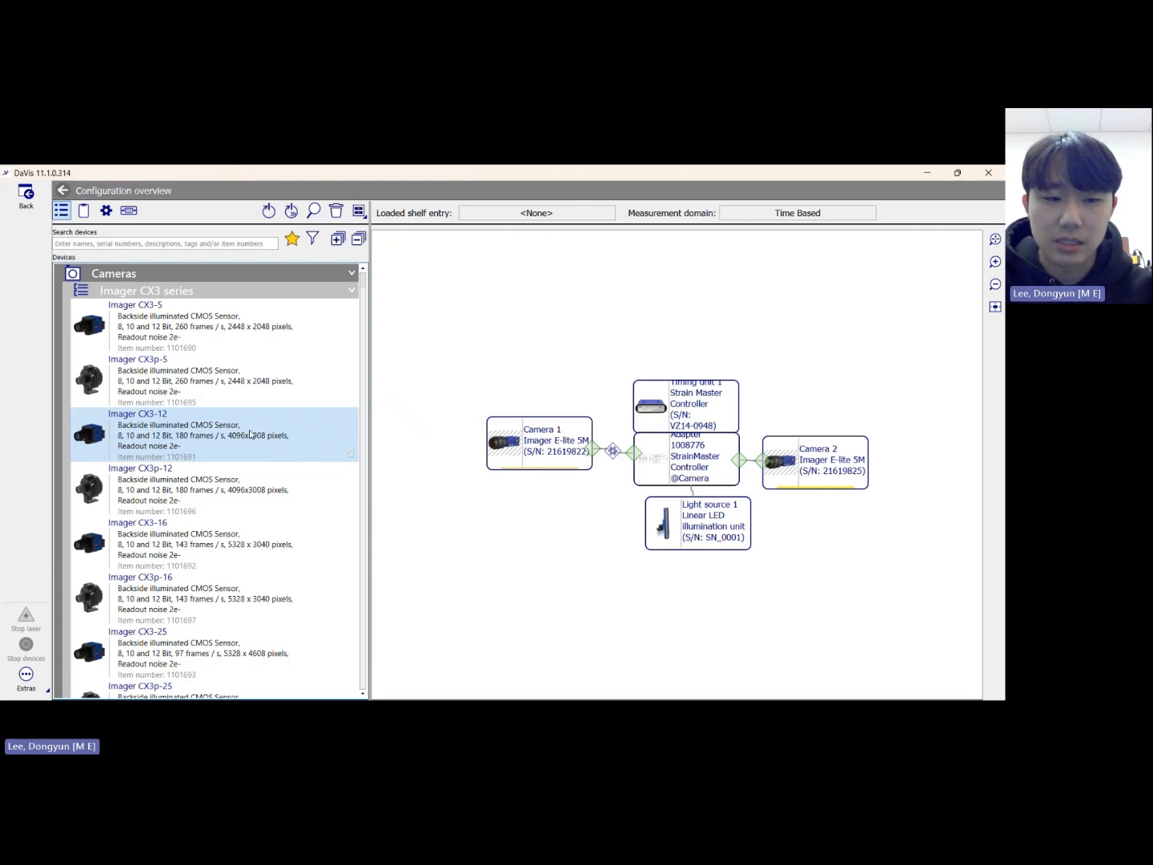
drag(249, 434, 665, 593)
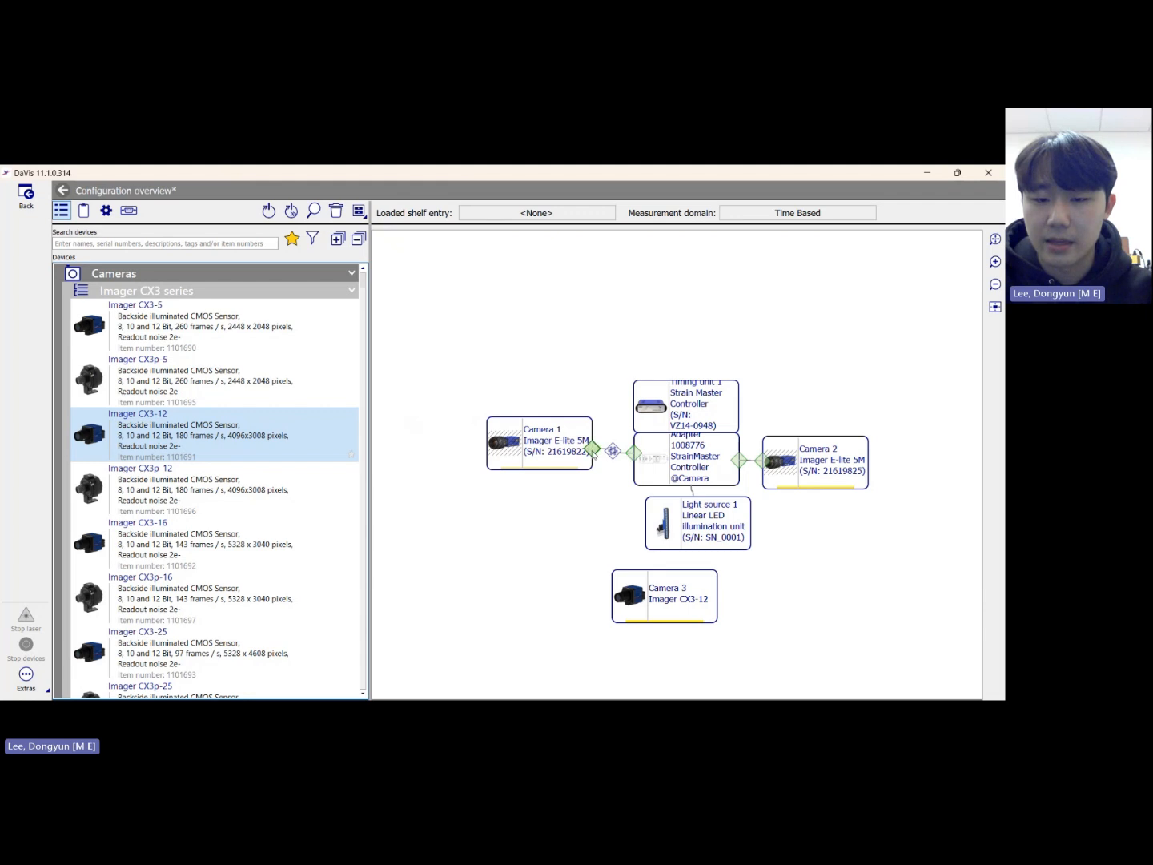
drag(592, 452, 668, 577)
mouse_move(673, 592)
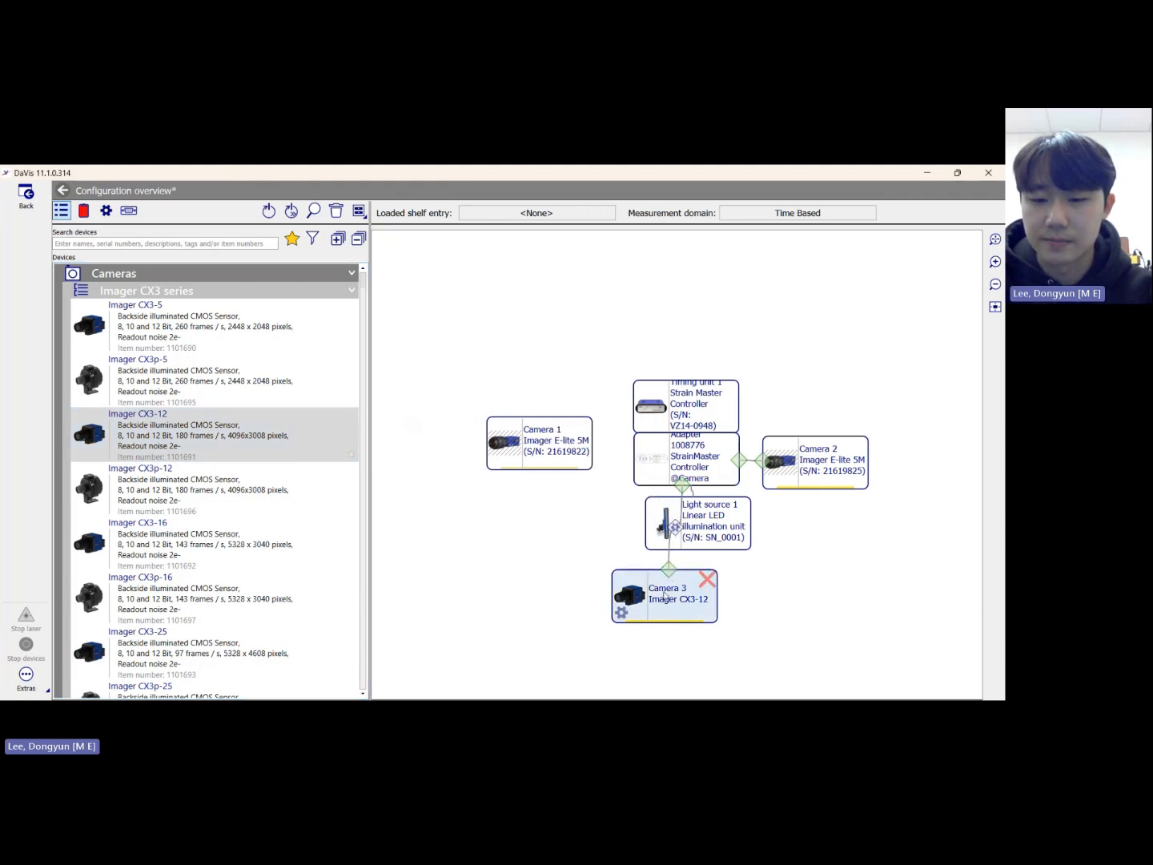
Remove the added Imager CX3-12 camera and reconnect Camera 1 to the StrainMaster Controller adapter.
click(710, 582)
mouse_move(641, 465)
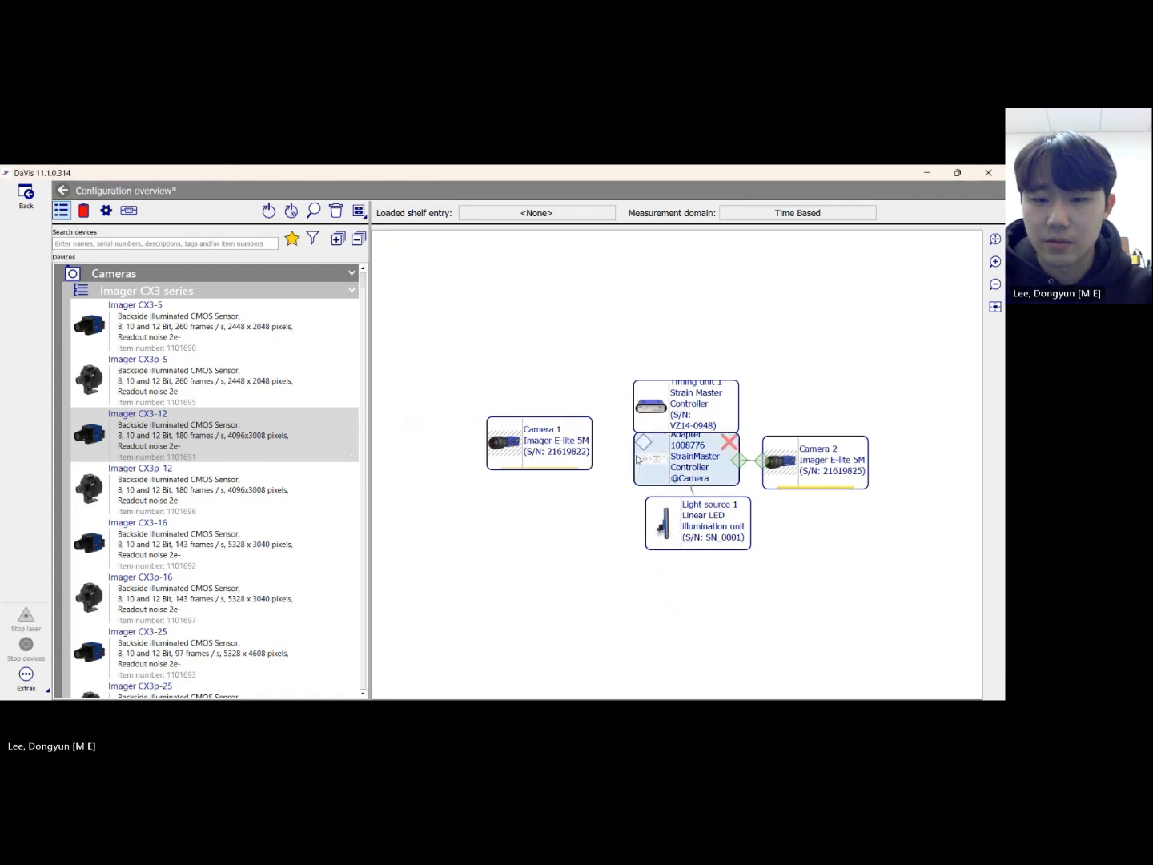
drag(641, 442, 583, 458)
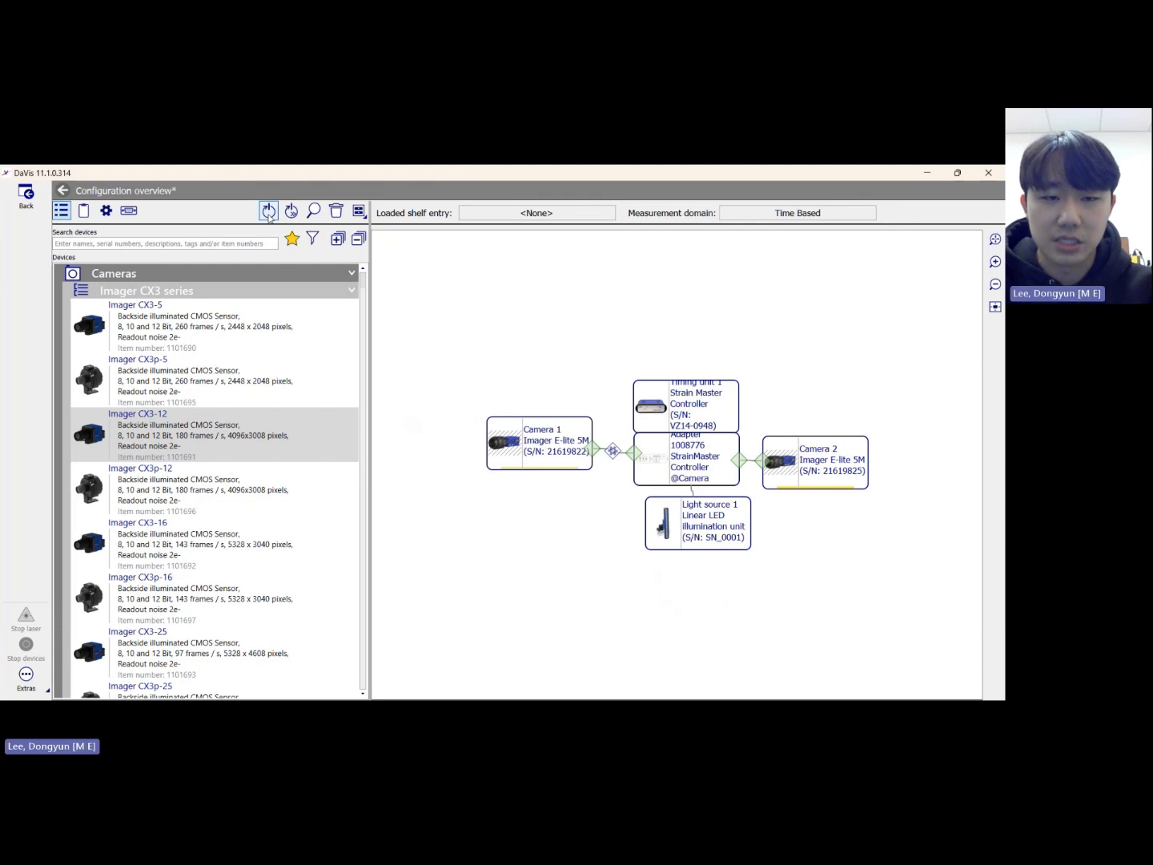
Initialize the configured hardware and return to the welcome page.
click(269, 212)
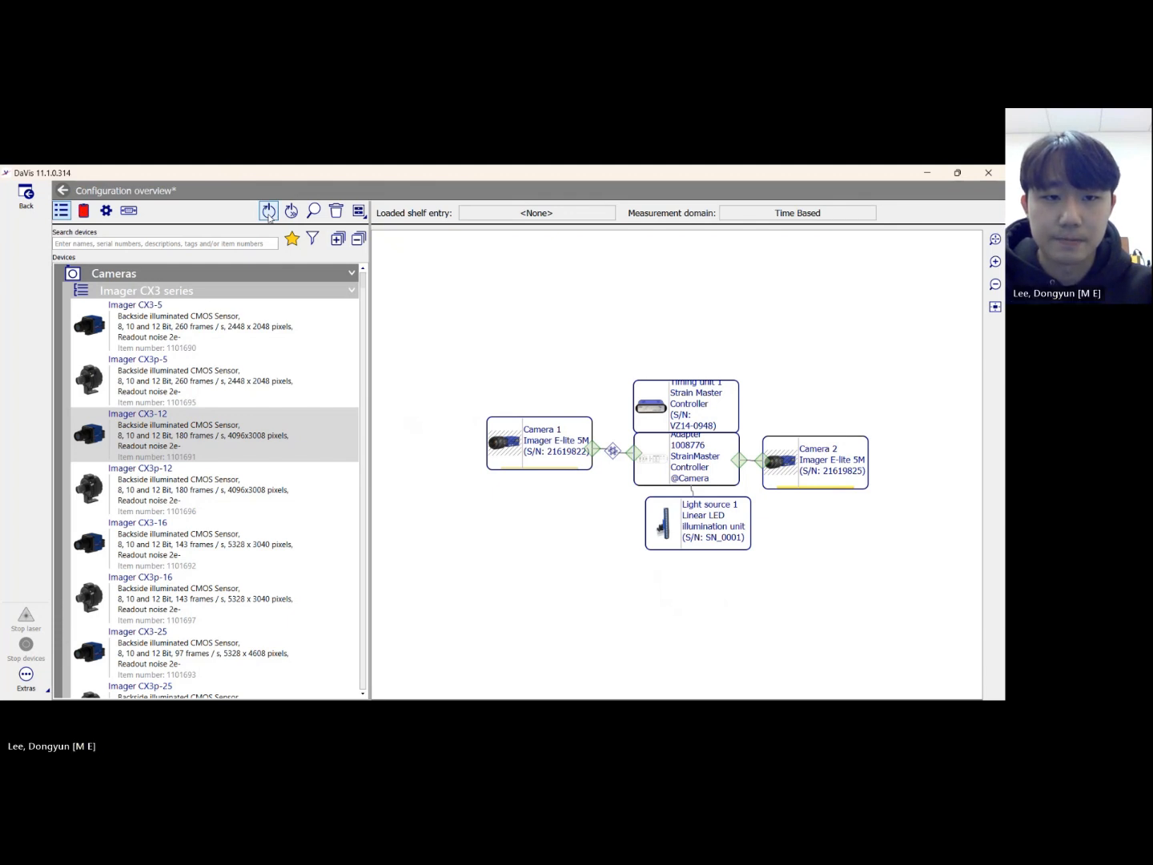
click(266, 213)
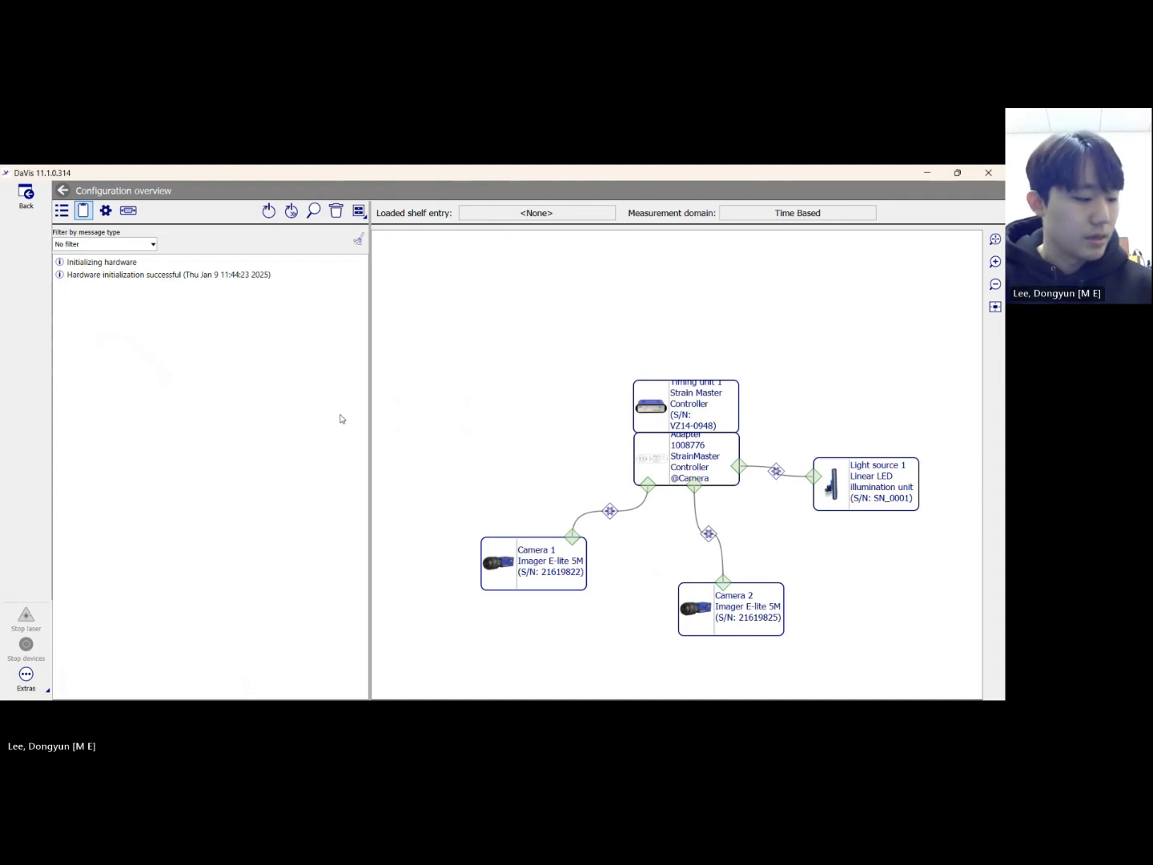
click(30, 200)
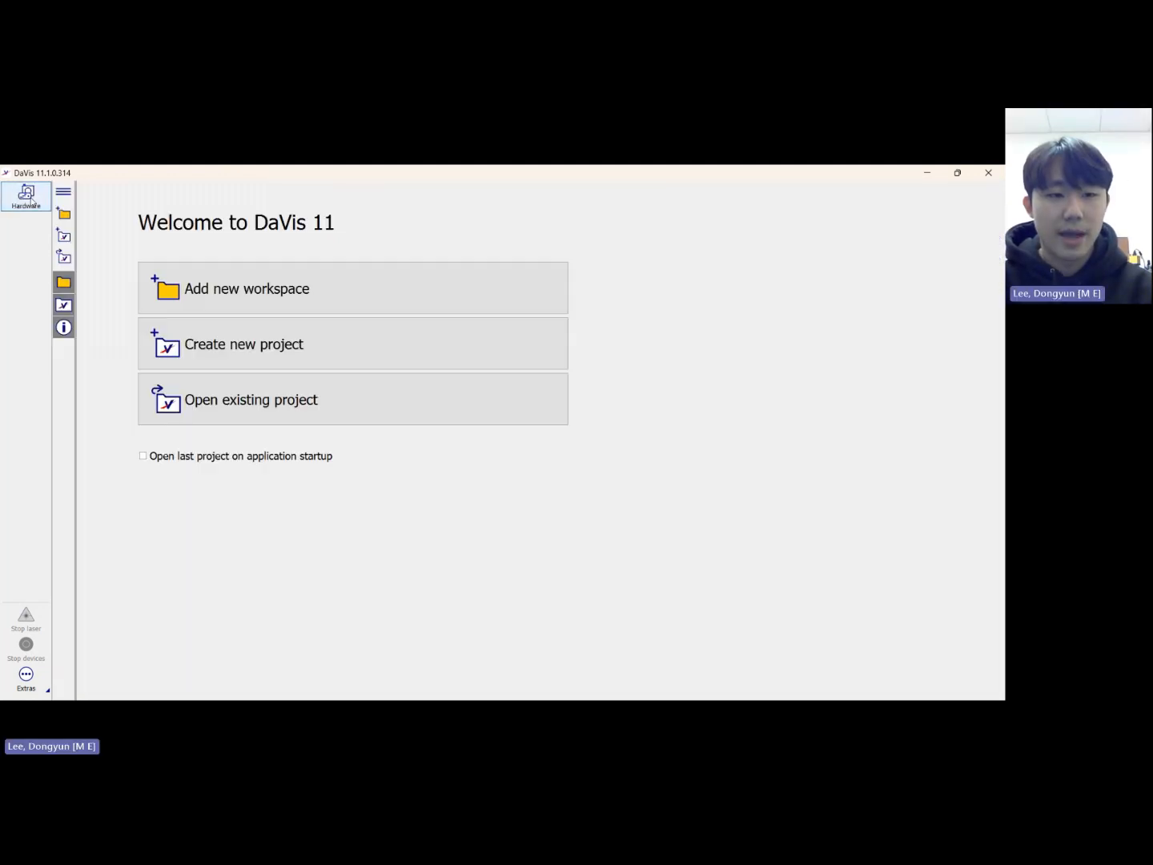
Begin adding a new workspace and browse into the DIC_Projects folder in Documents.
click(255, 302)
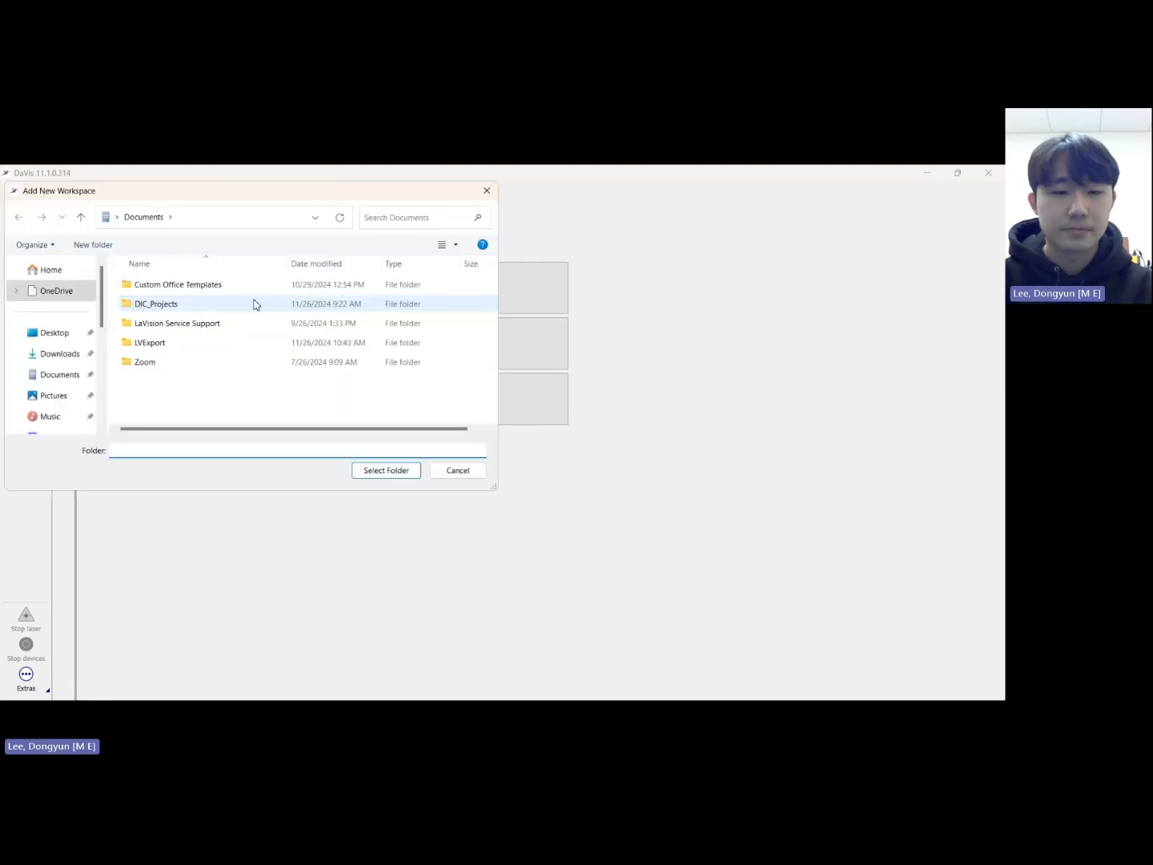
text(tutorial)
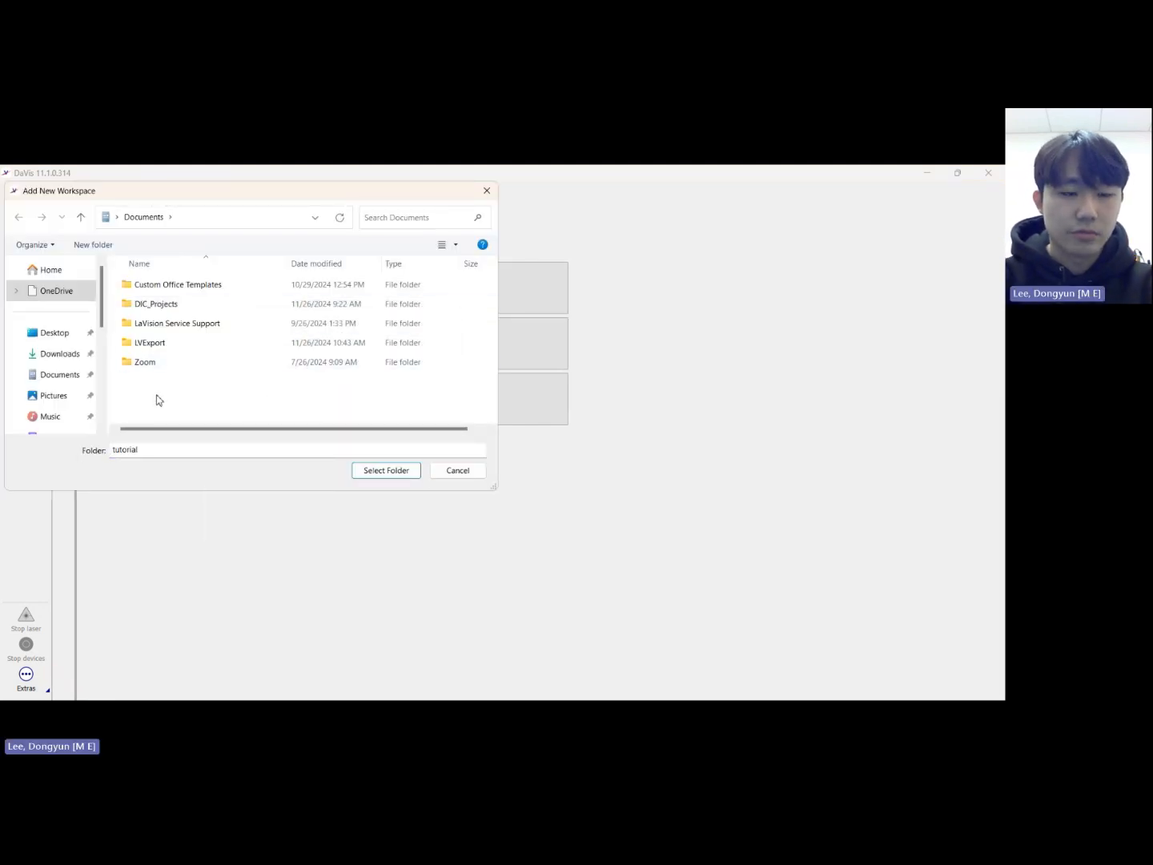
click(194, 310)
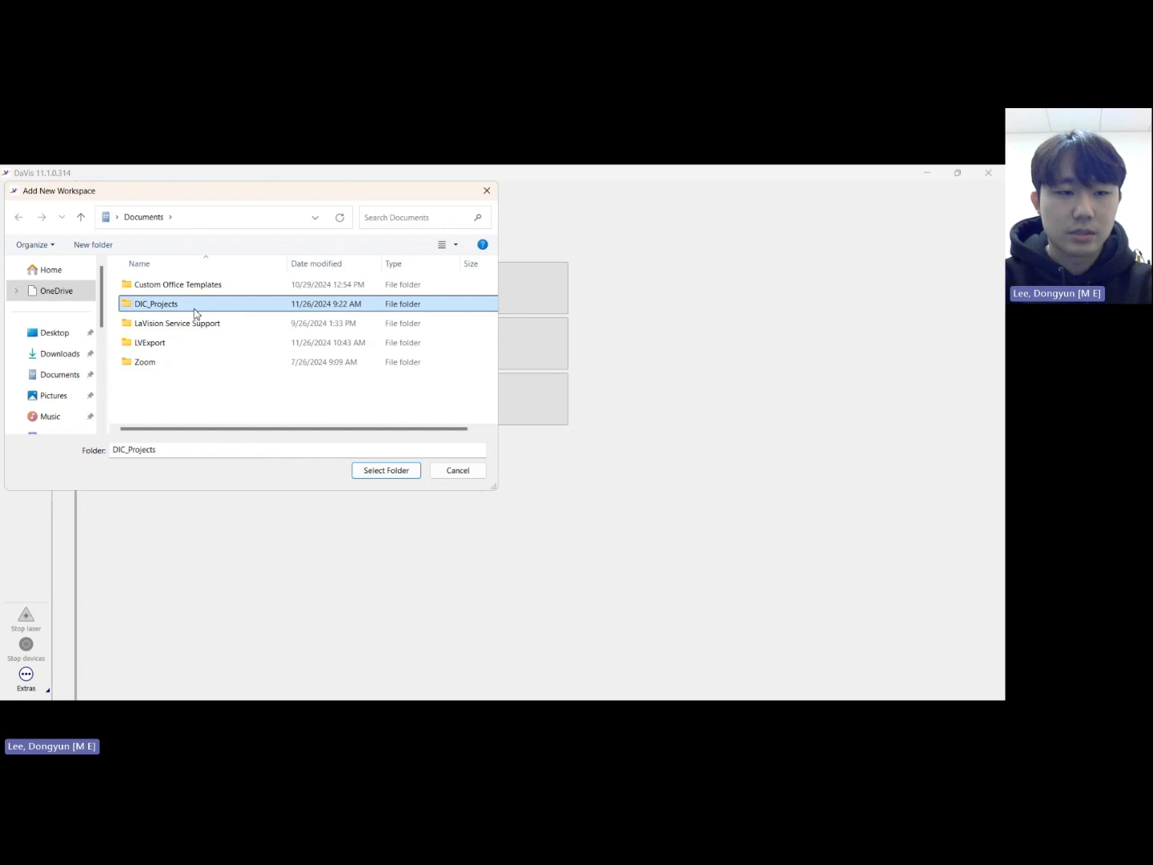
double_click(194, 311)
Create a new folder named Tutorial inside DIC_Projects.
scroll(308, 312, down, 5)
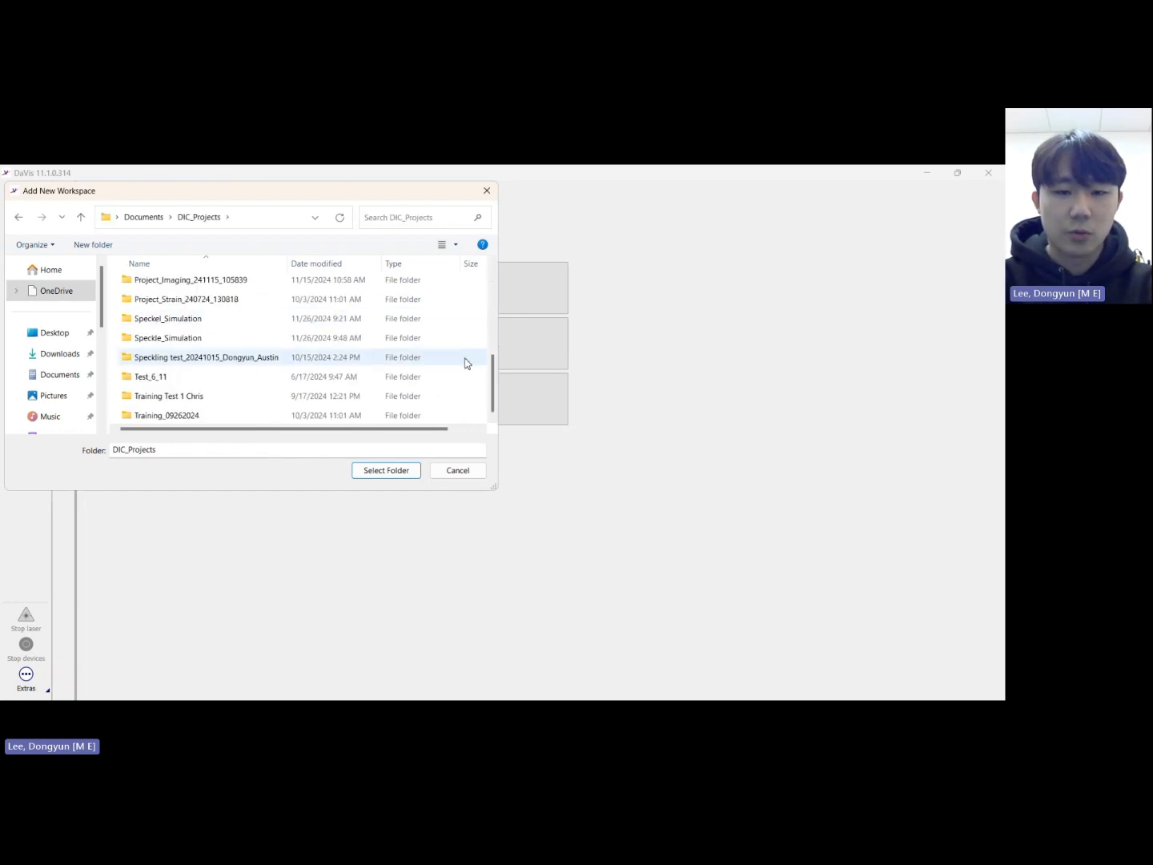
right_click(466, 363)
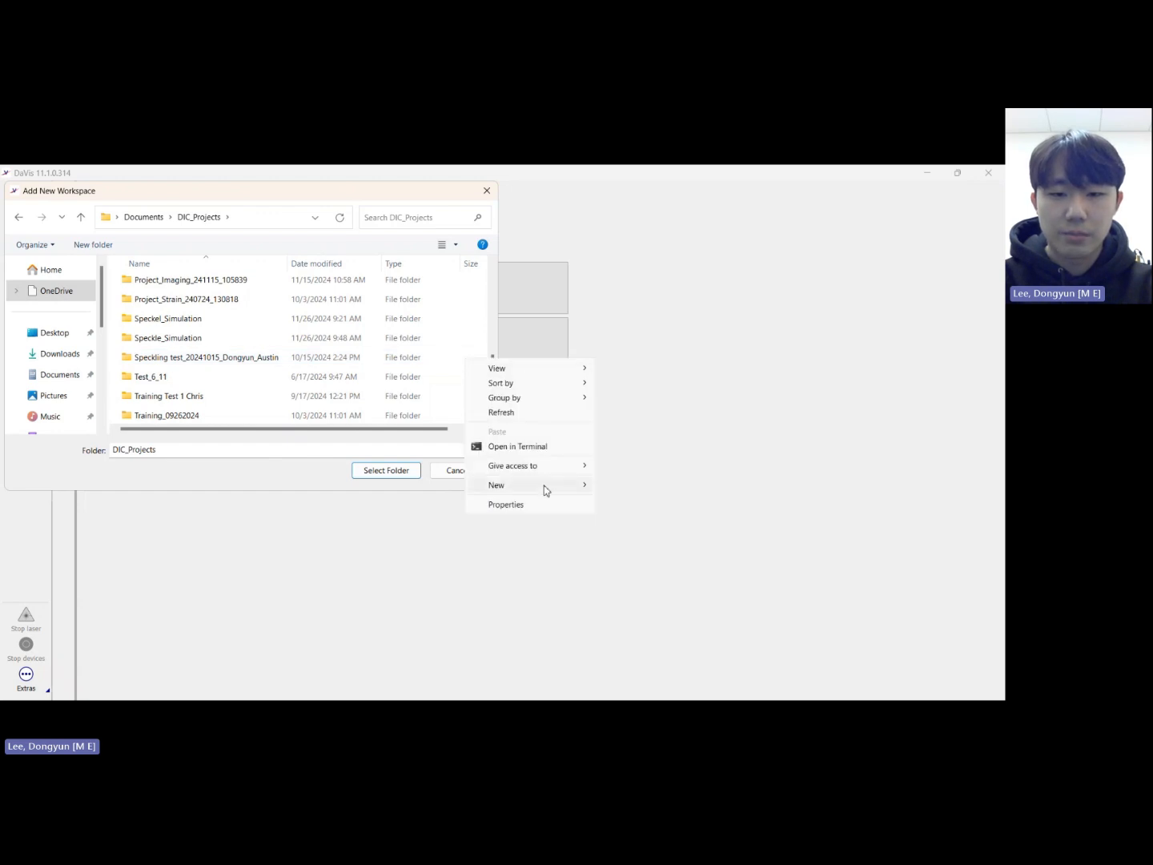
mouse_move(550, 490)
click(632, 488)
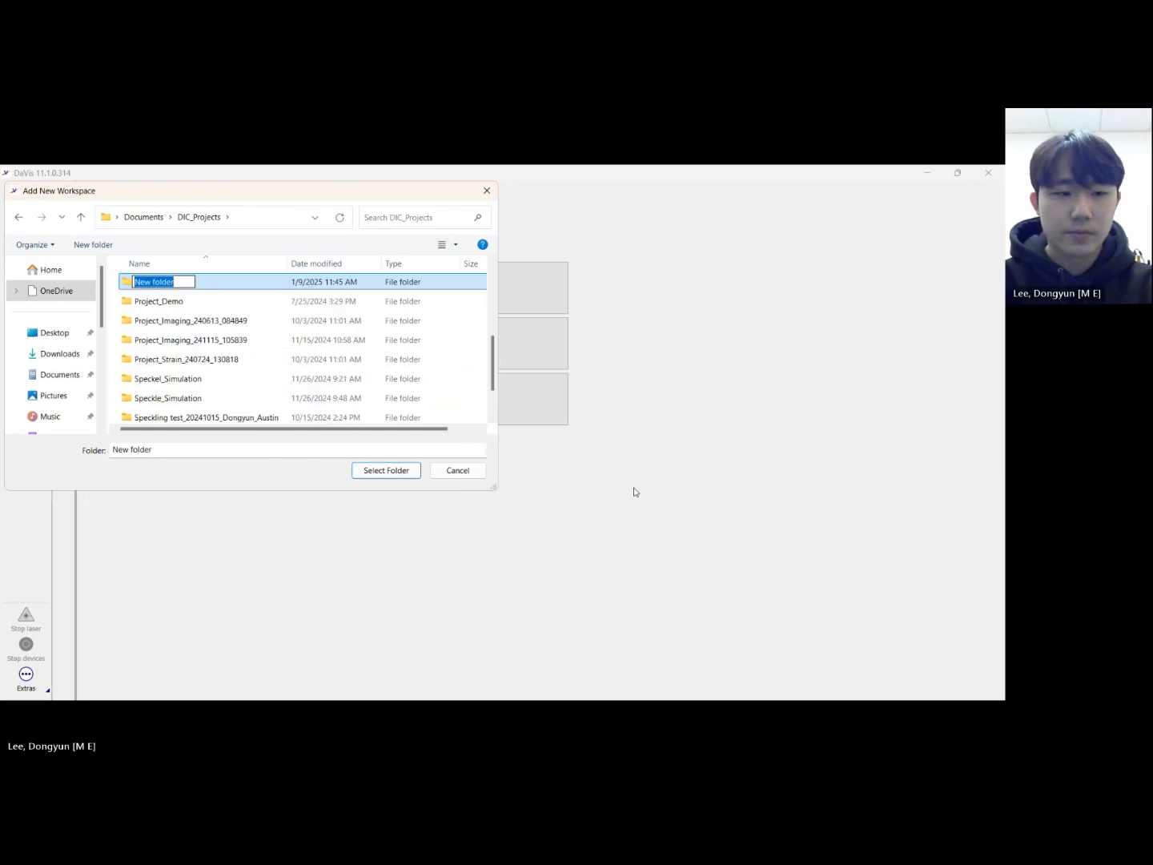
text(Tu)
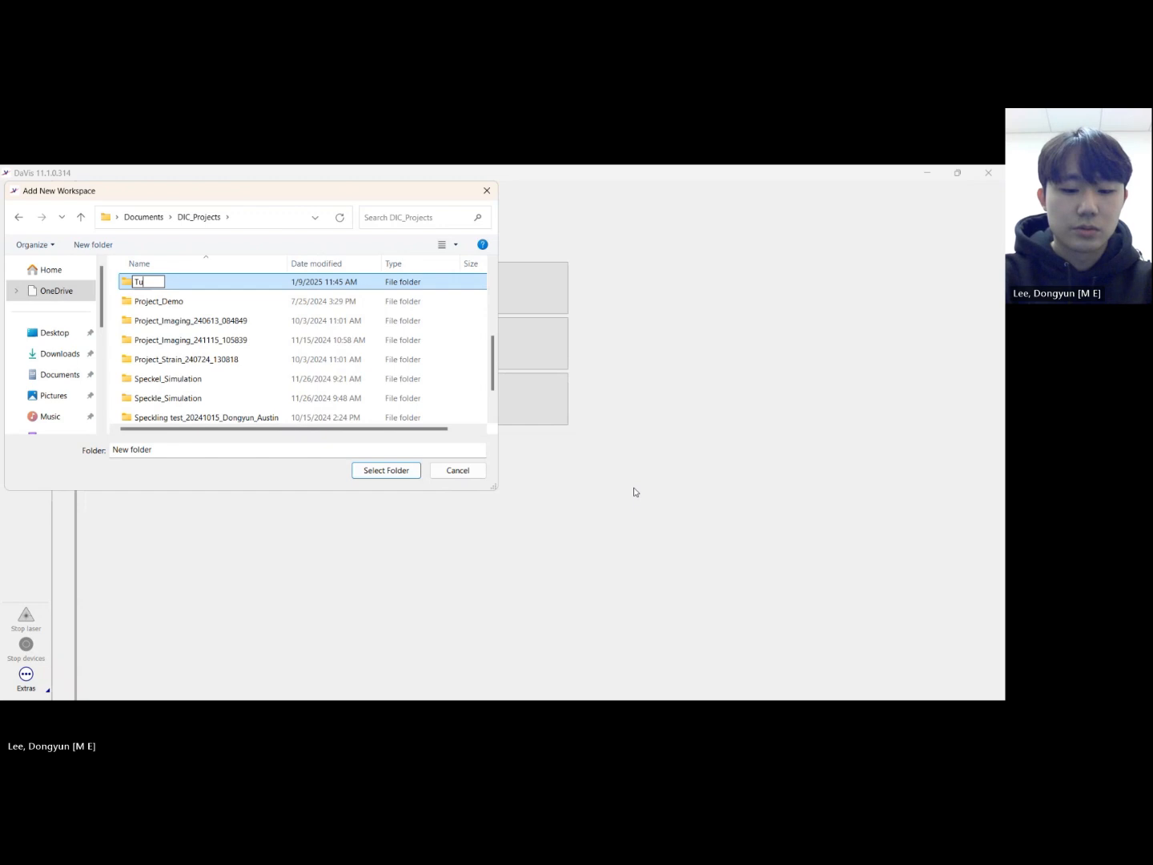
text(torial)
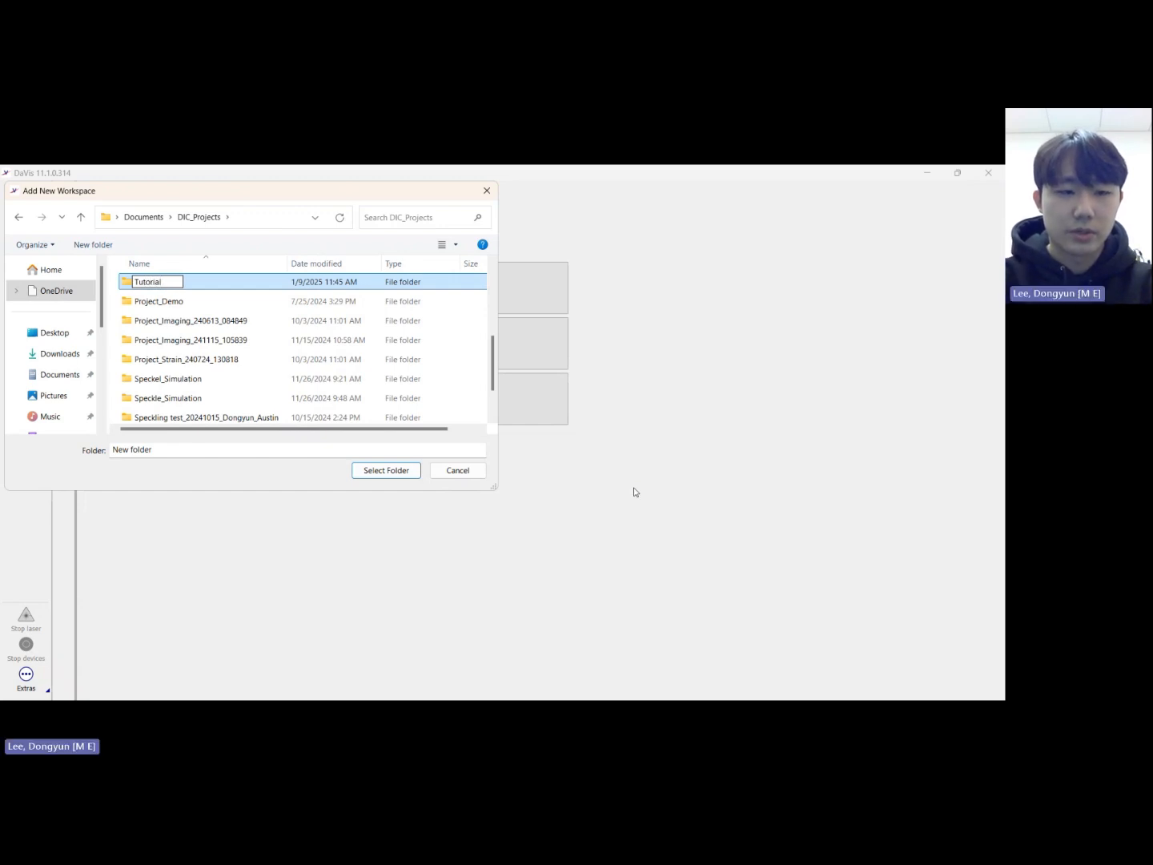
key(Return)
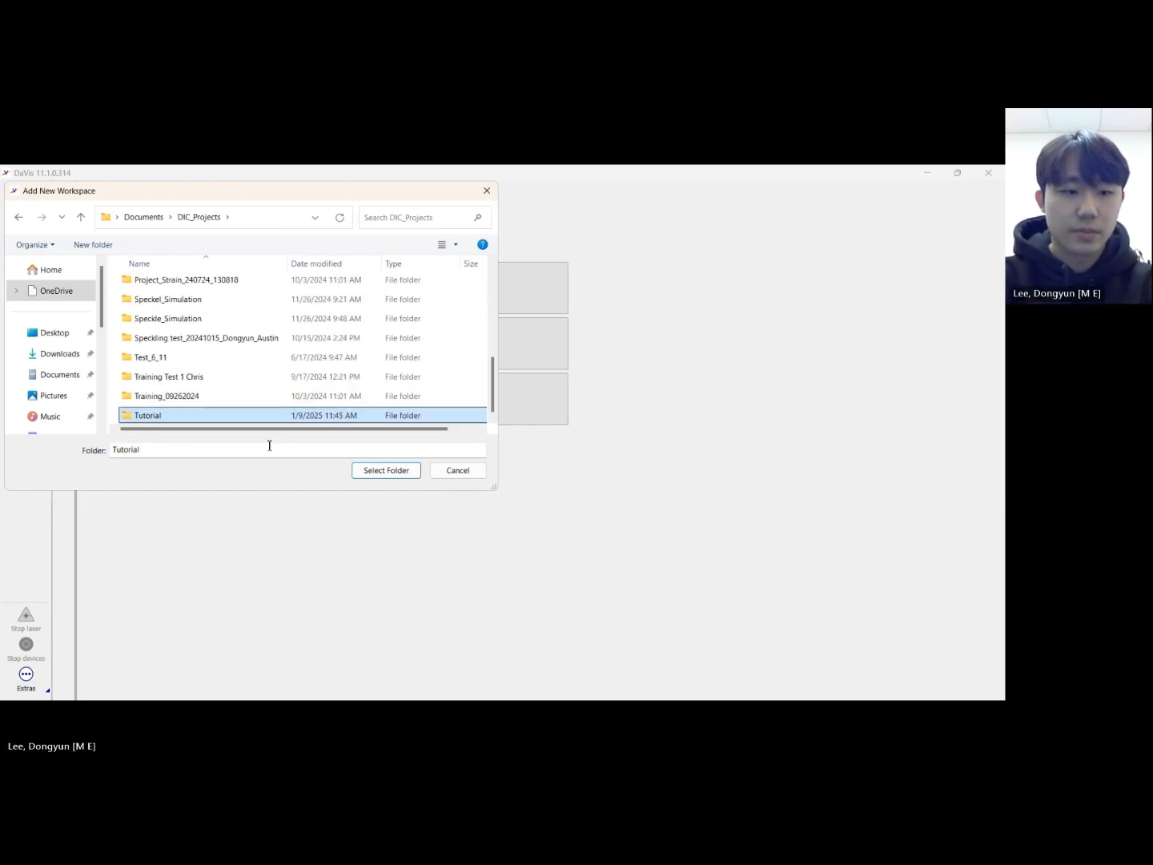
Open the Tutorial folder, clear the folder name entry and select this folder as the new workspace.
double_click(268, 418)
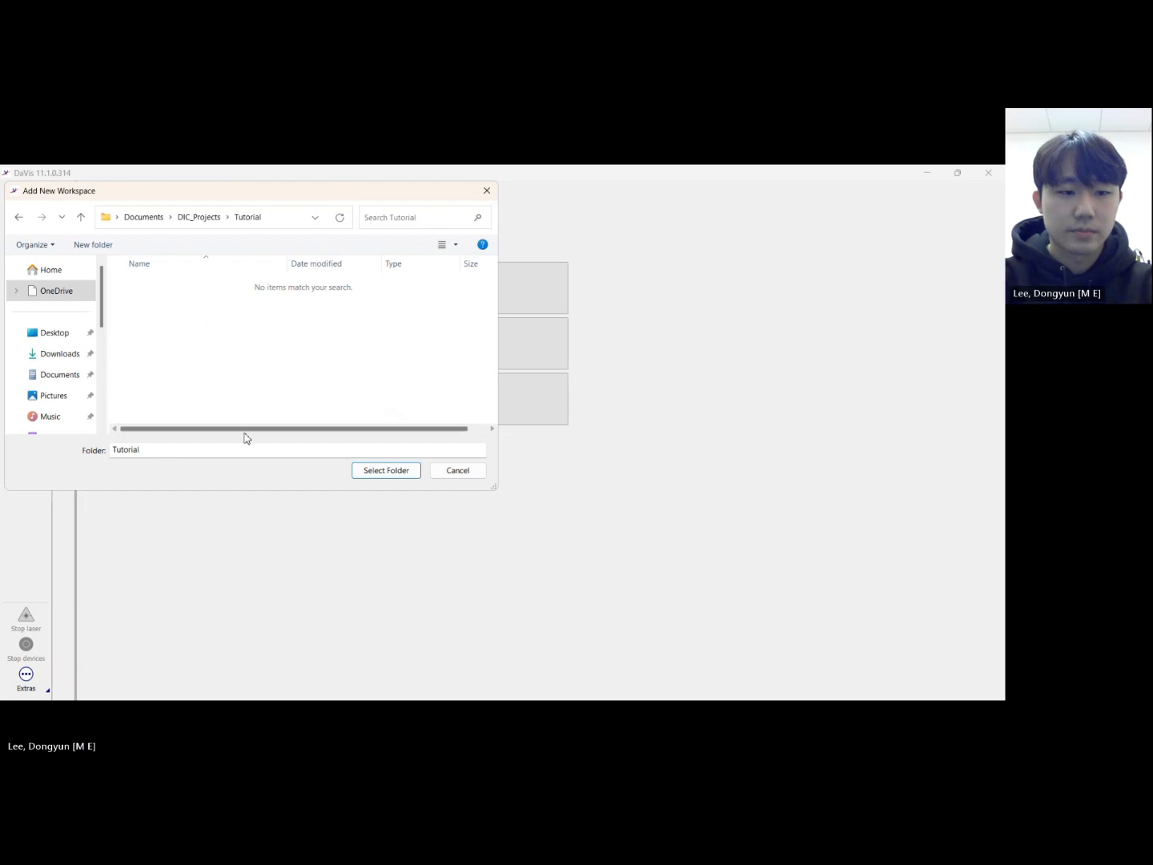
click(228, 451)
key(BackSpace)
key(BackSpace)
key(BackSpace)
key(BackSpace)
key(BackSpace)
key(BackSpace)
key(BackSpace)
key(BackSpace)
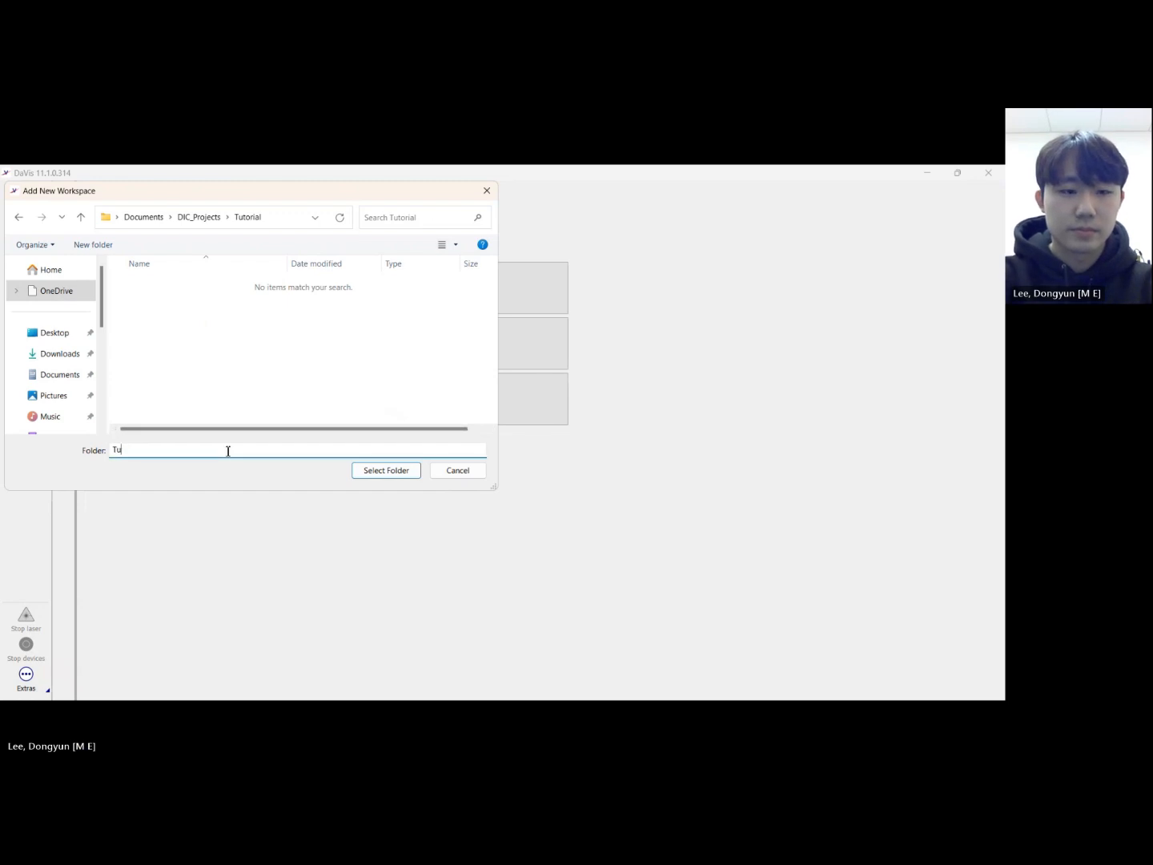
click(399, 472)
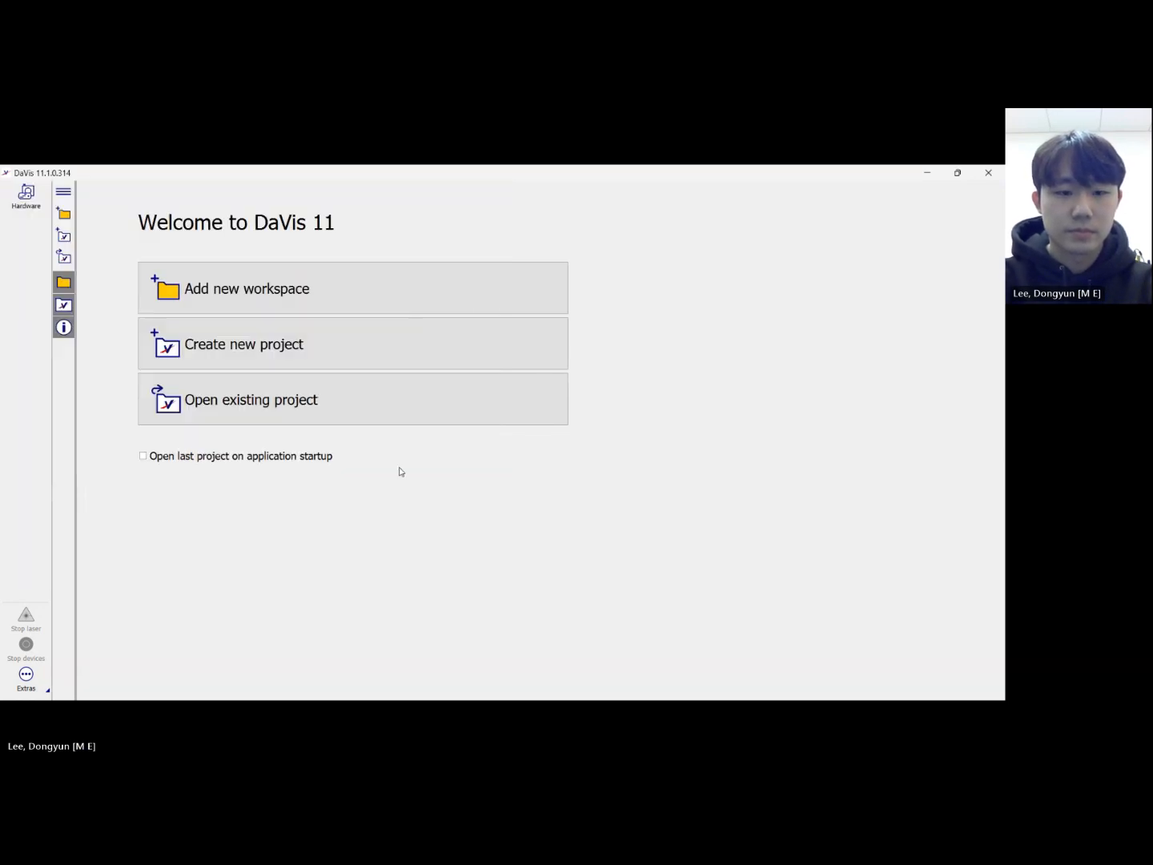
Create a new project of type Strain named "test 1" in the Tutorial workspace.
click(368, 365)
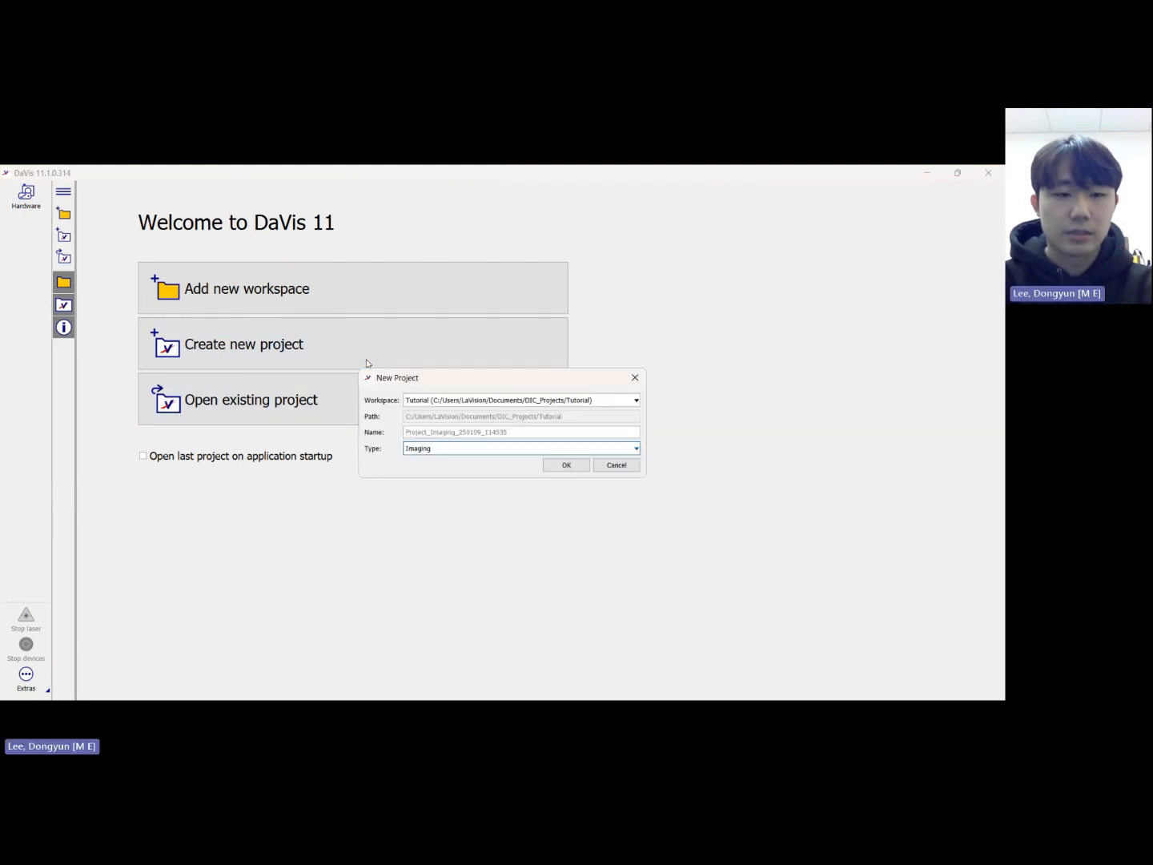
click(507, 450)
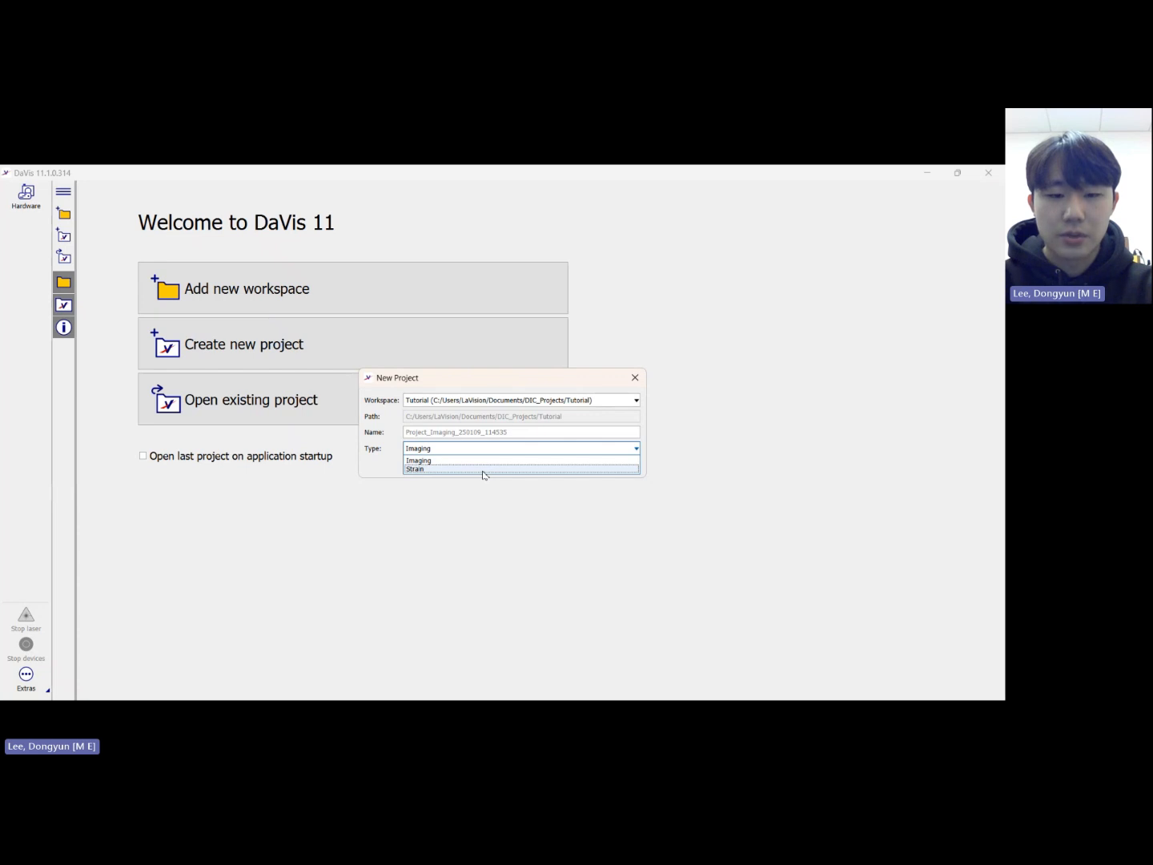
click(483, 470)
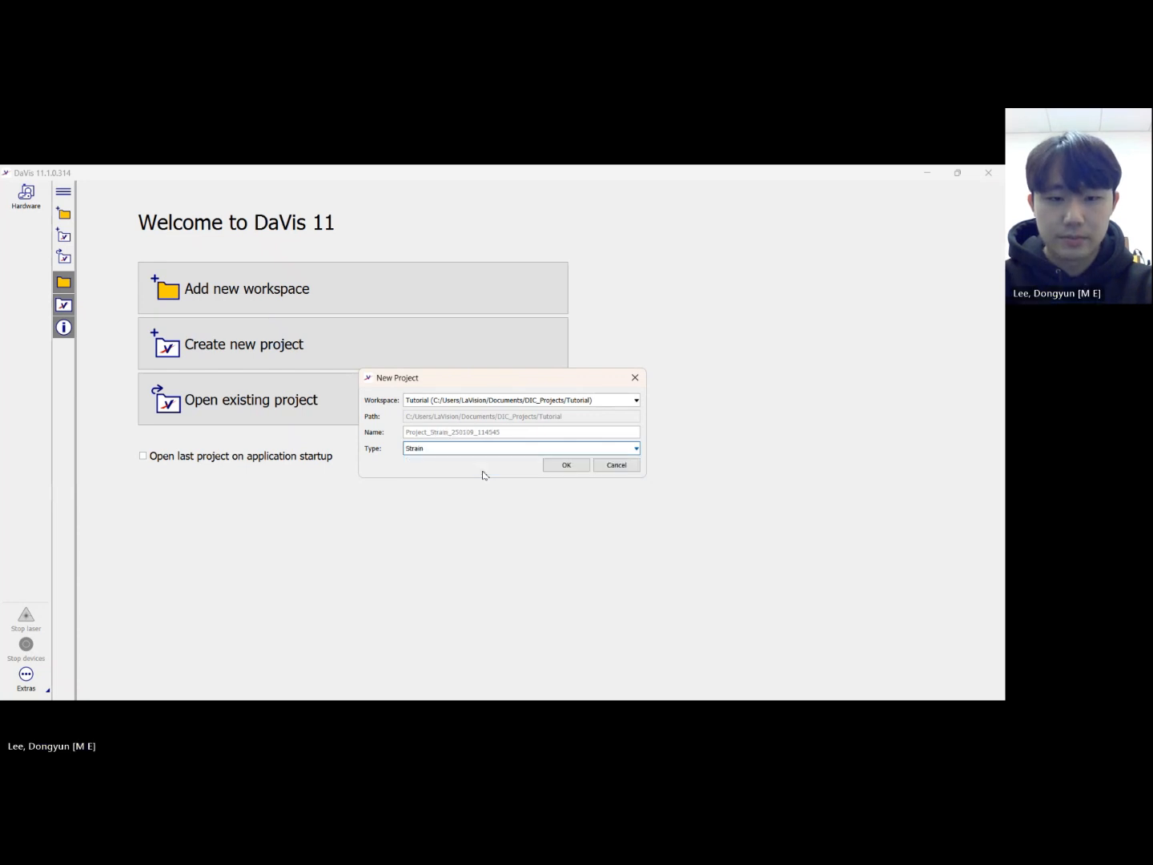
click(513, 433)
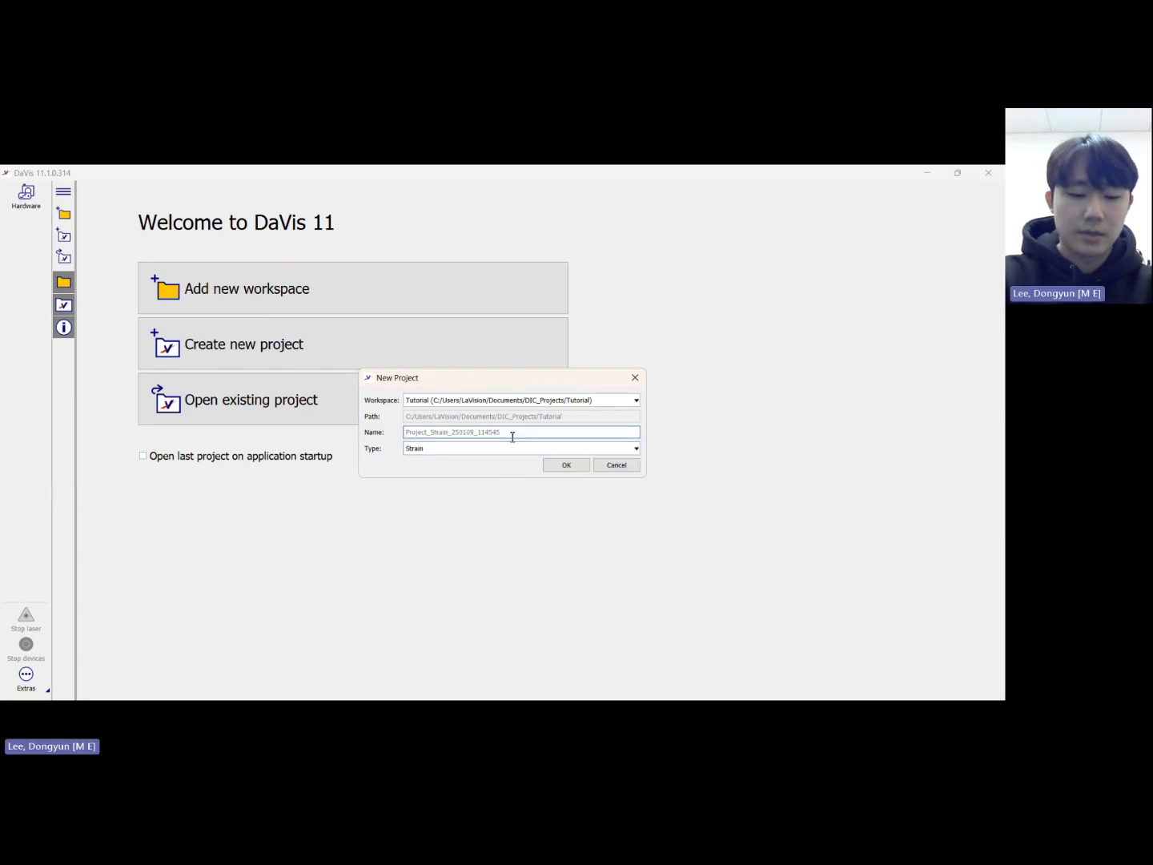
text(test 1)
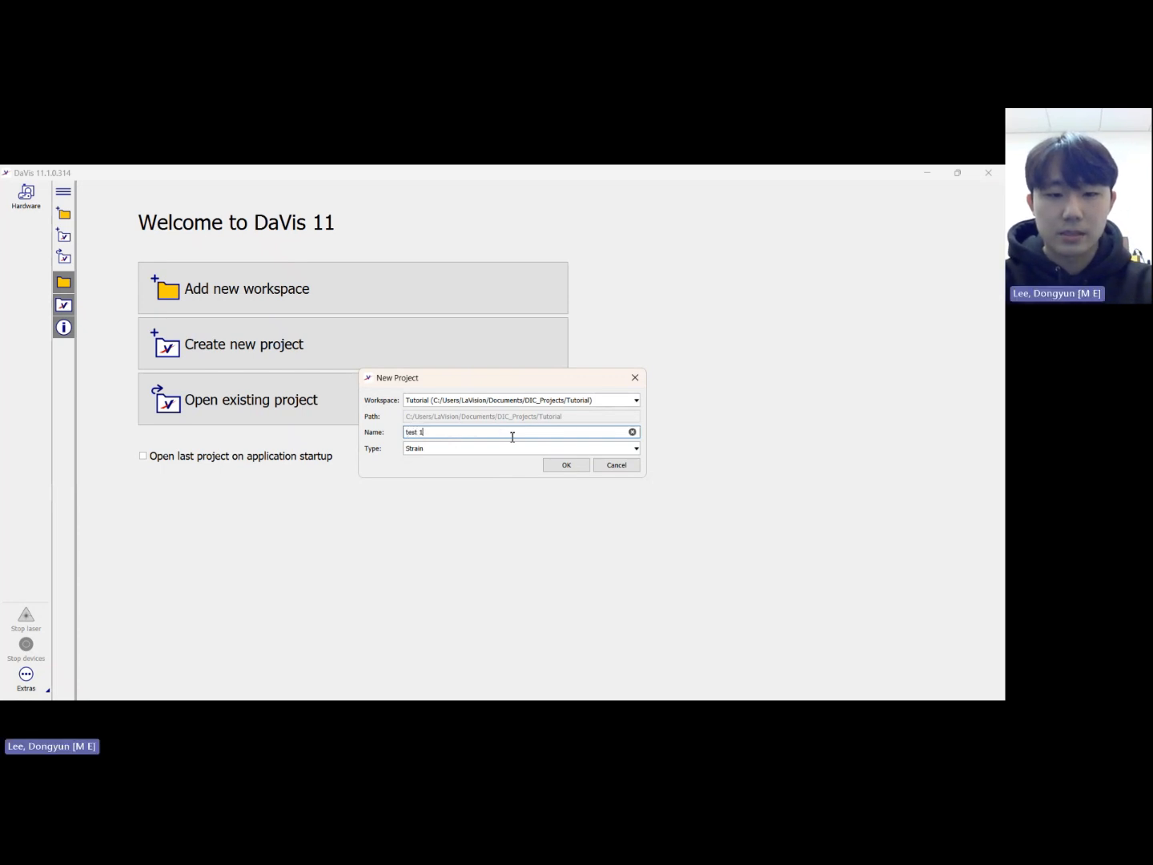
click(565, 464)
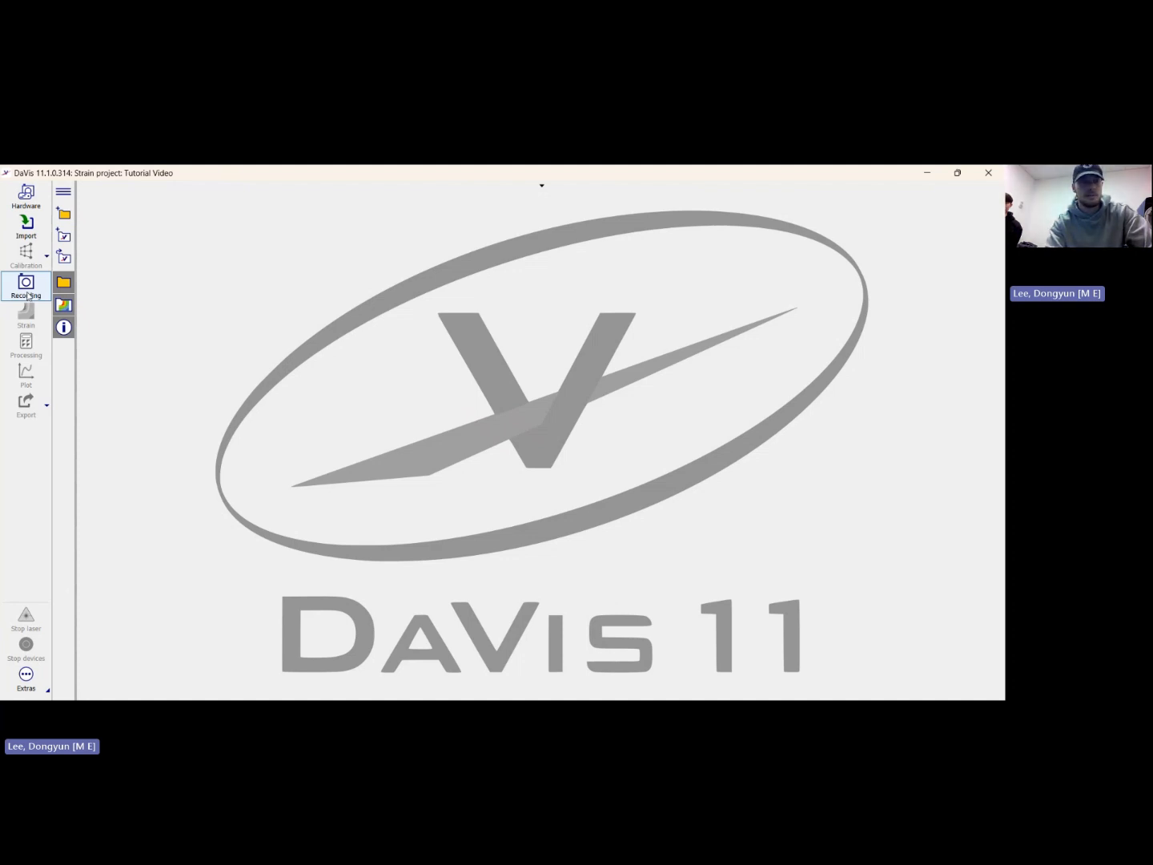
Open the recording setup and switch the live image between frames, ending on frame 0.
click(26, 287)
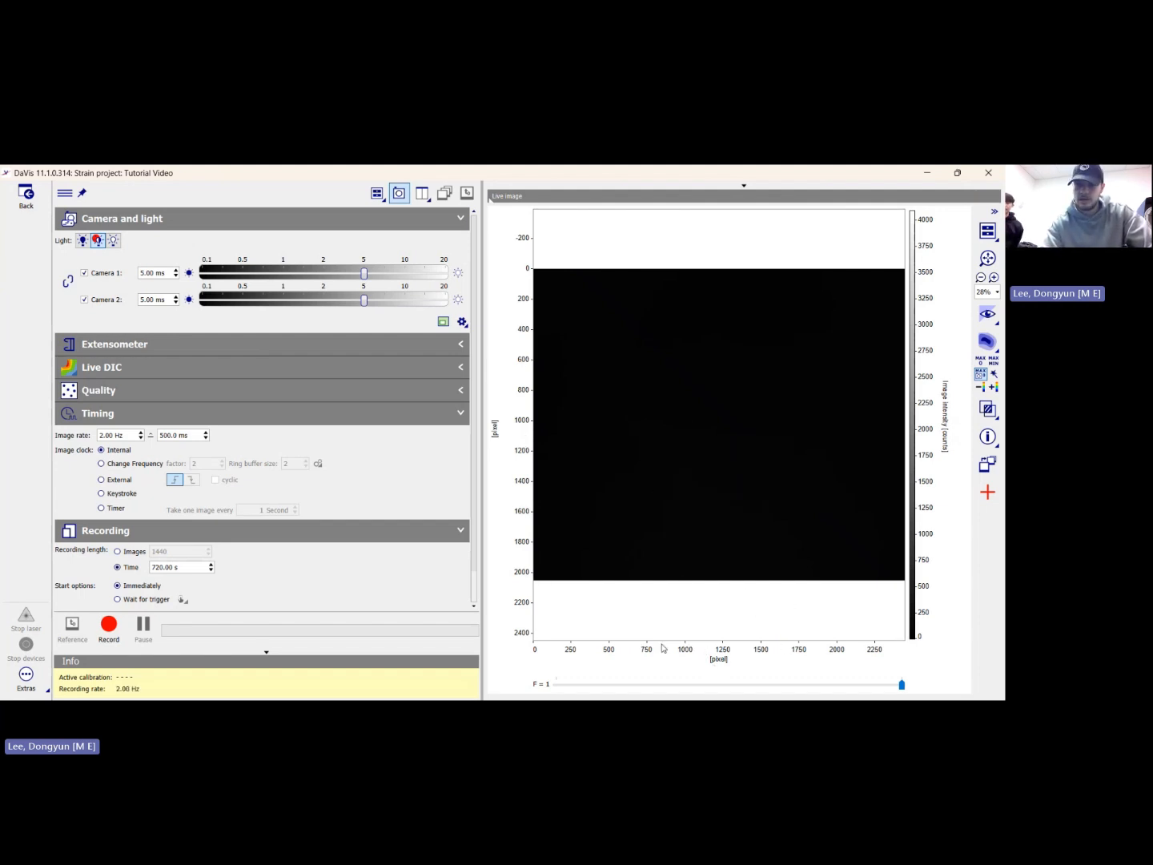
click(632, 687)
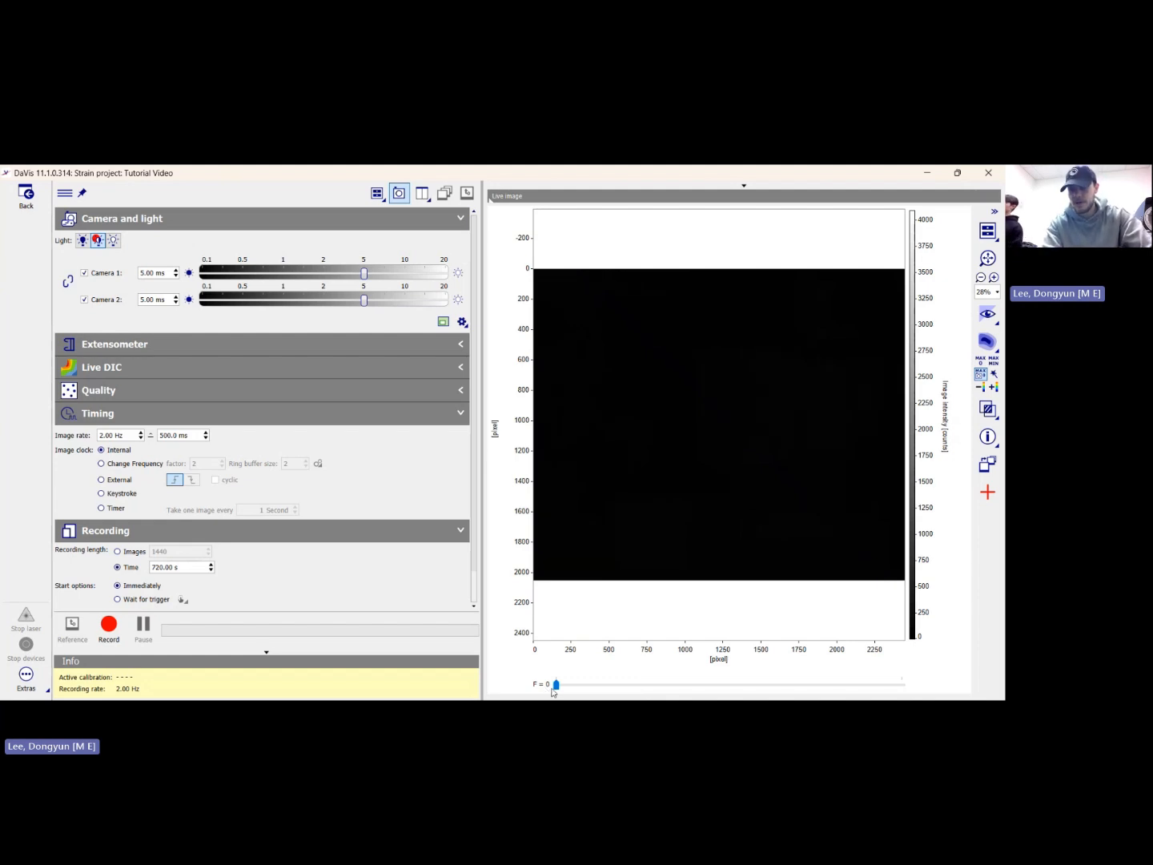
click(579, 689)
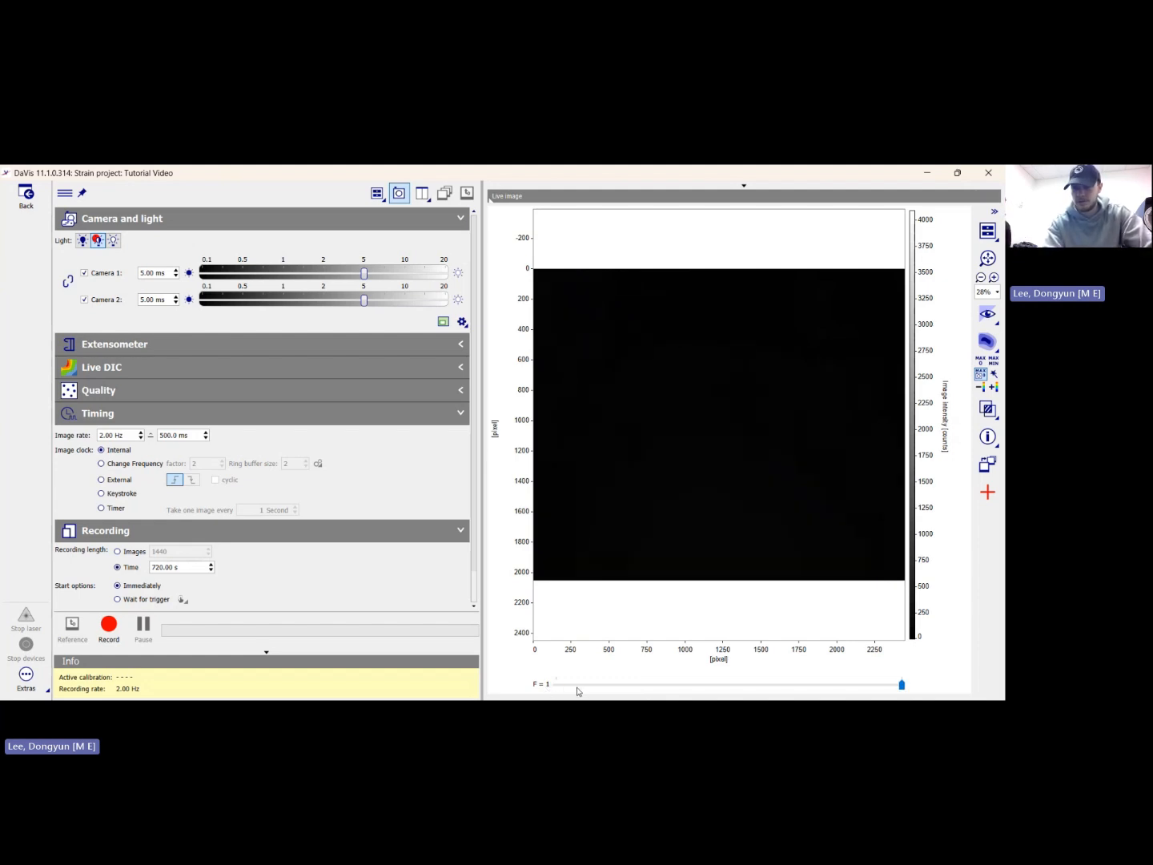
click(577, 687)
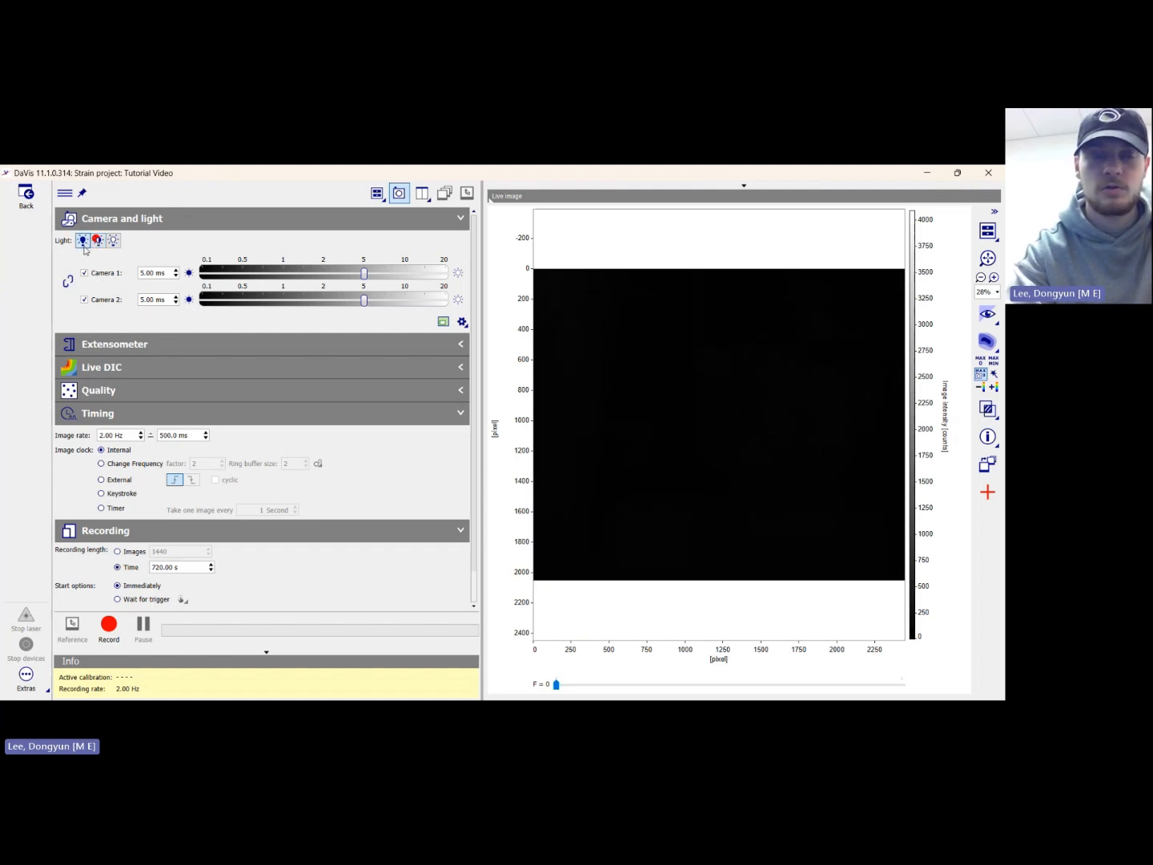
Turn the light on continuously to check the live image, and switch it back to the recording light mode.
click(112, 241)
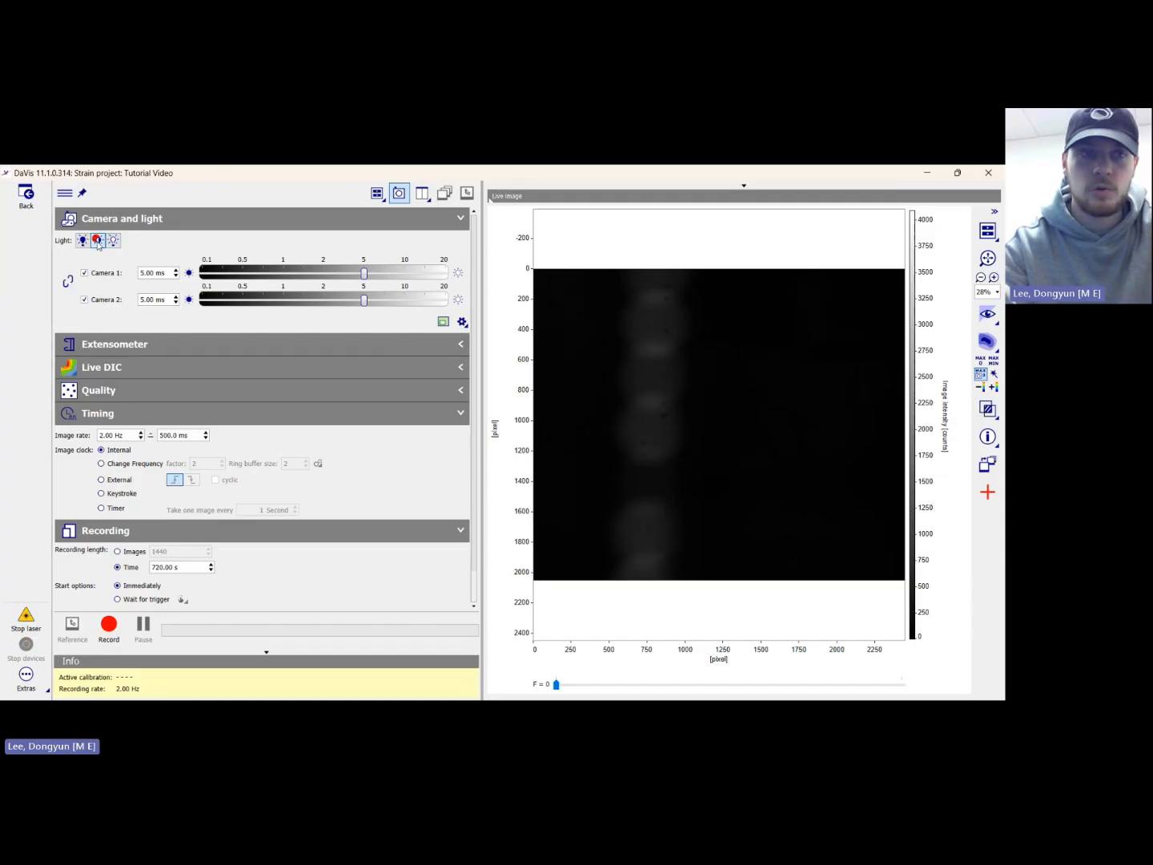
click(97, 241)
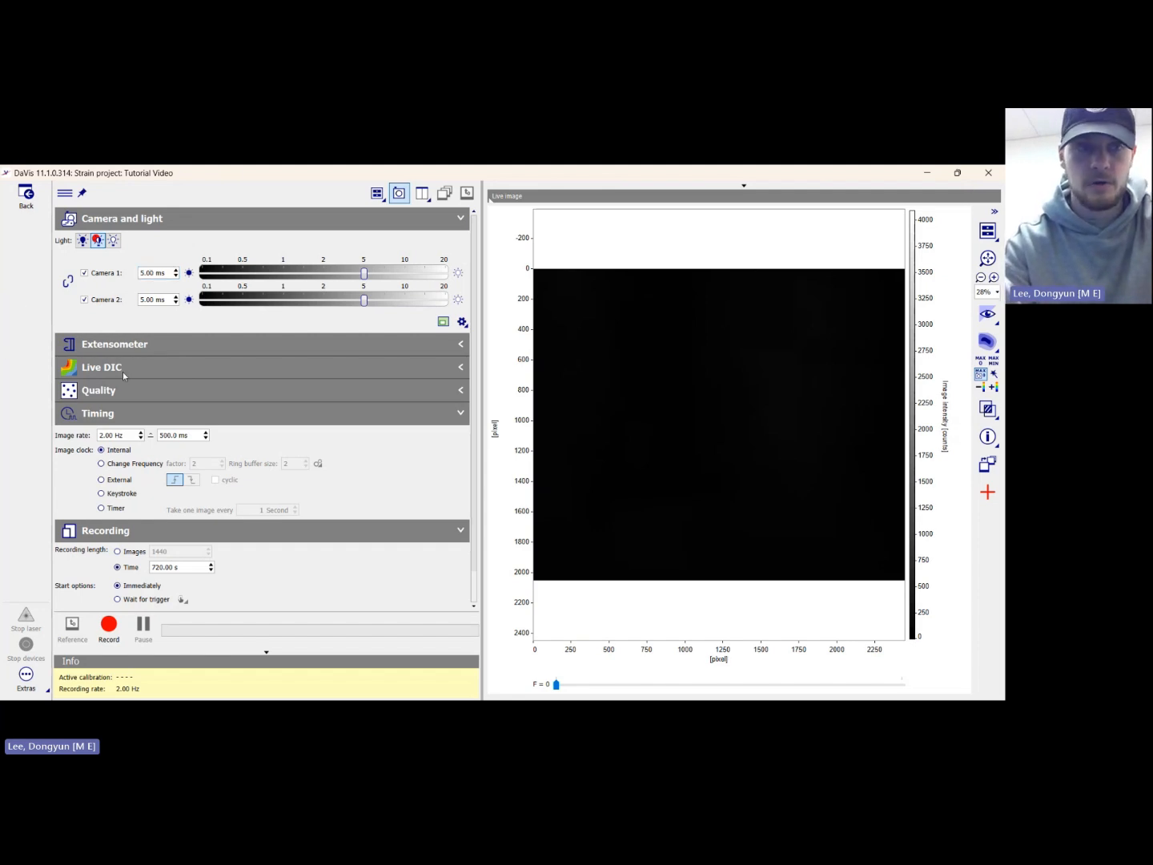
Define the recording length by number of images instead of by time.
scroll(191, 457, down, 1)
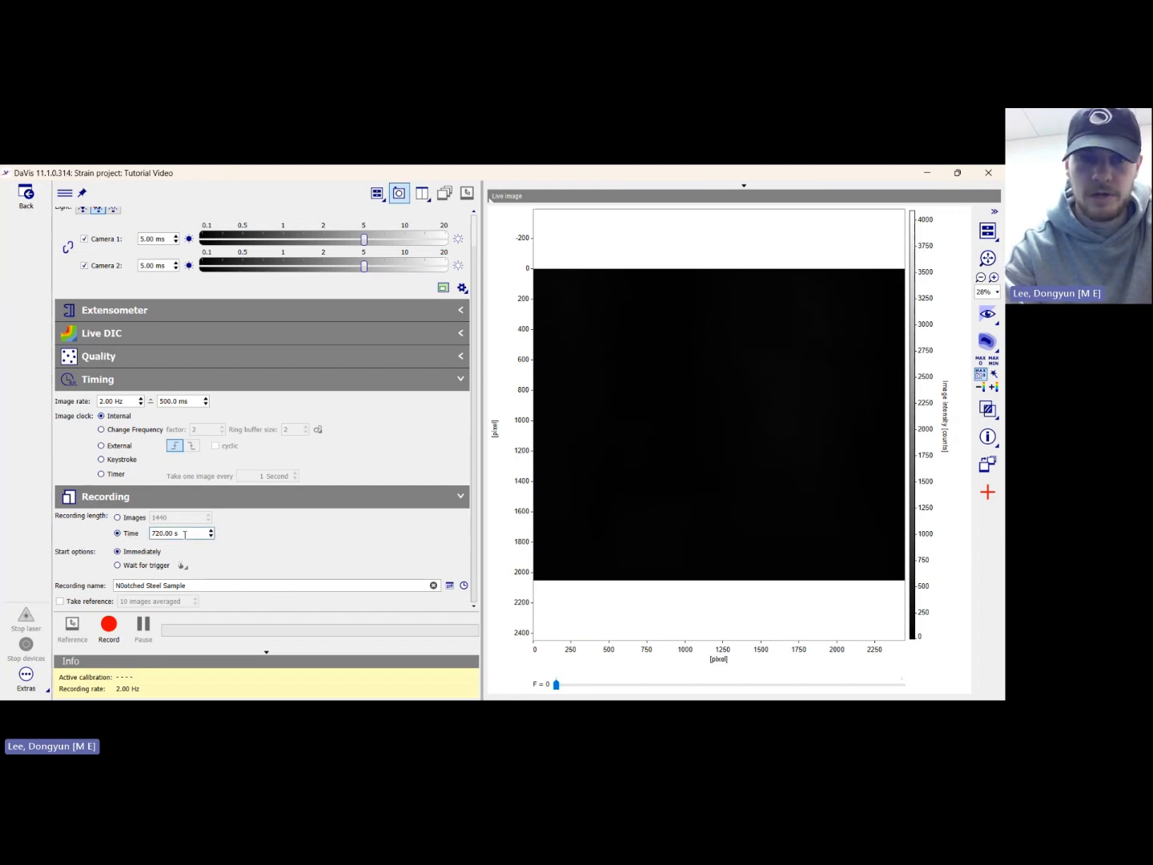
click(134, 518)
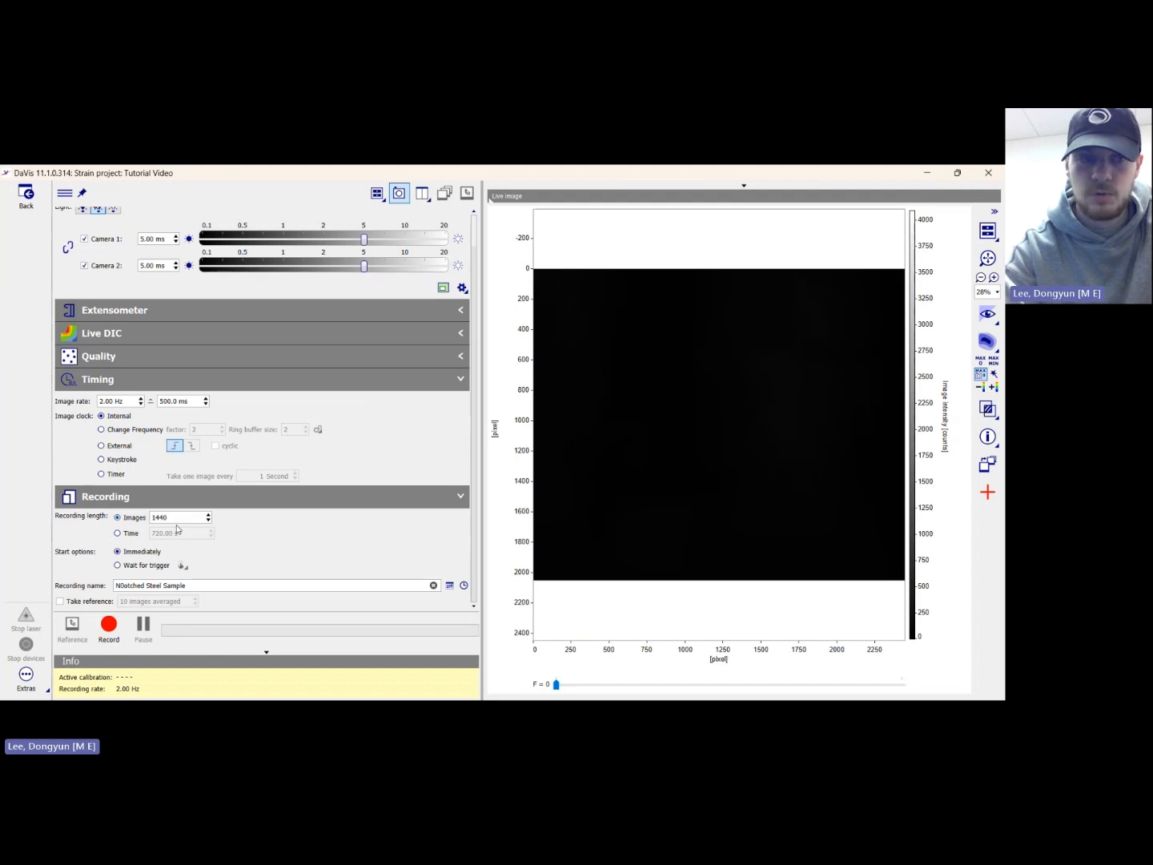
Autoscale the live image's intensity and inspect the calibration plate's dots up close in frame 0.
click(128, 585)
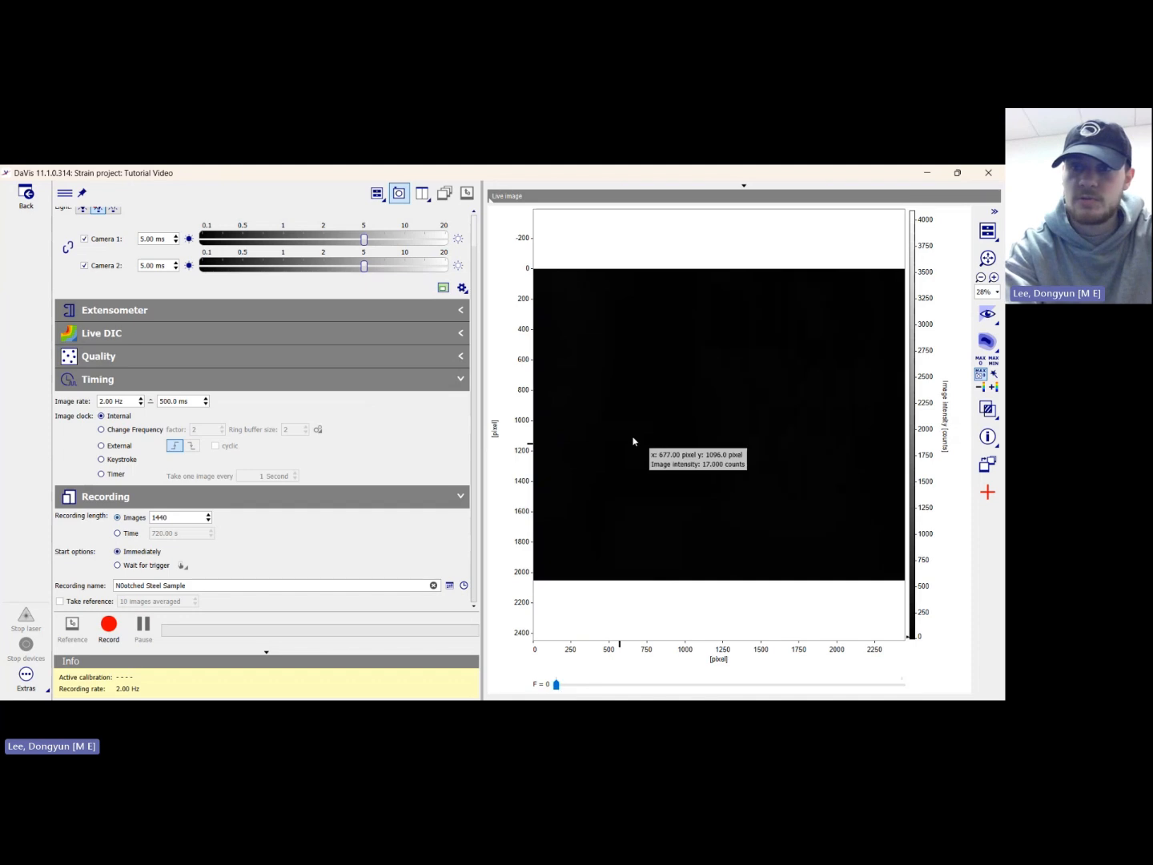
click(994, 375)
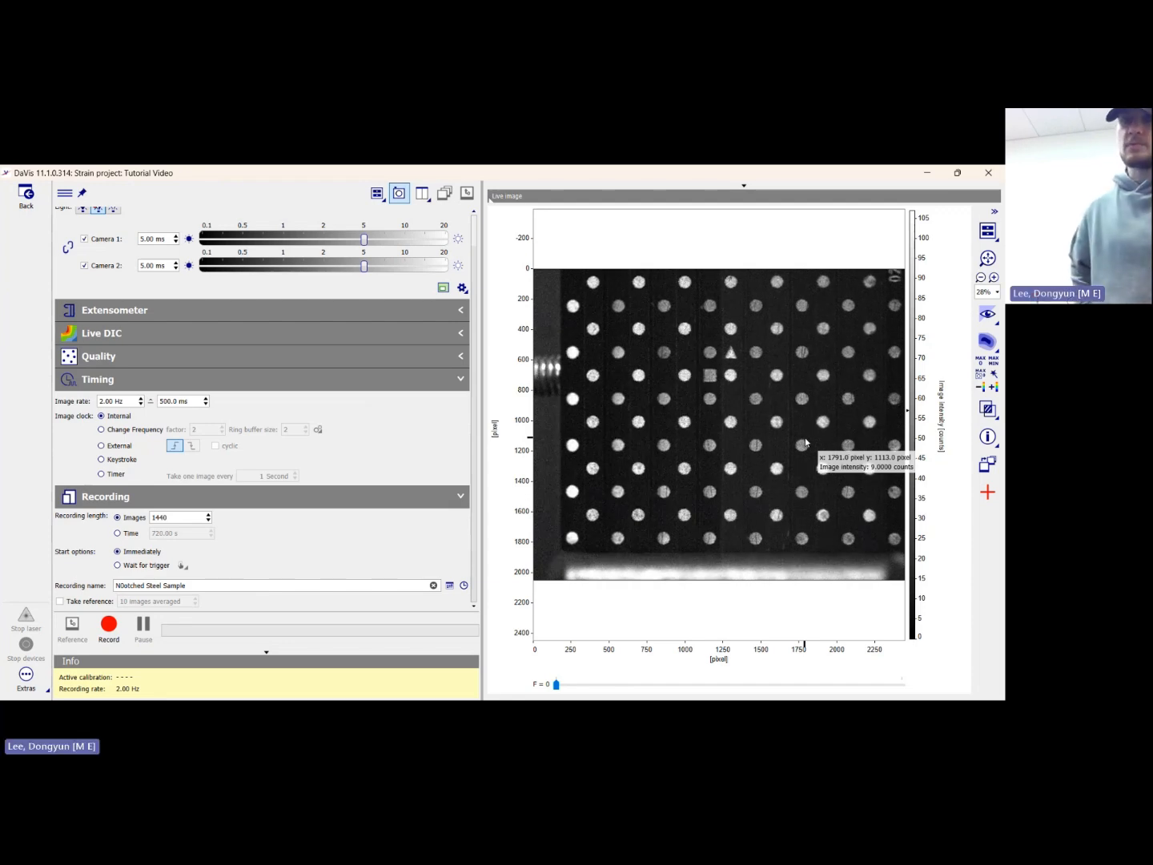
scroll(804, 437, up, 1)
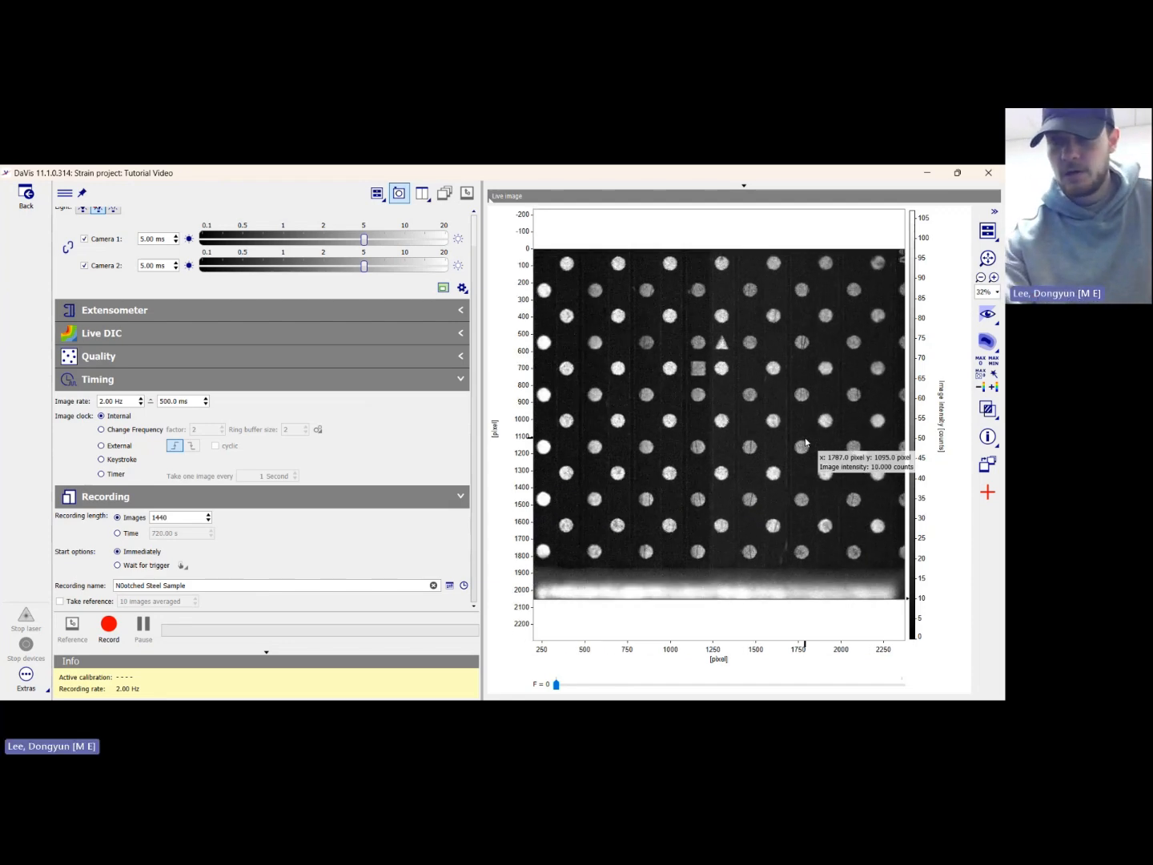
scroll(804, 437, up, 6)
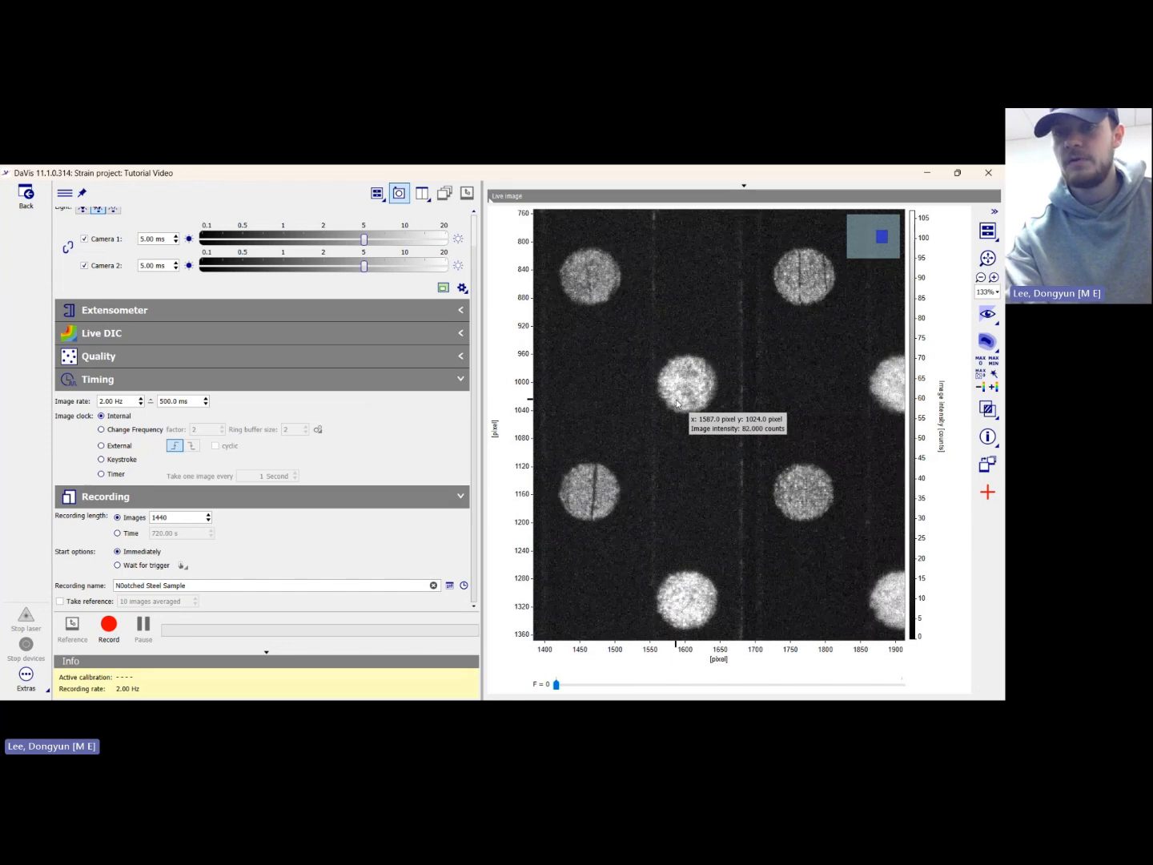
scroll(677, 404, down, 5)
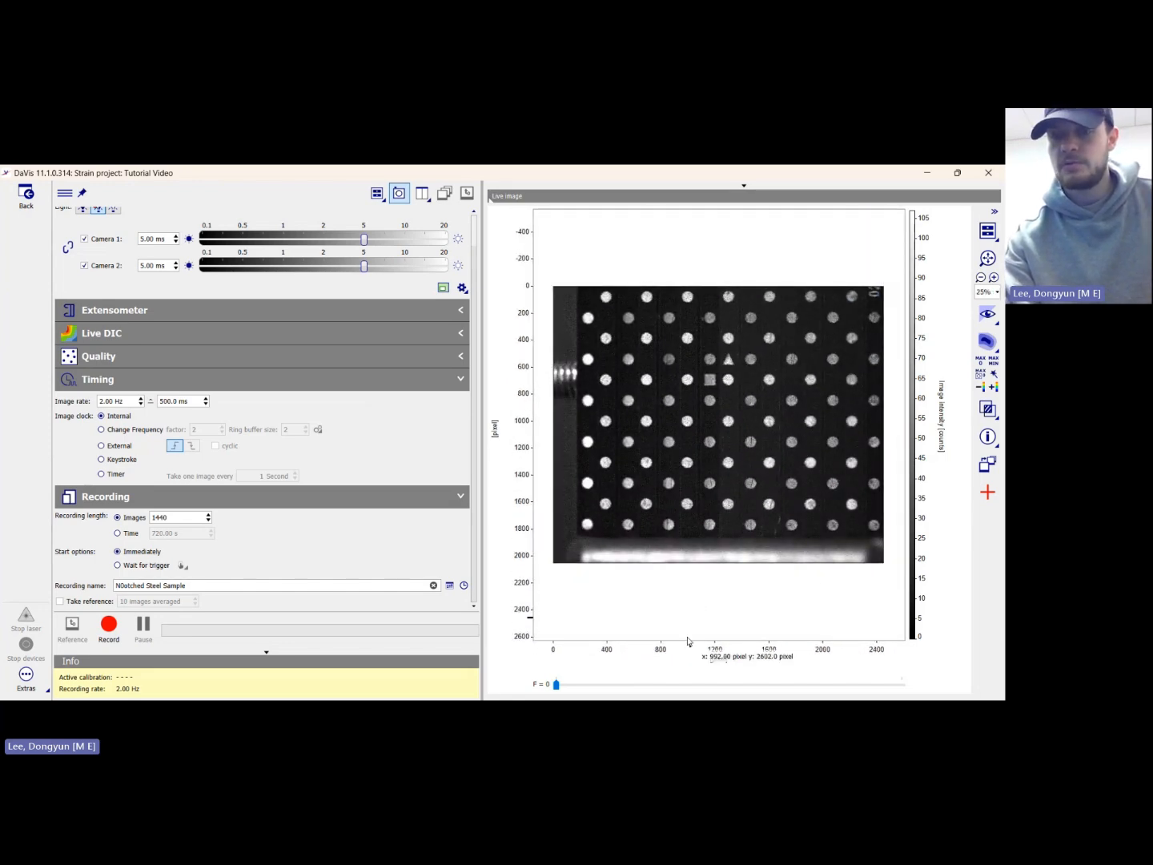
Switch the live image to frame 1, examine the calibration plate's dots and label up close, and return to frame 0.
click(678, 686)
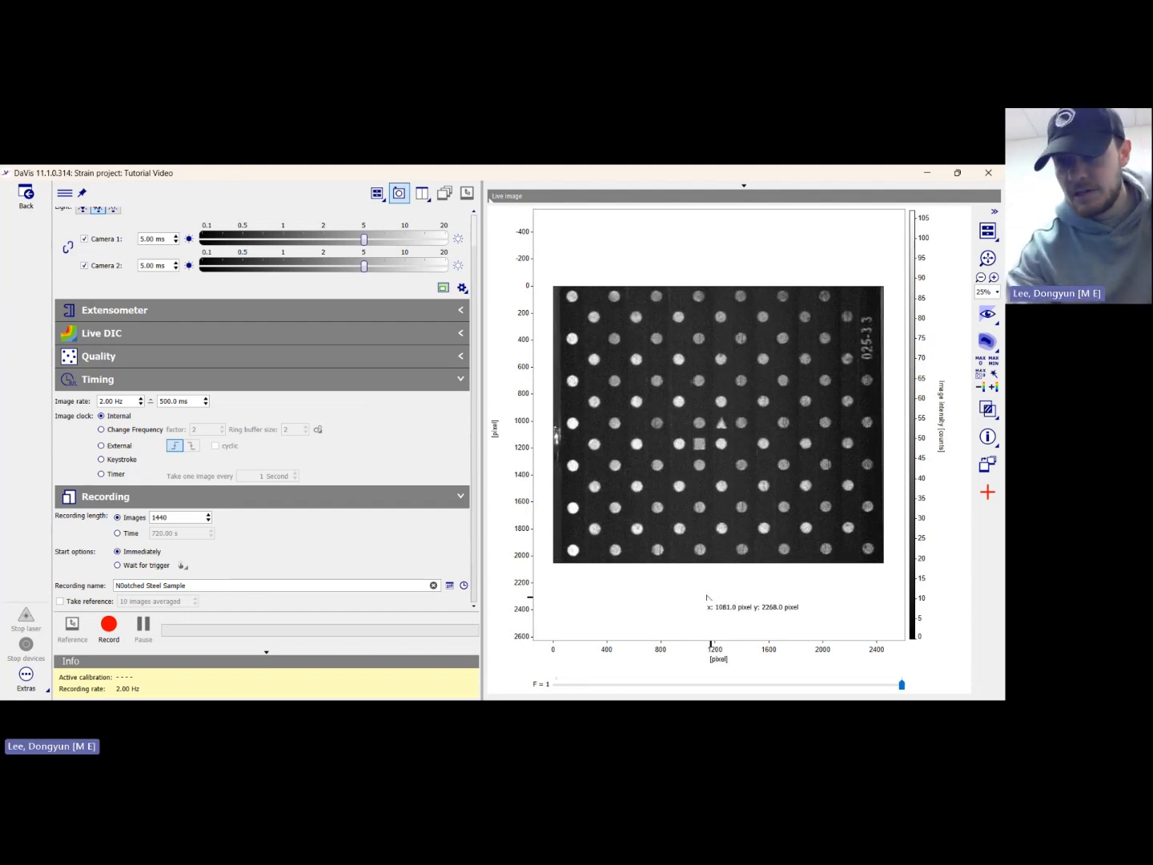
scroll(670, 436, up, 4)
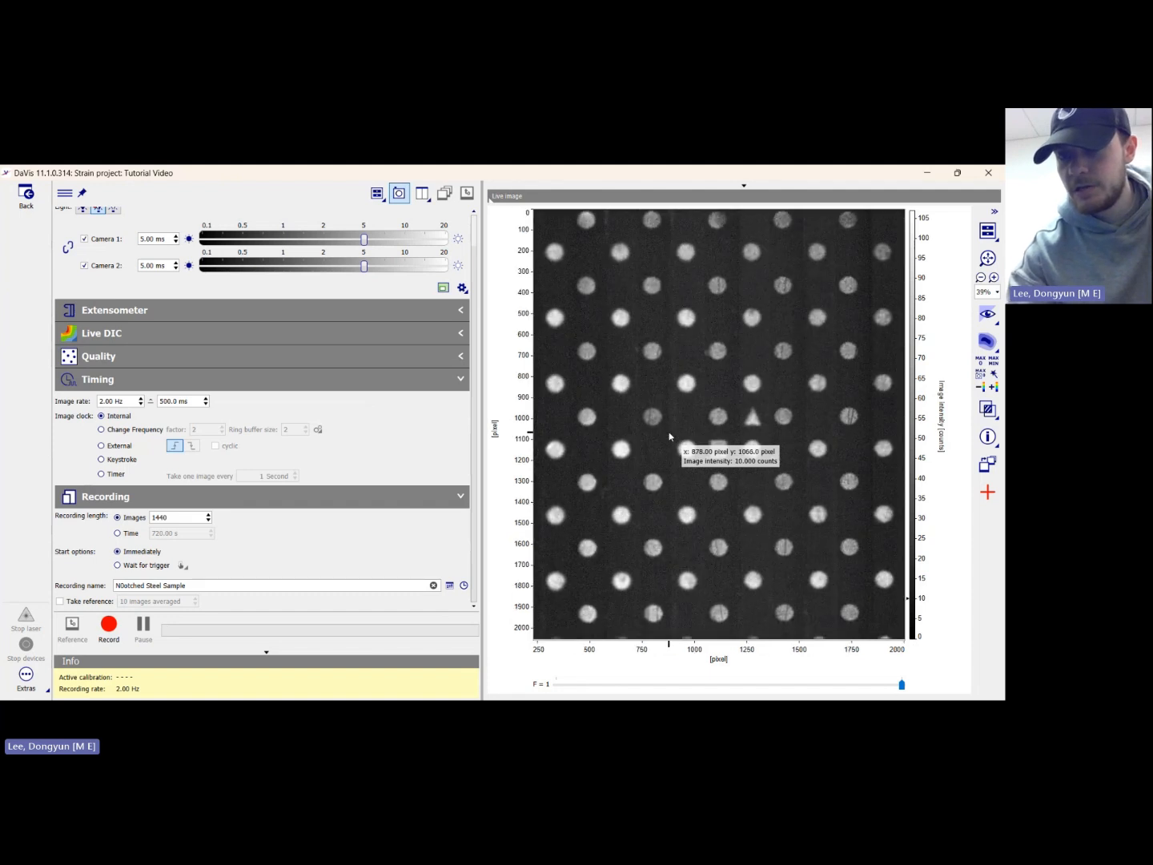
scroll(668, 436, up, 1)
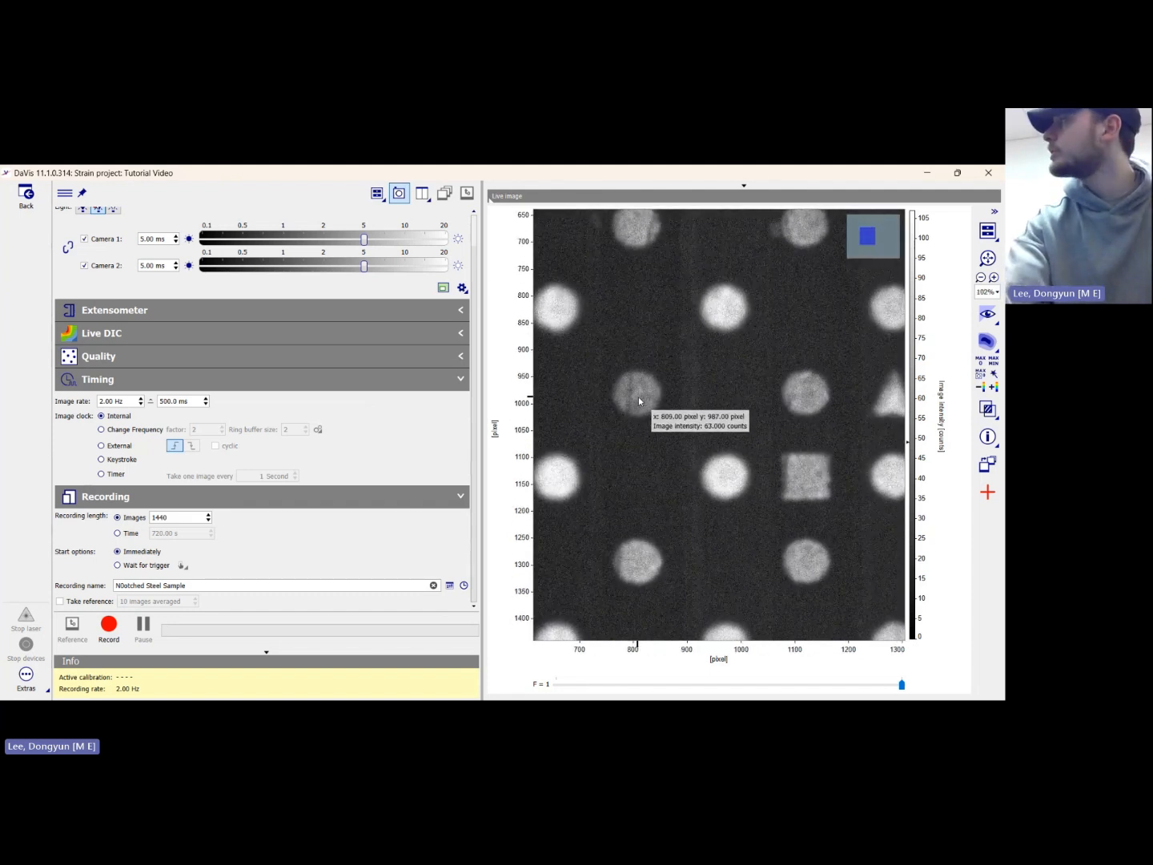
scroll(638, 399, down, 3)
scroll(639, 401, down, 2)
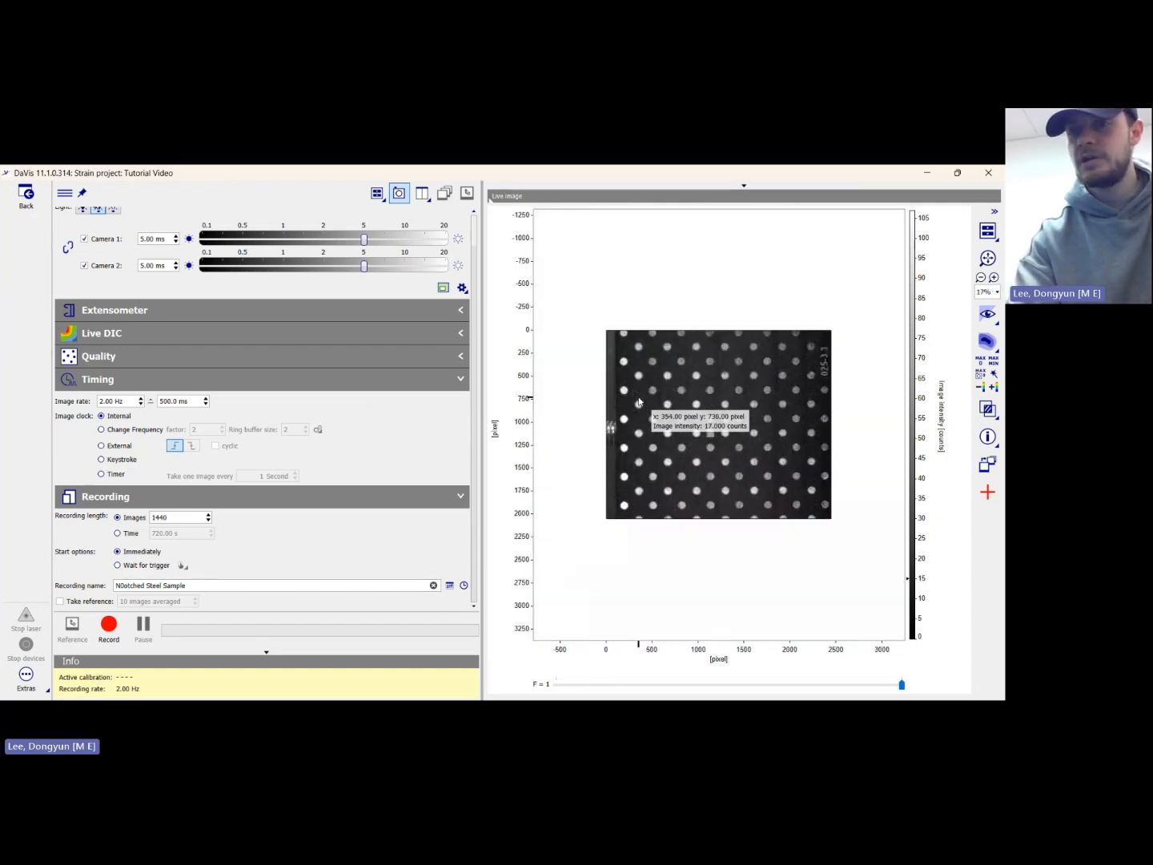
scroll(819, 377, up, 3)
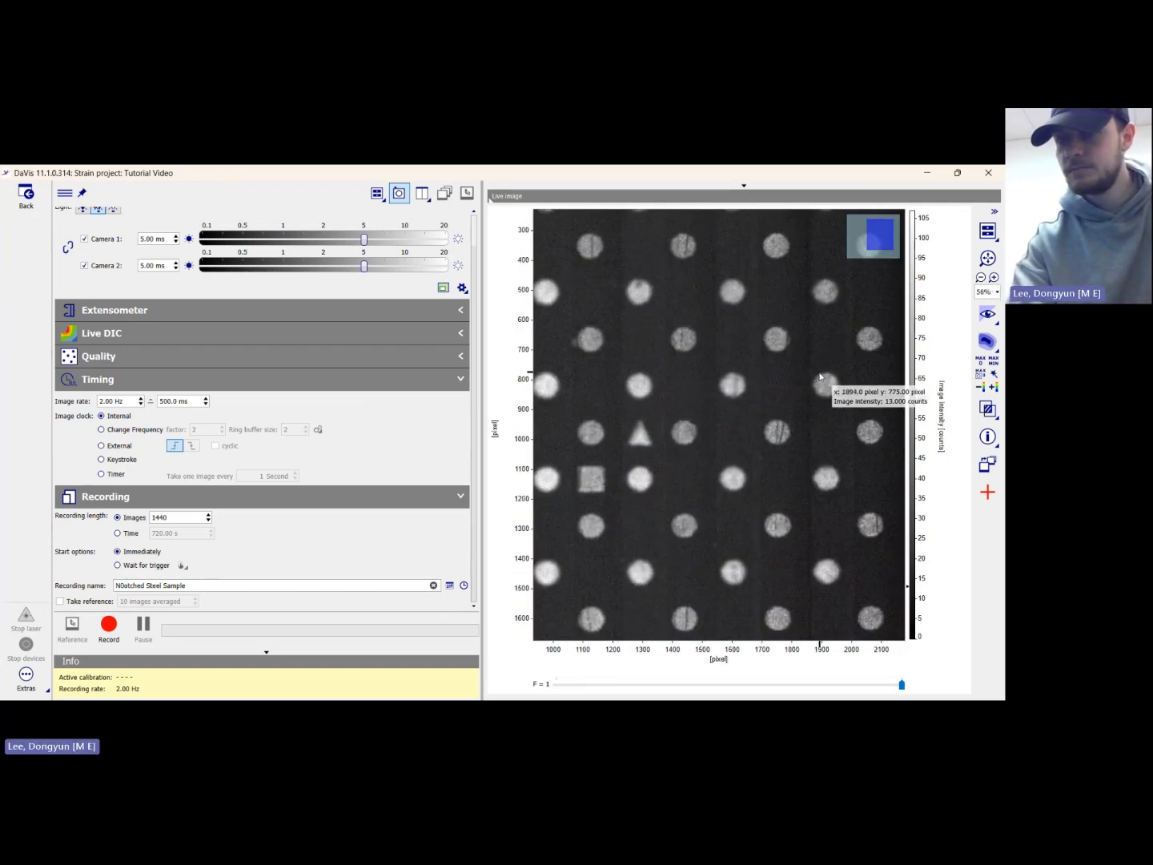
scroll(837, 359, down, 1)
scroll(837, 359, up, 1)
drag(838, 360, 630, 467)
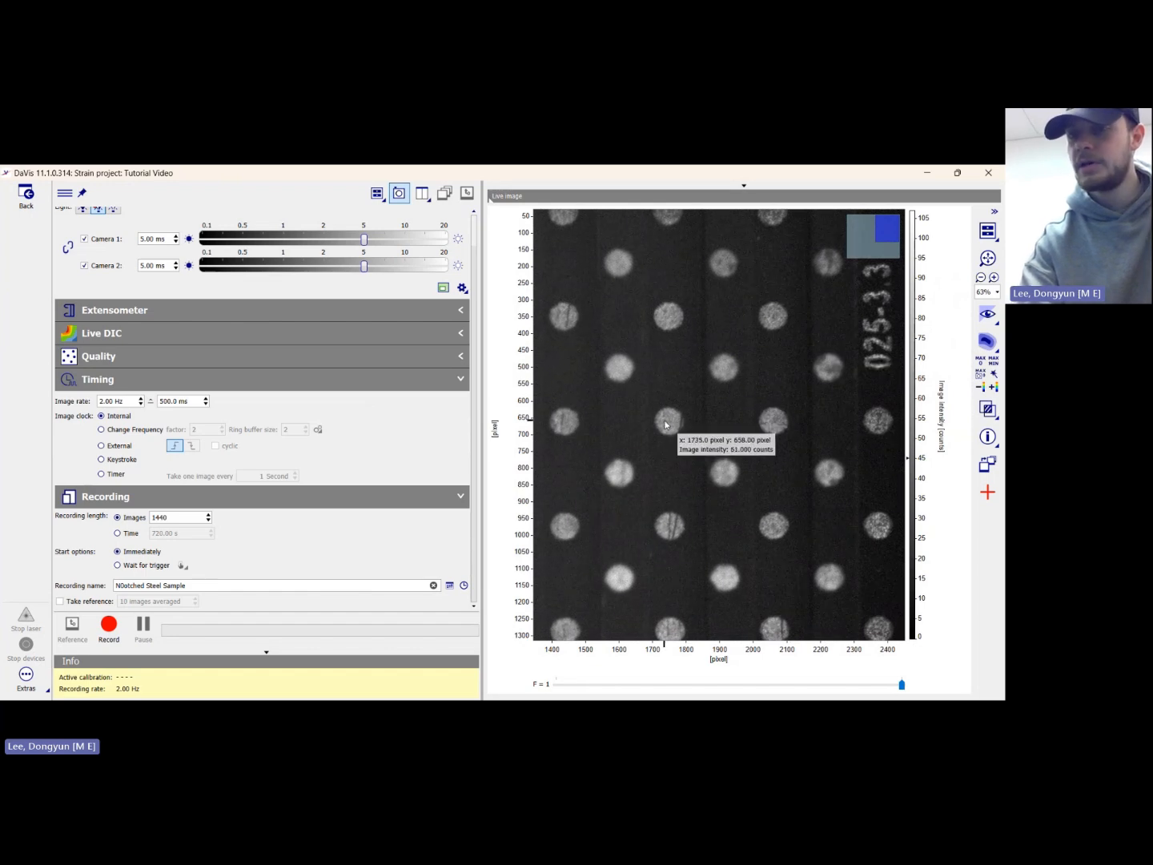
scroll(665, 424, down, 5)
scroll(664, 425, up, 2)
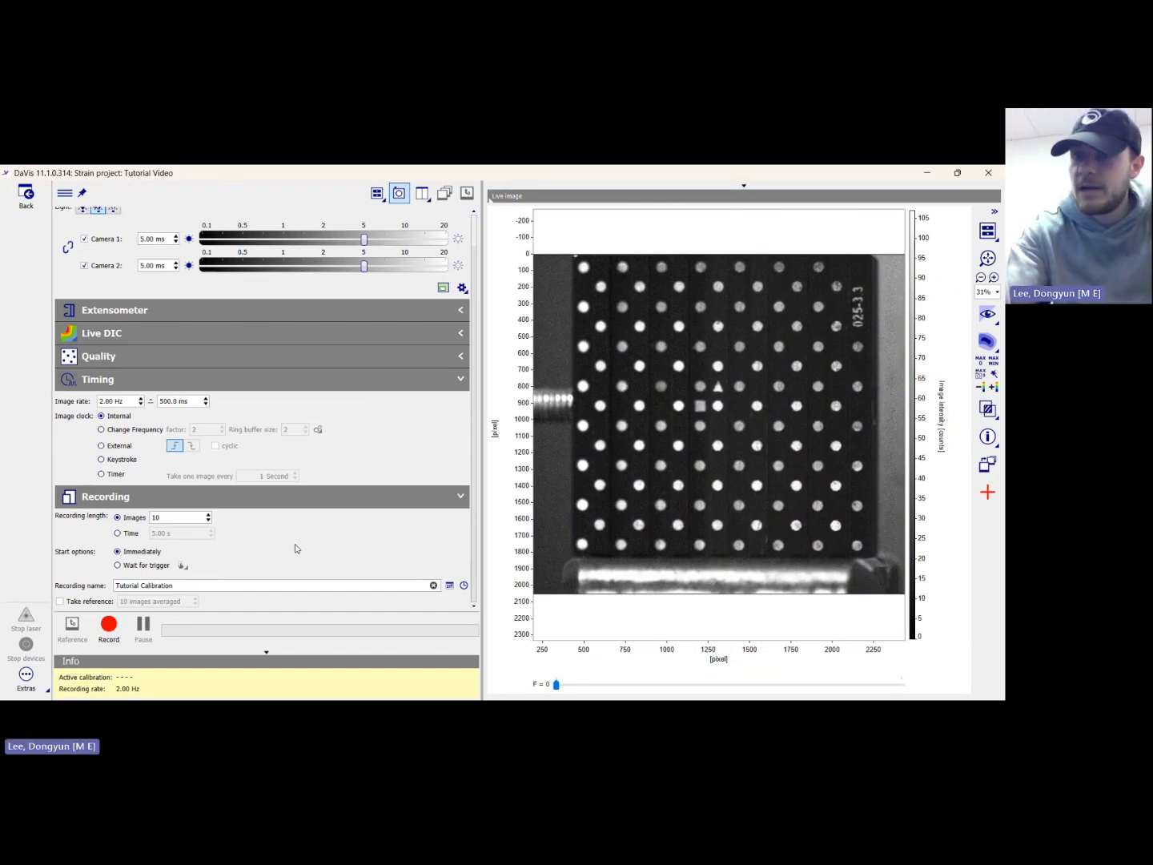
click(588, 687)
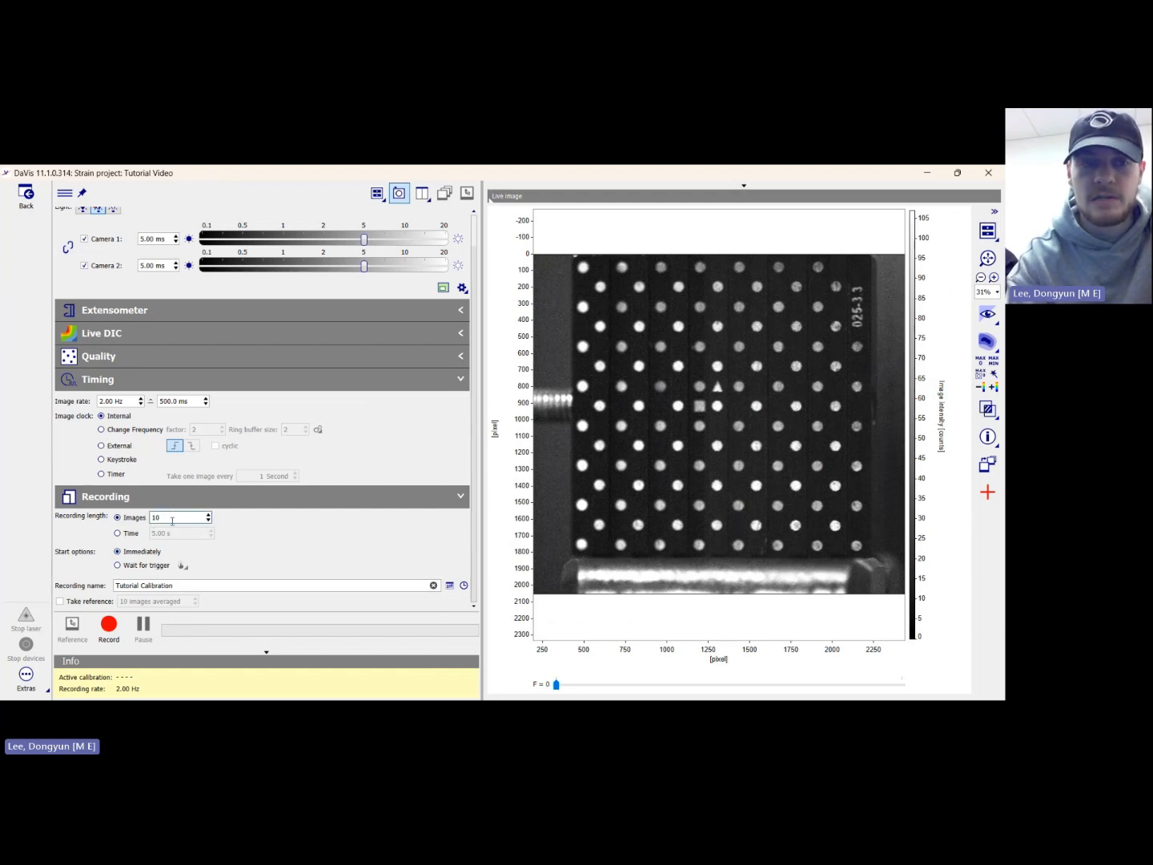
Check the light mode and record the 10 calibration plate images under the name Tutorial Calibration.
scroll(311, 543, up, 1)
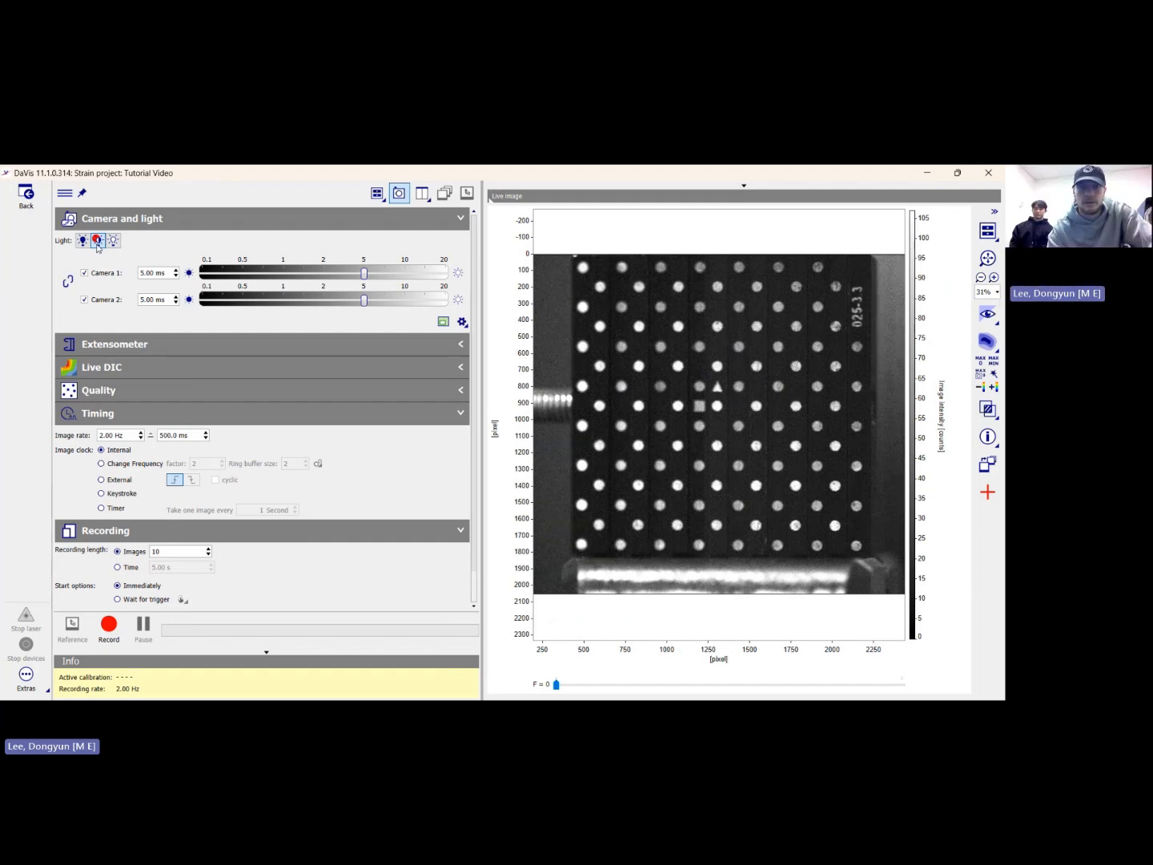
scroll(299, 529, down, 1)
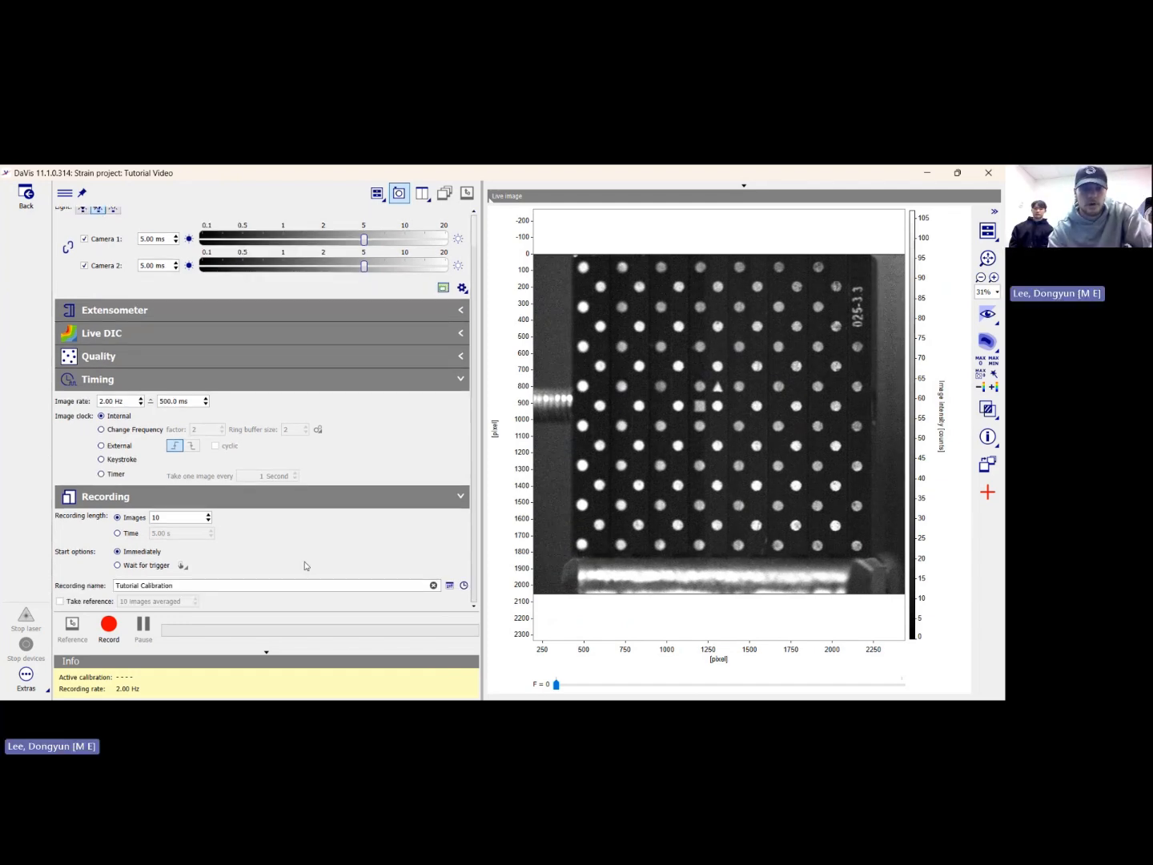
click(107, 643)
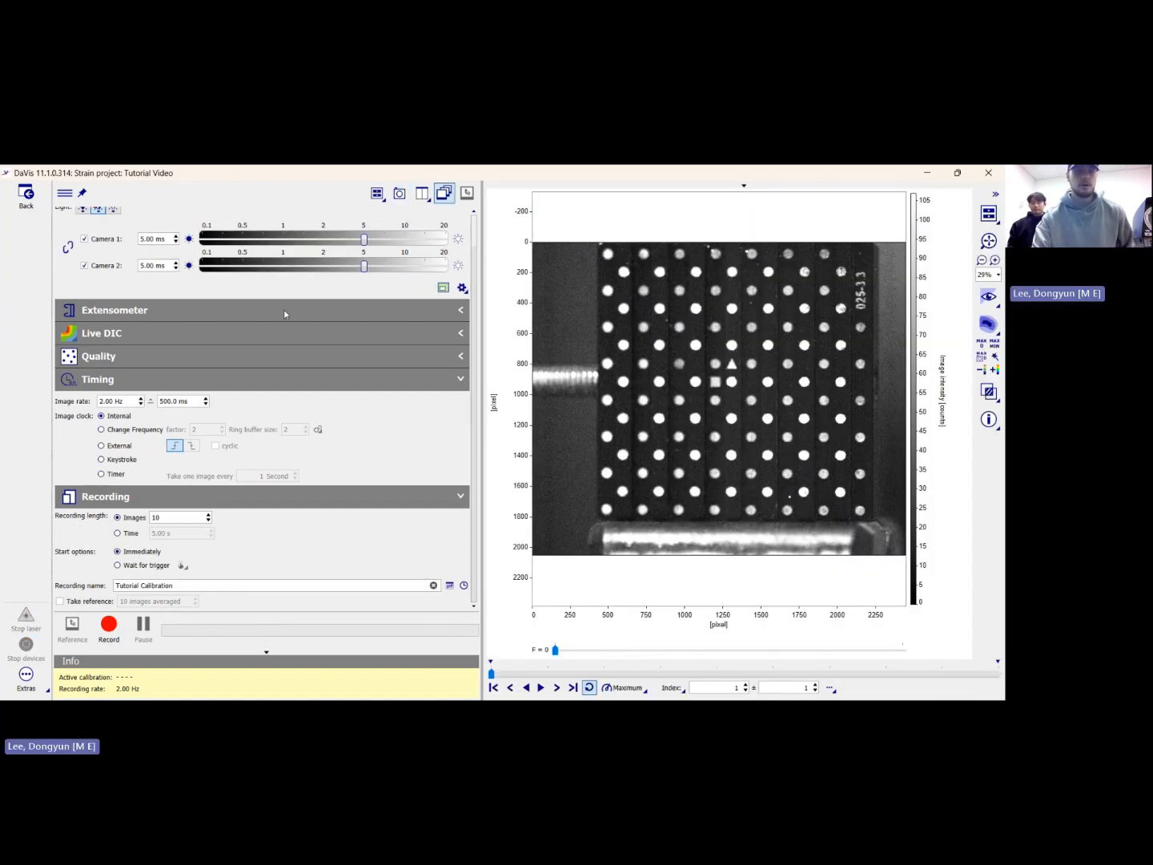
Calibrate the cameras from the Tutorial Calibration recording, using the 3D calibration plate 025-3.3 and the Pinhole model.
click(27, 195)
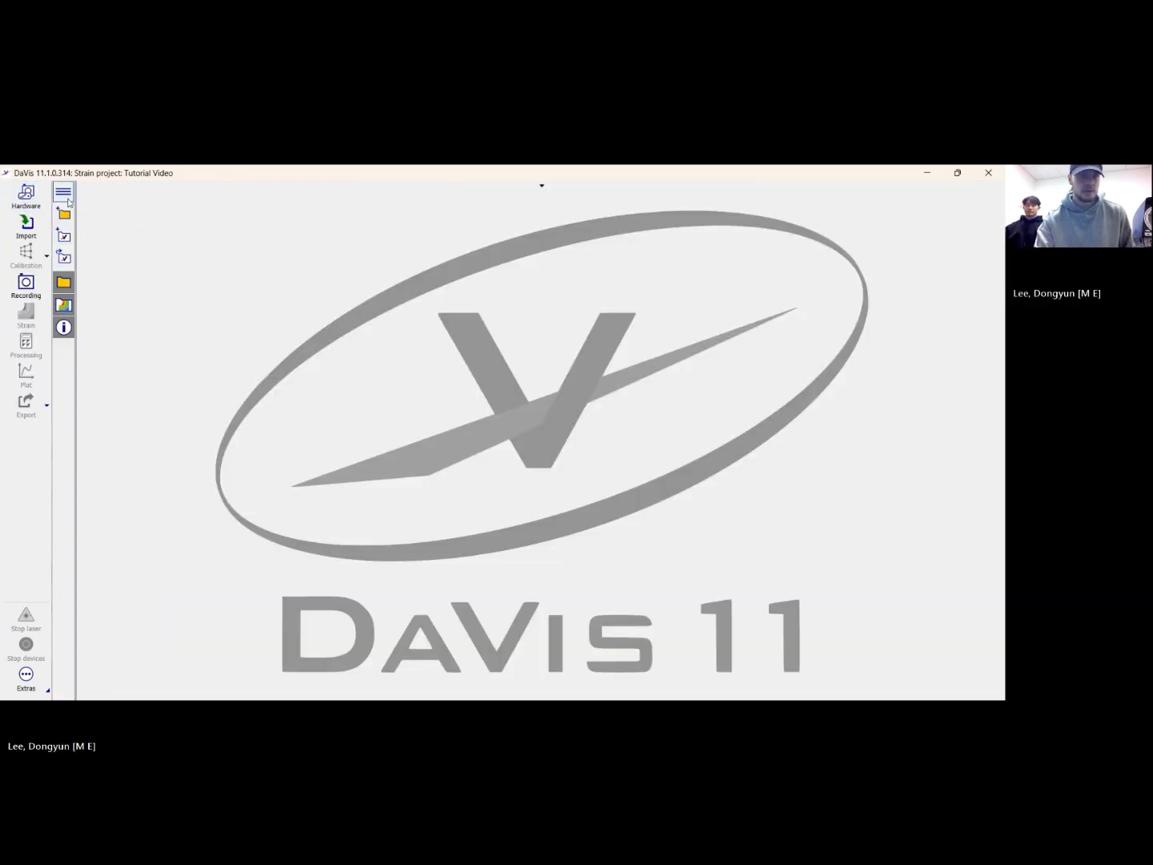
click(68, 196)
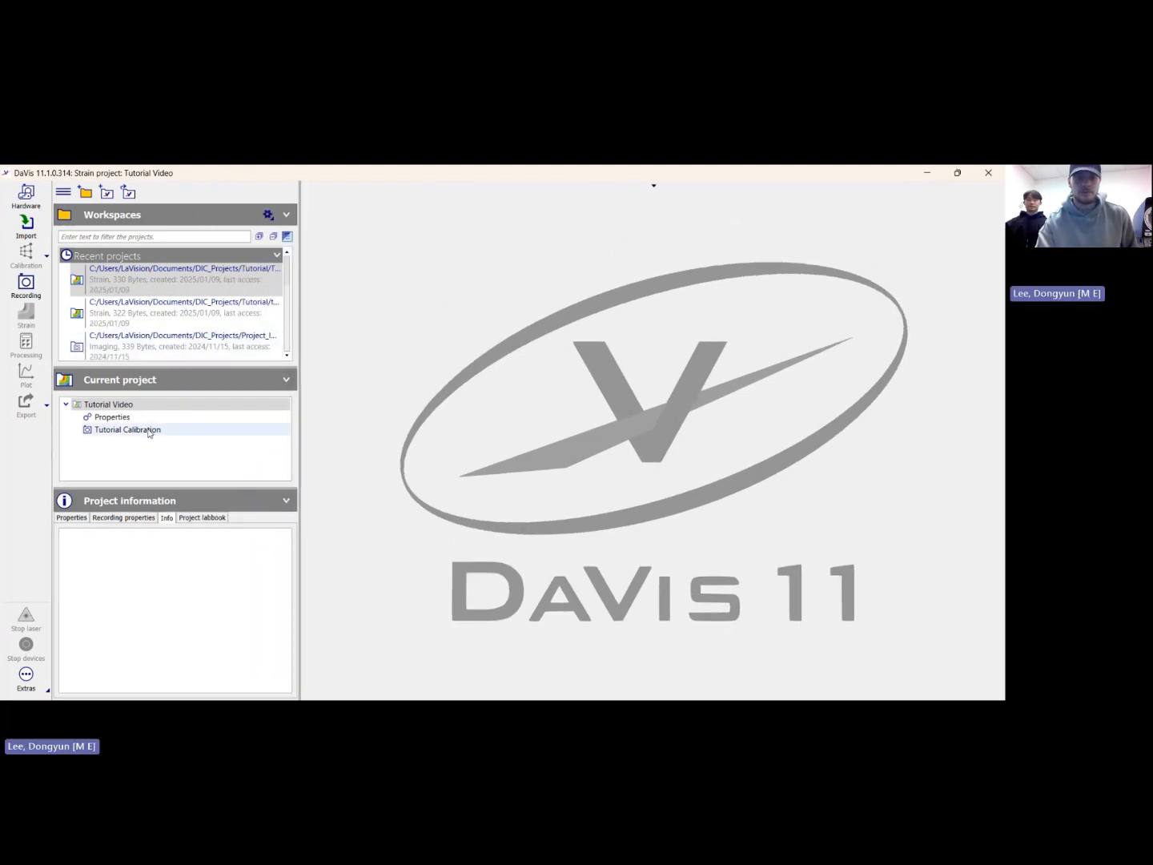
click(149, 430)
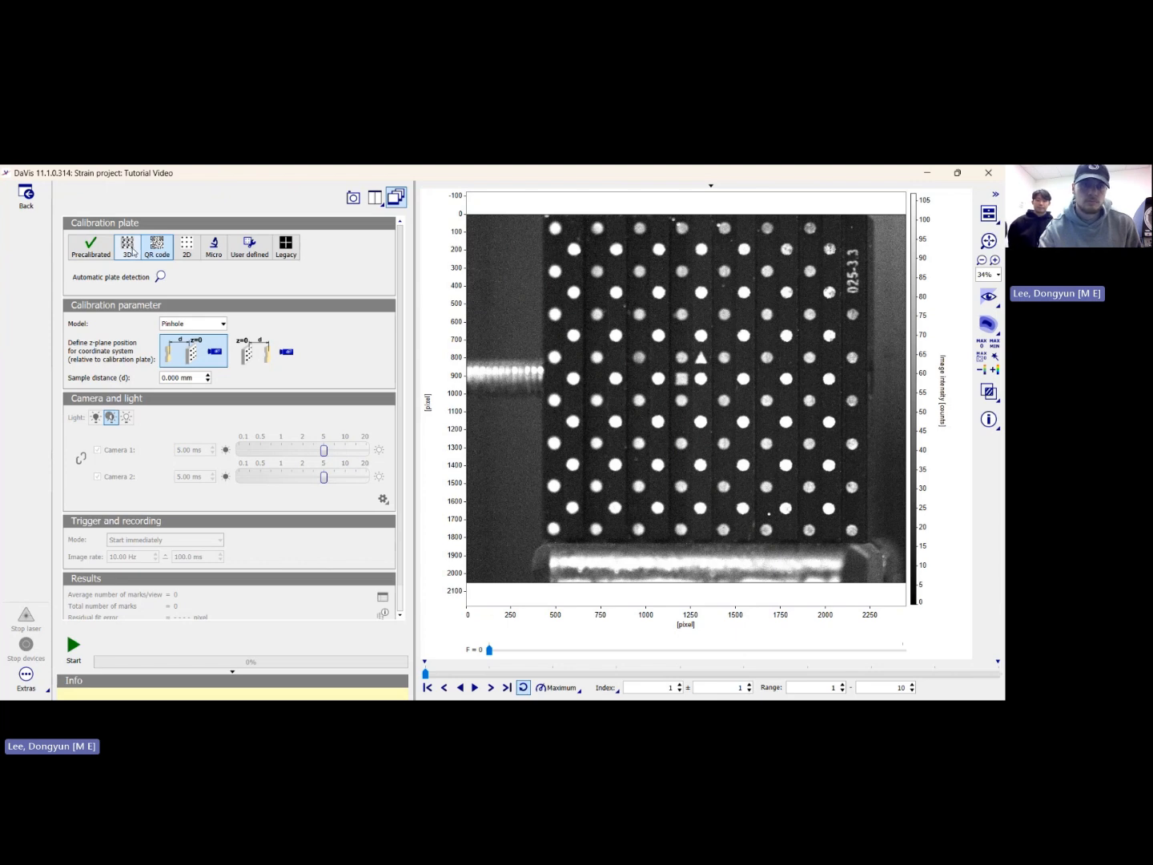
click(129, 248)
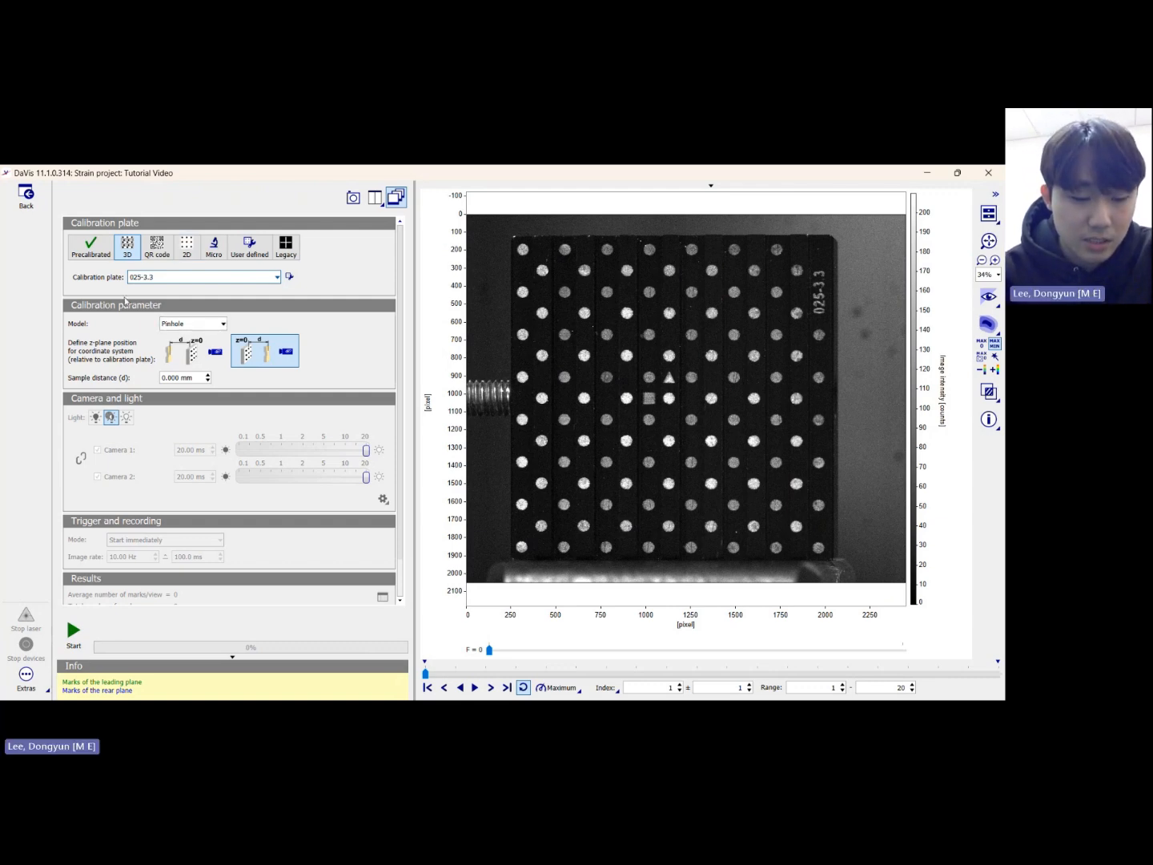
click(77, 637)
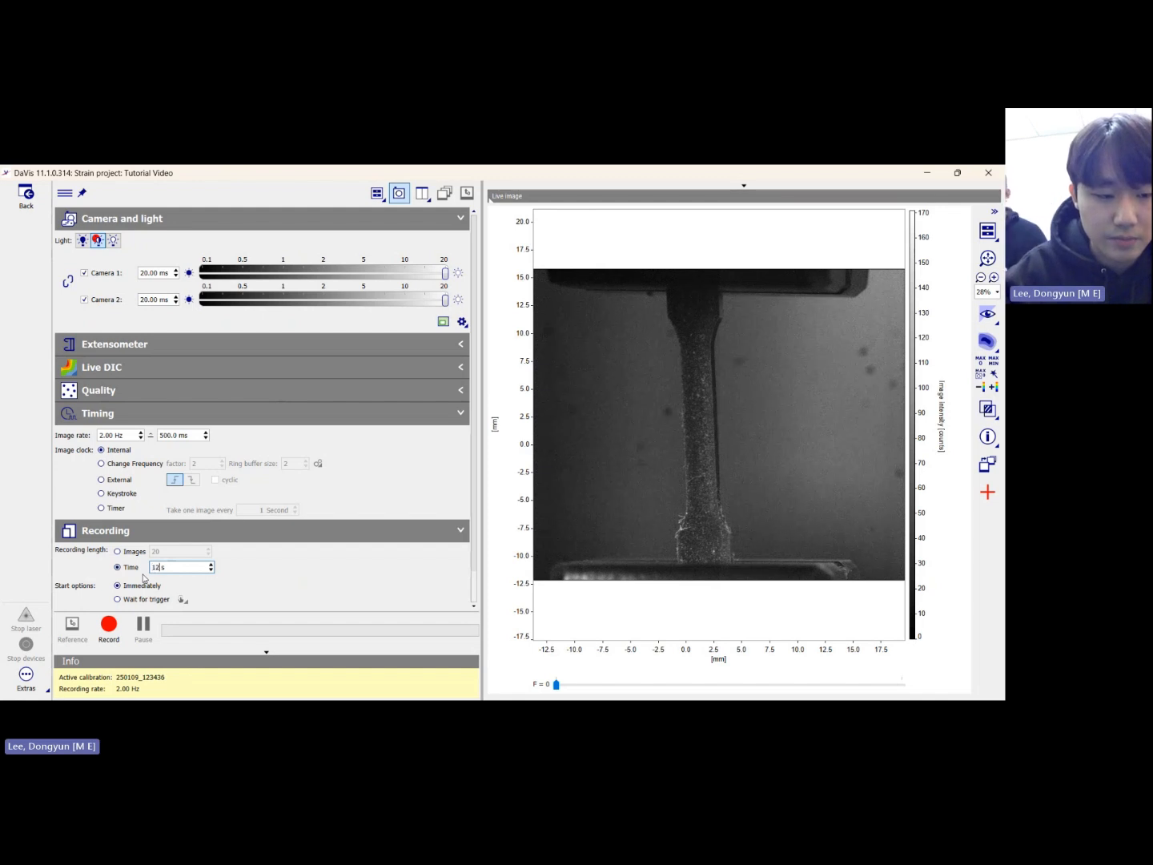
Set the tensile test's recording length to a time of 1200 s.
text(00)
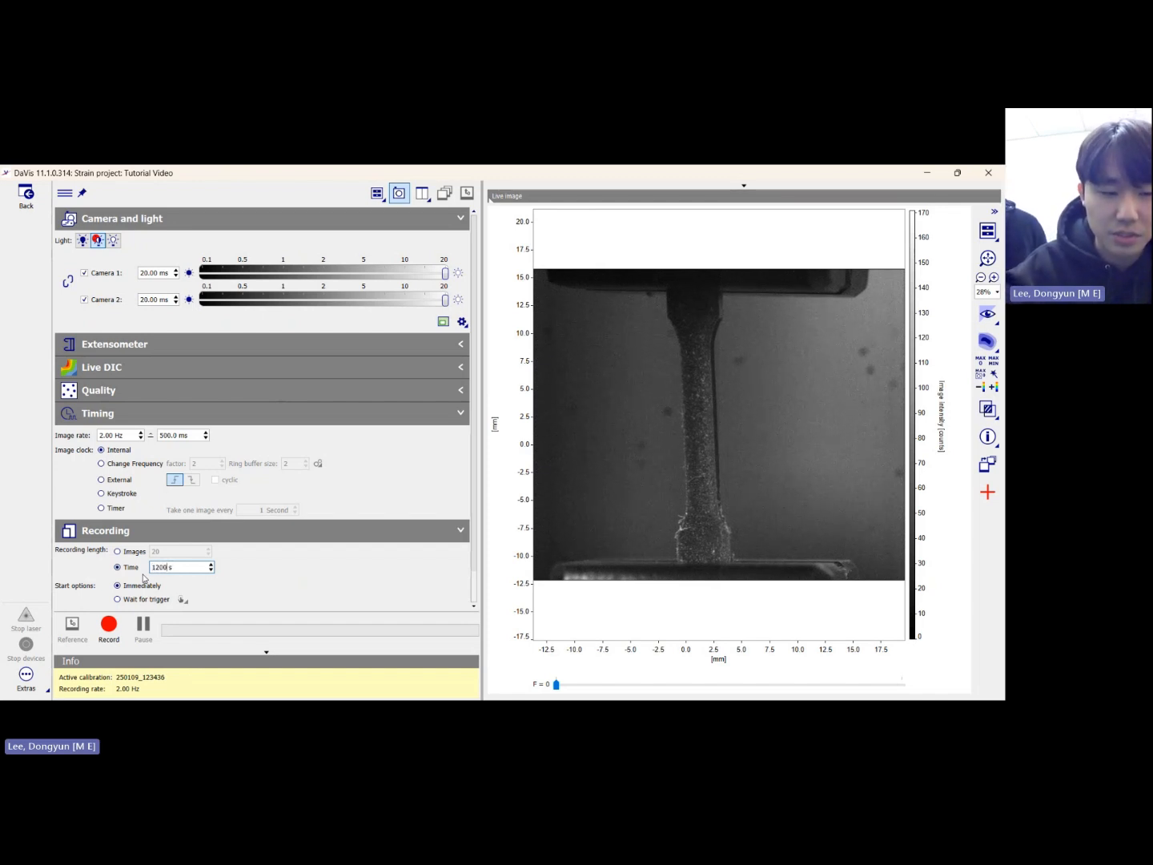
click(264, 591)
scroll(294, 542, down, 1)
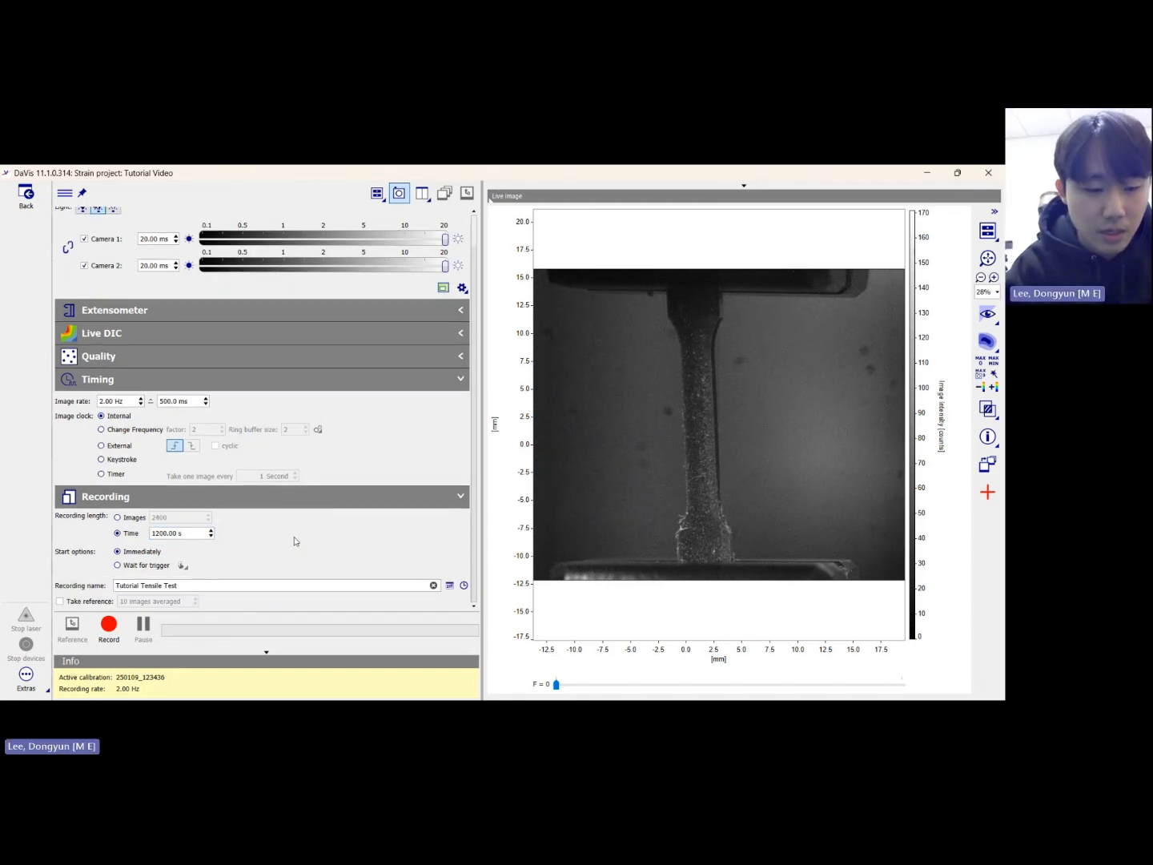
Record the tensile test under the name Tutorial Tensile Test and stop the recording after the specimen breaks.
click(109, 626)
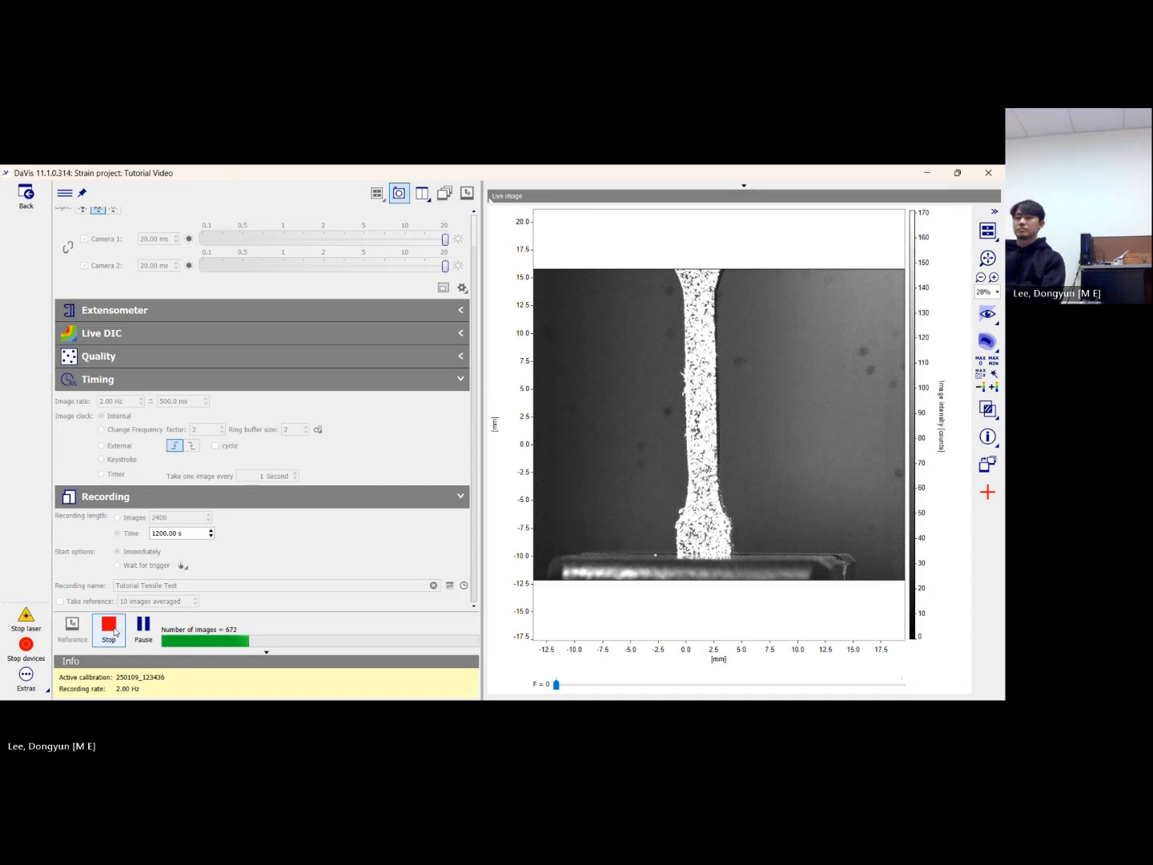
click(113, 631)
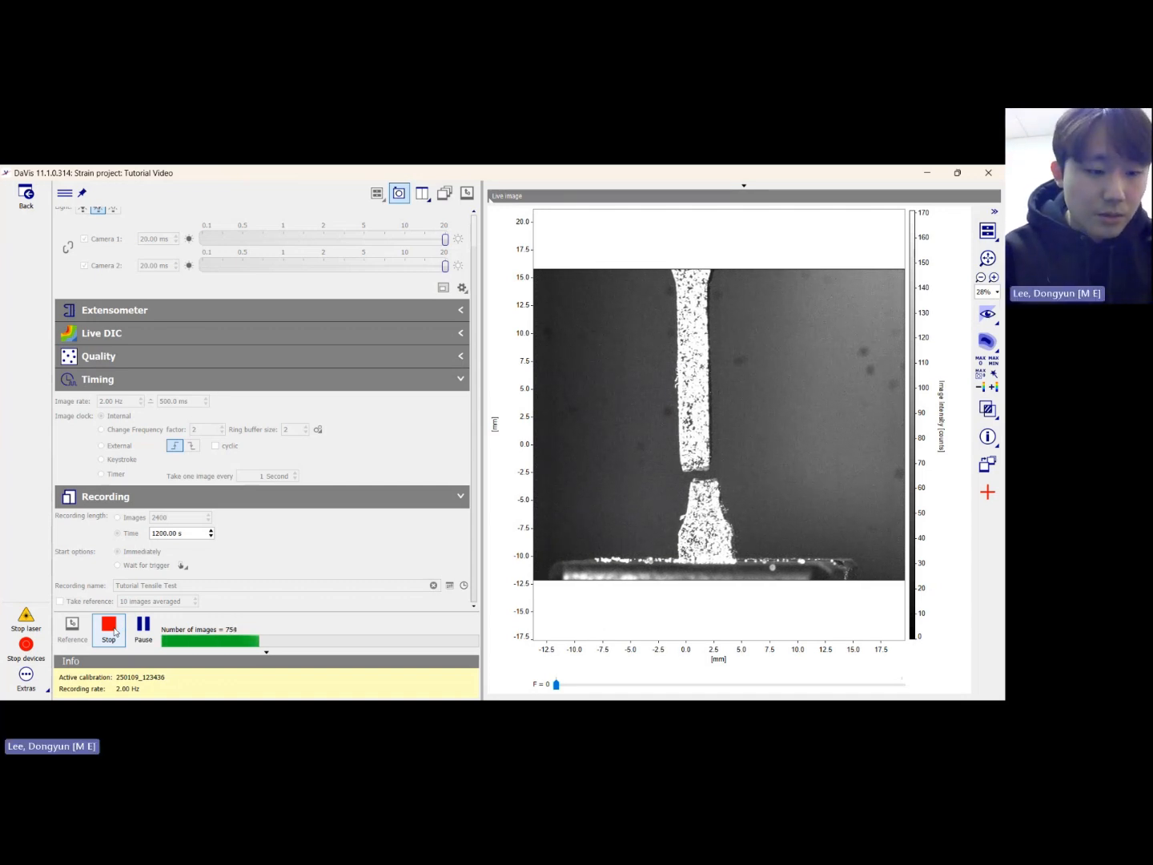
click(111, 629)
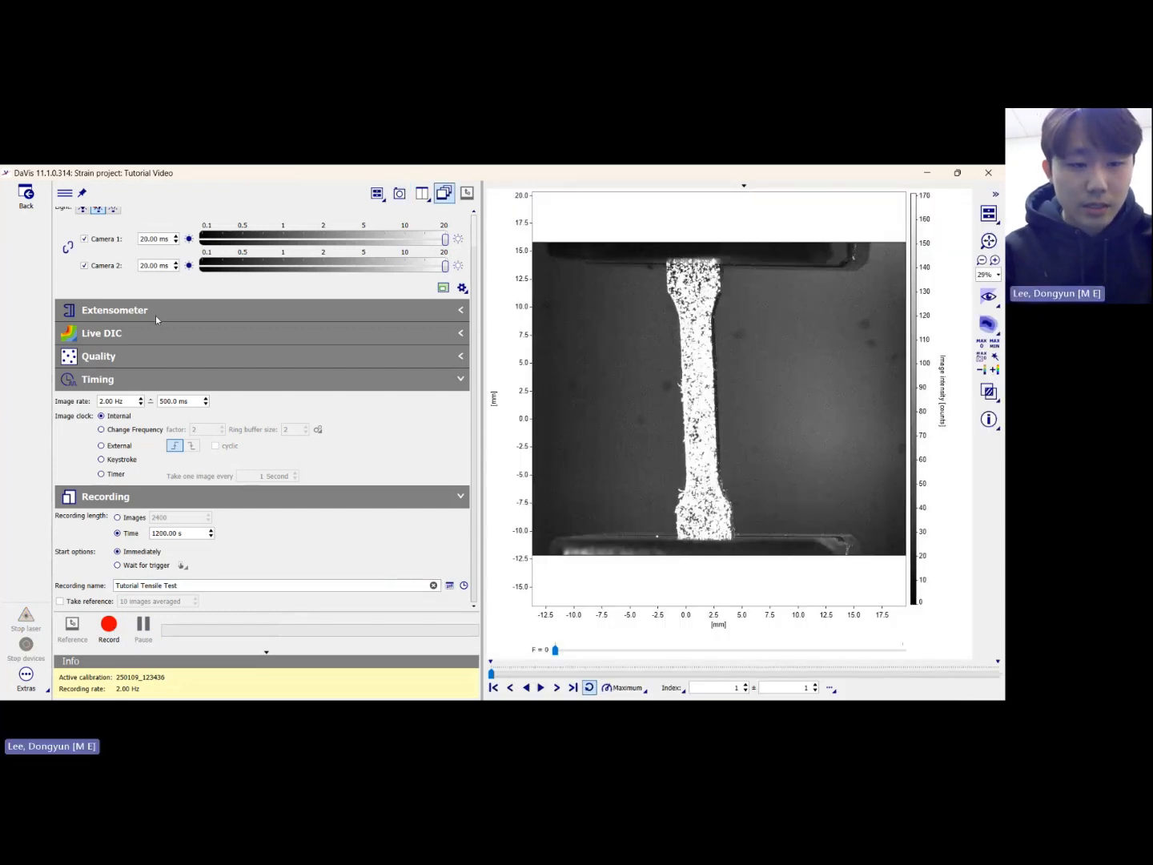
Return to the project and open the Tutorial Tensile Test recording for strain calculation.
click(33, 198)
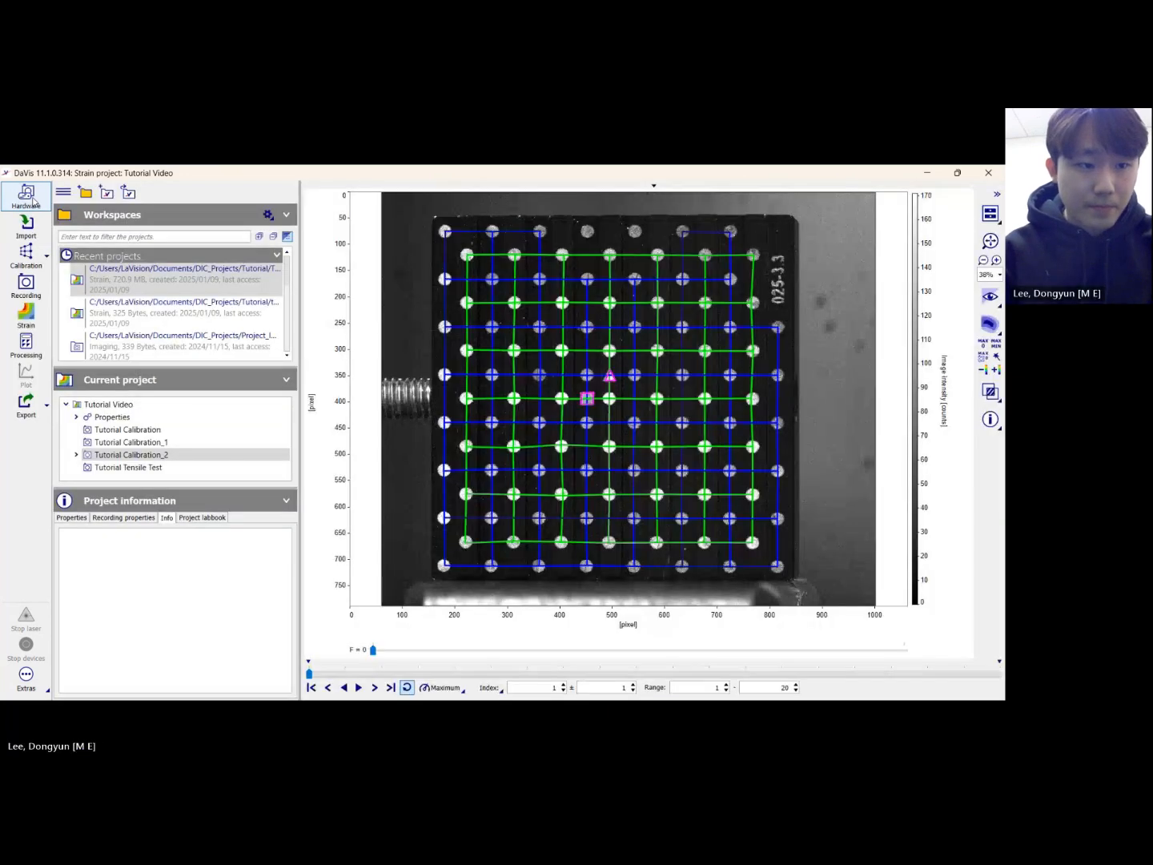
click(129, 467)
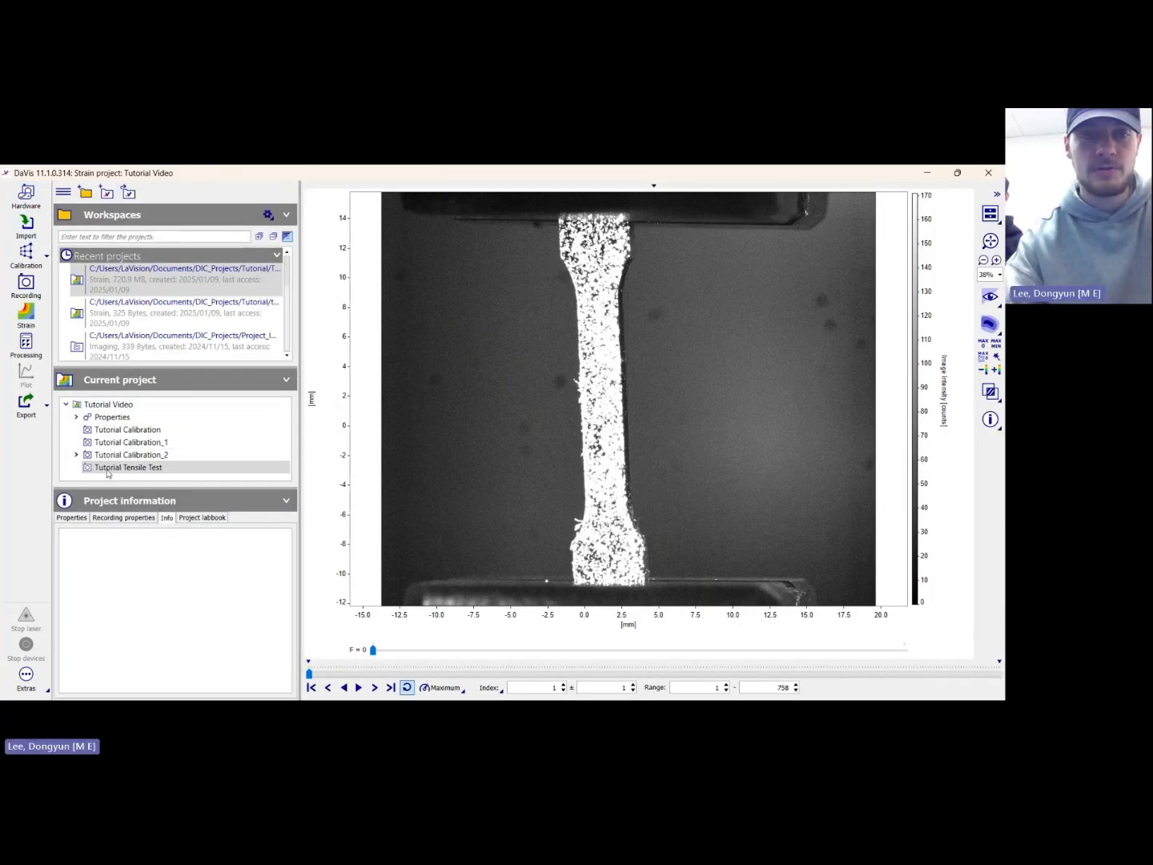
click(26, 316)
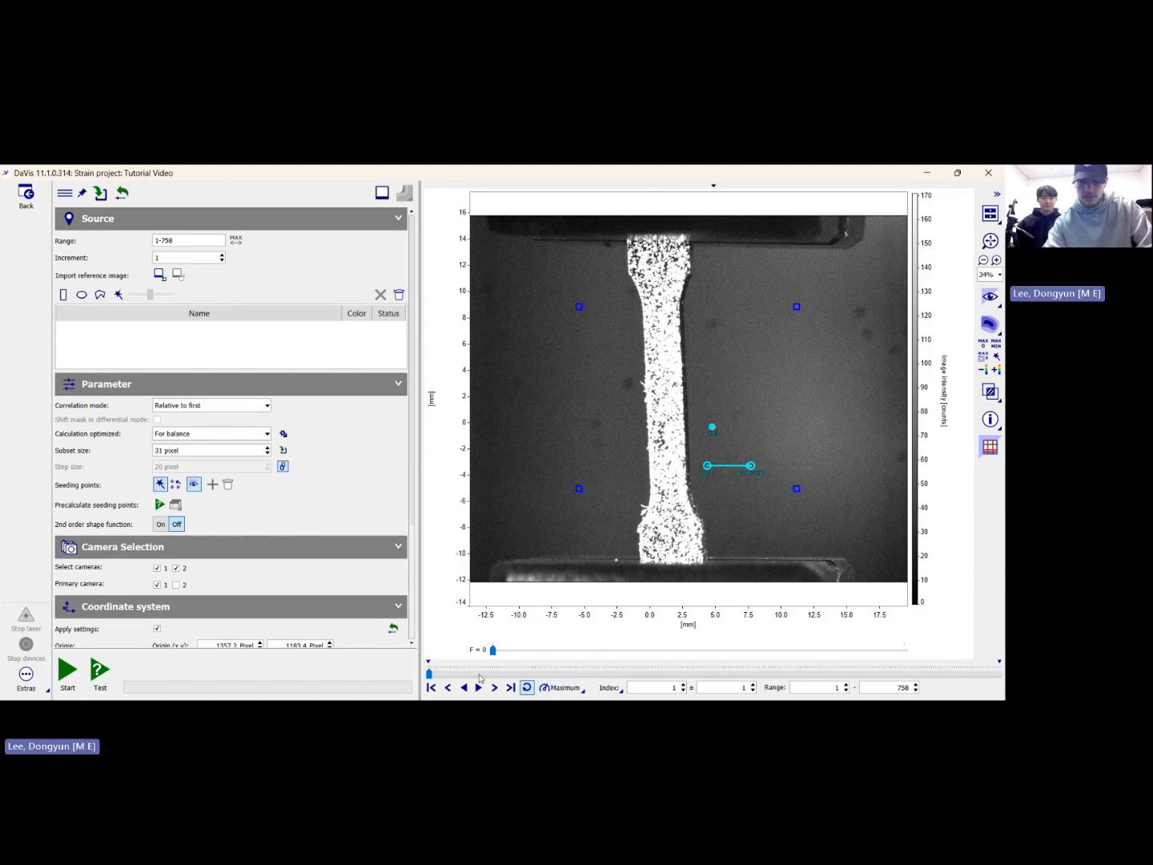
Play the tensile test images, raising the playback increment to 3, pause partway and return to the first image.
click(479, 685)
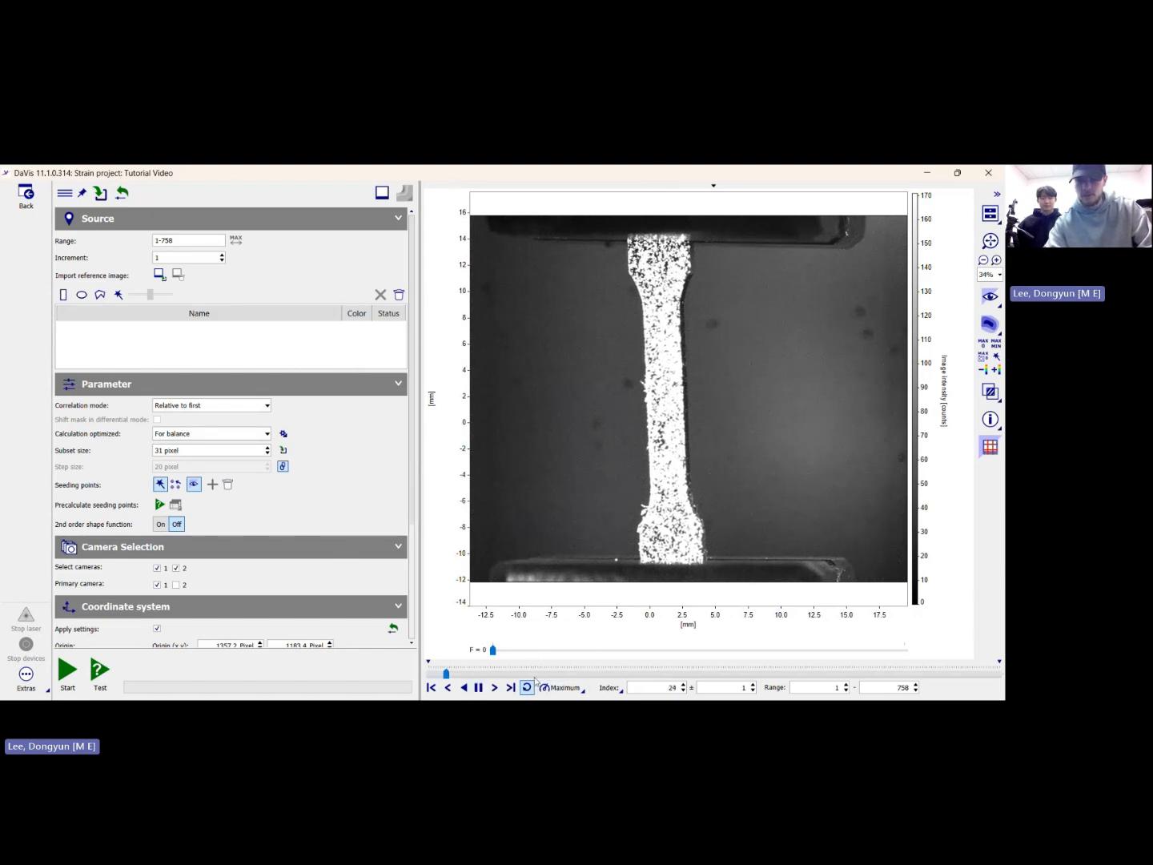
click(753, 684)
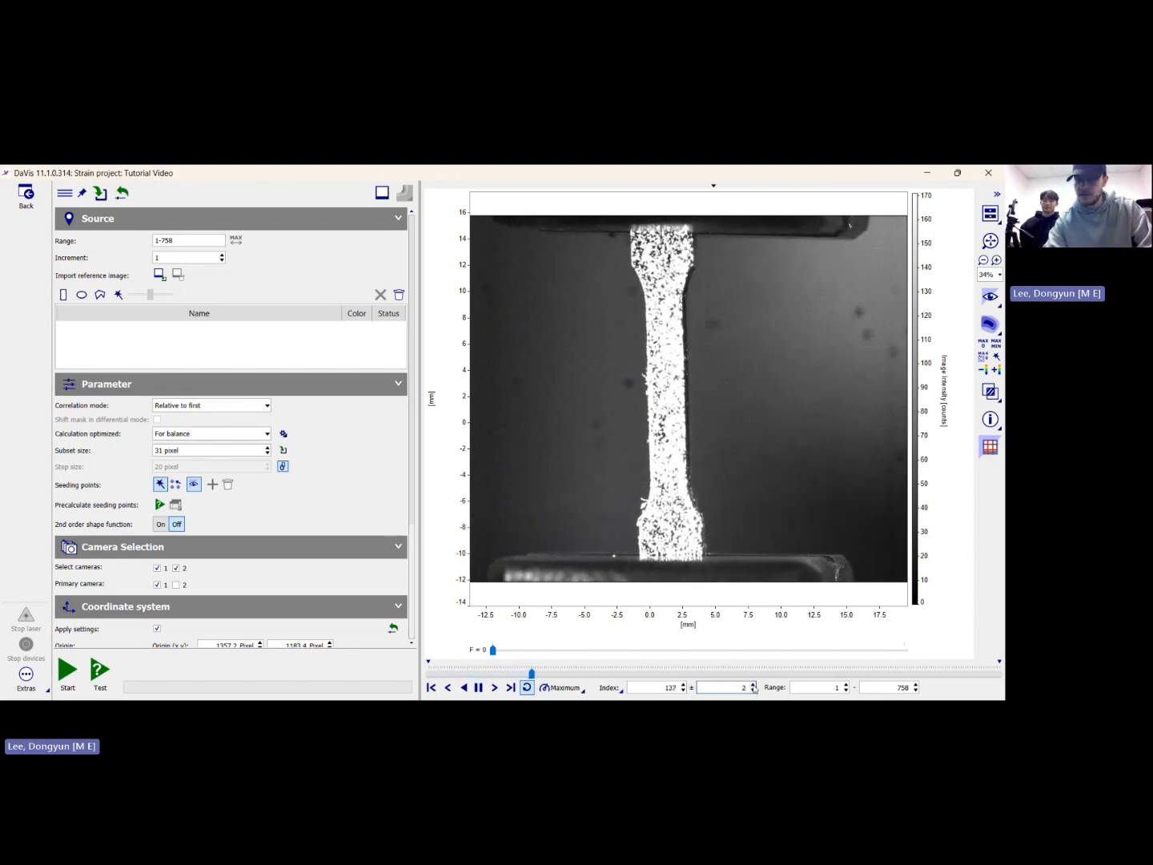
click(754, 686)
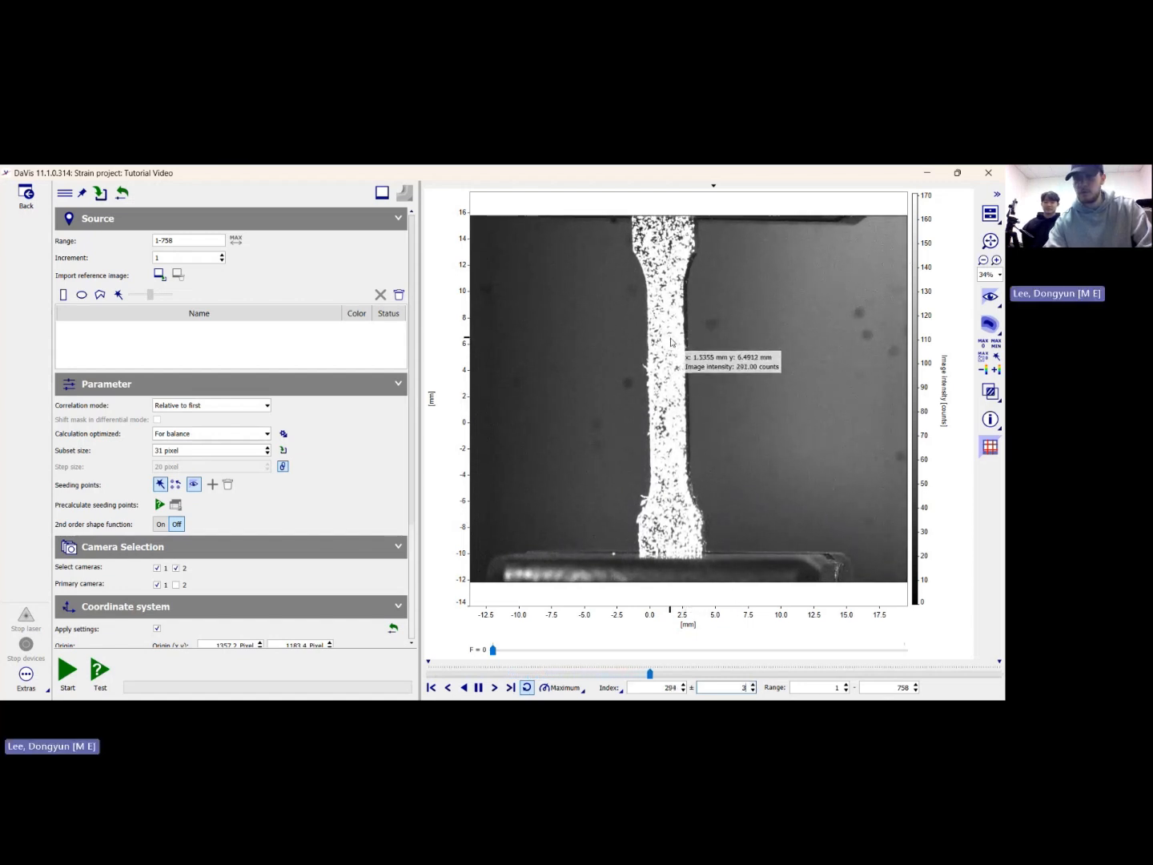
click(479, 689)
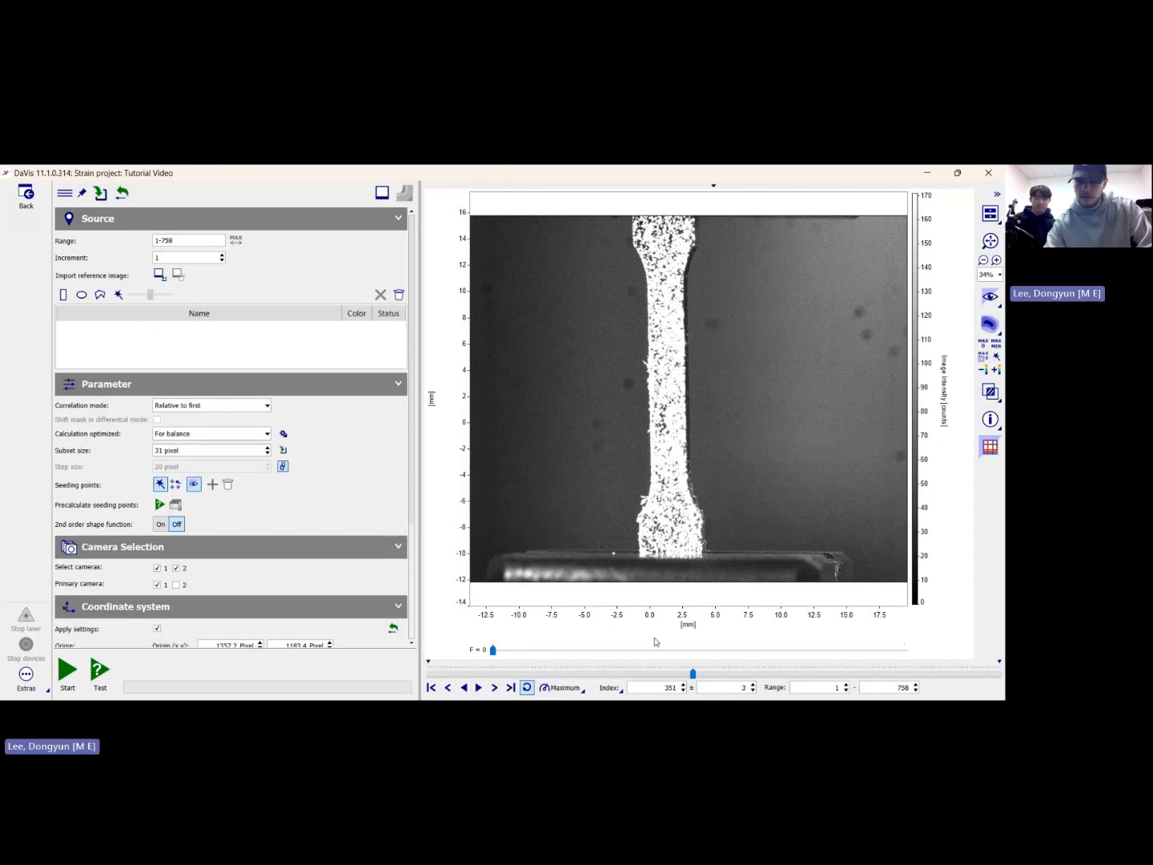
drag(629, 672, 412, 665)
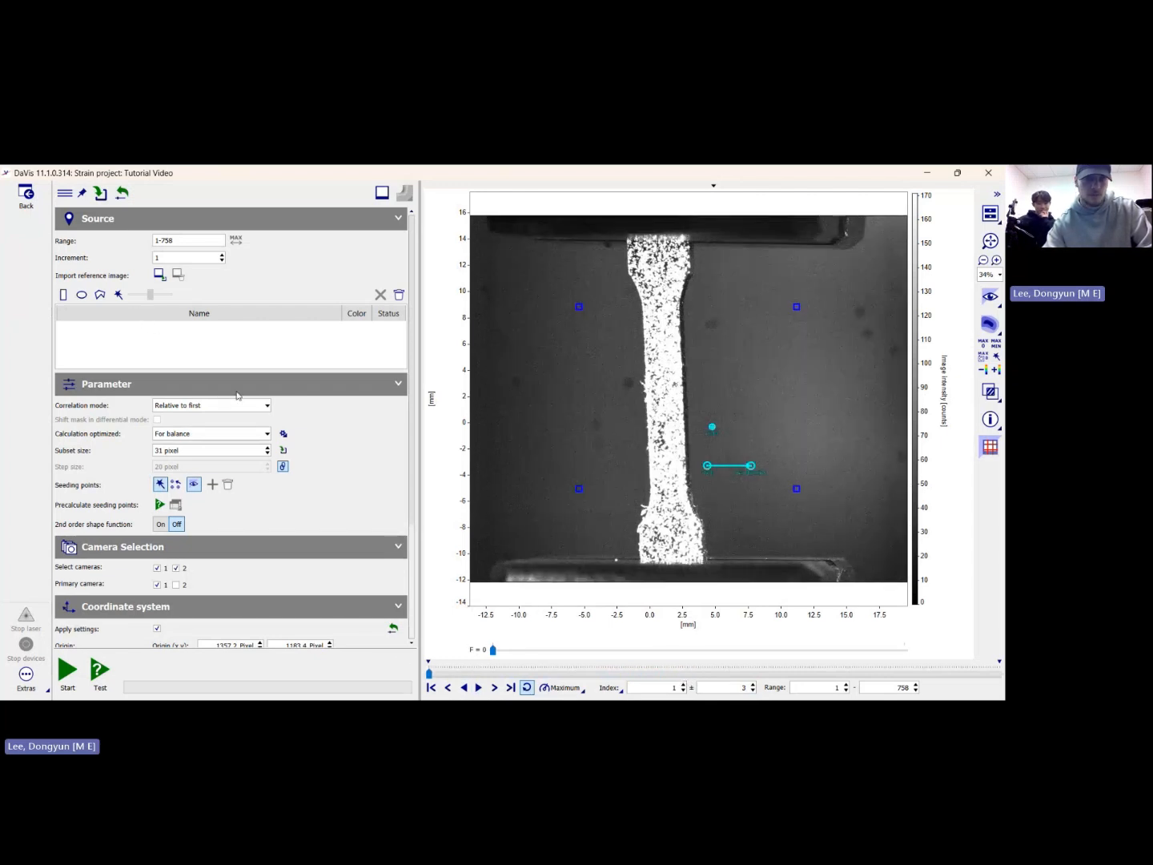
Create an automatic mask around the speckled tensile specimen.
click(118, 295)
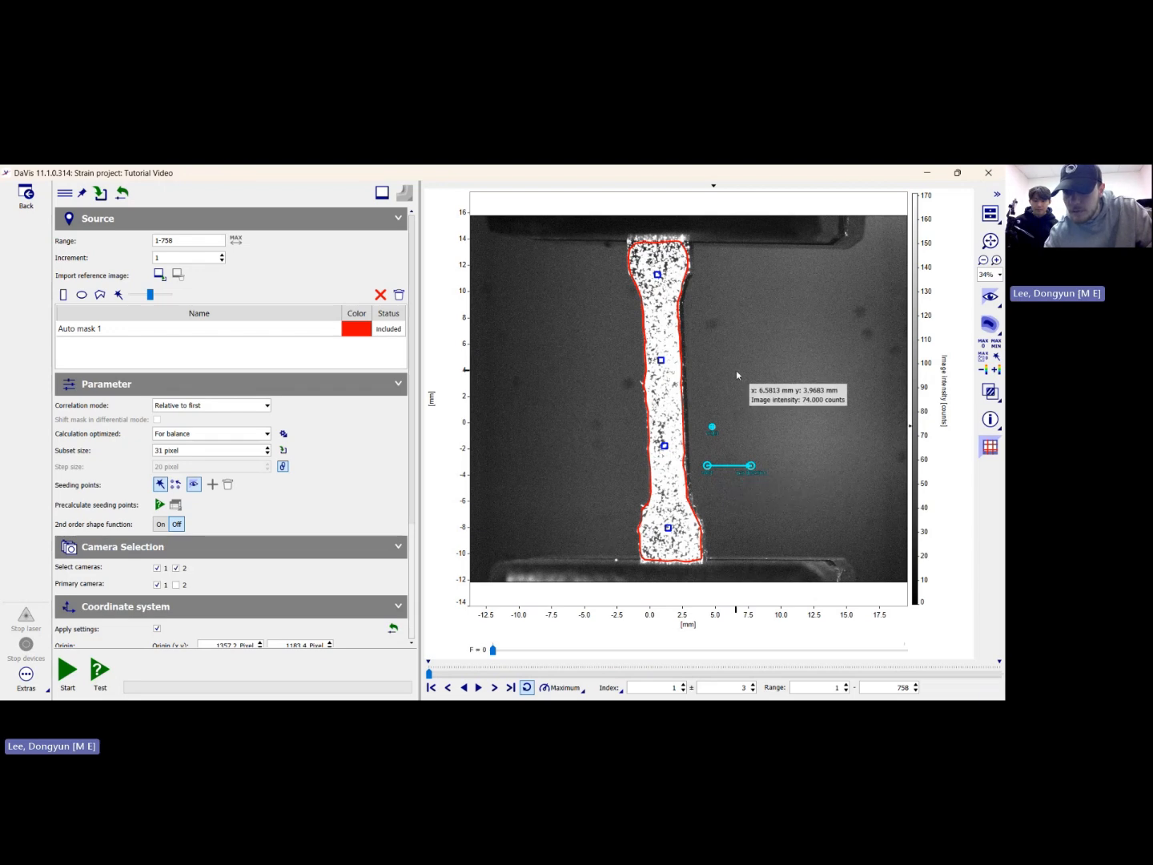
Define the coordinate system's orientation by the y axis and point the axis direction arrow upward beside the specimen.
scroll(744, 388, up, 3)
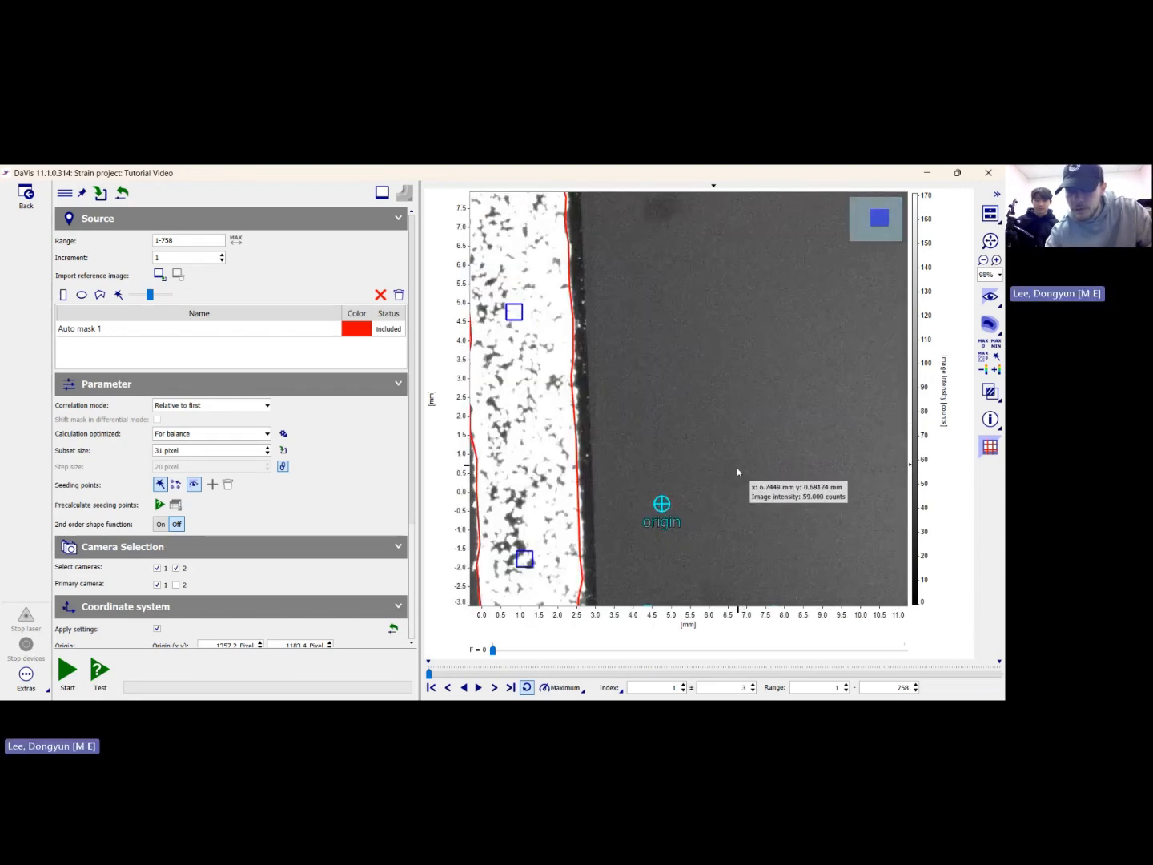
drag(737, 469, 723, 355)
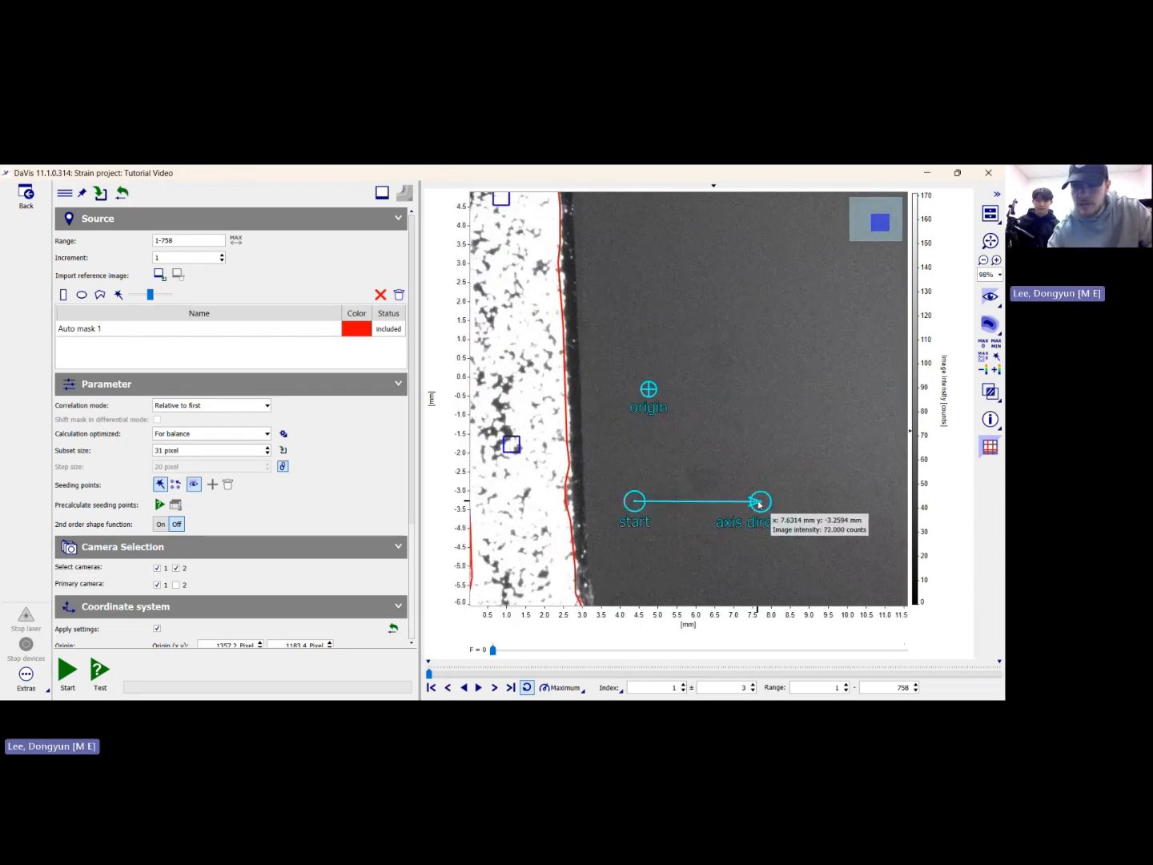
drag(755, 495, 828, 560)
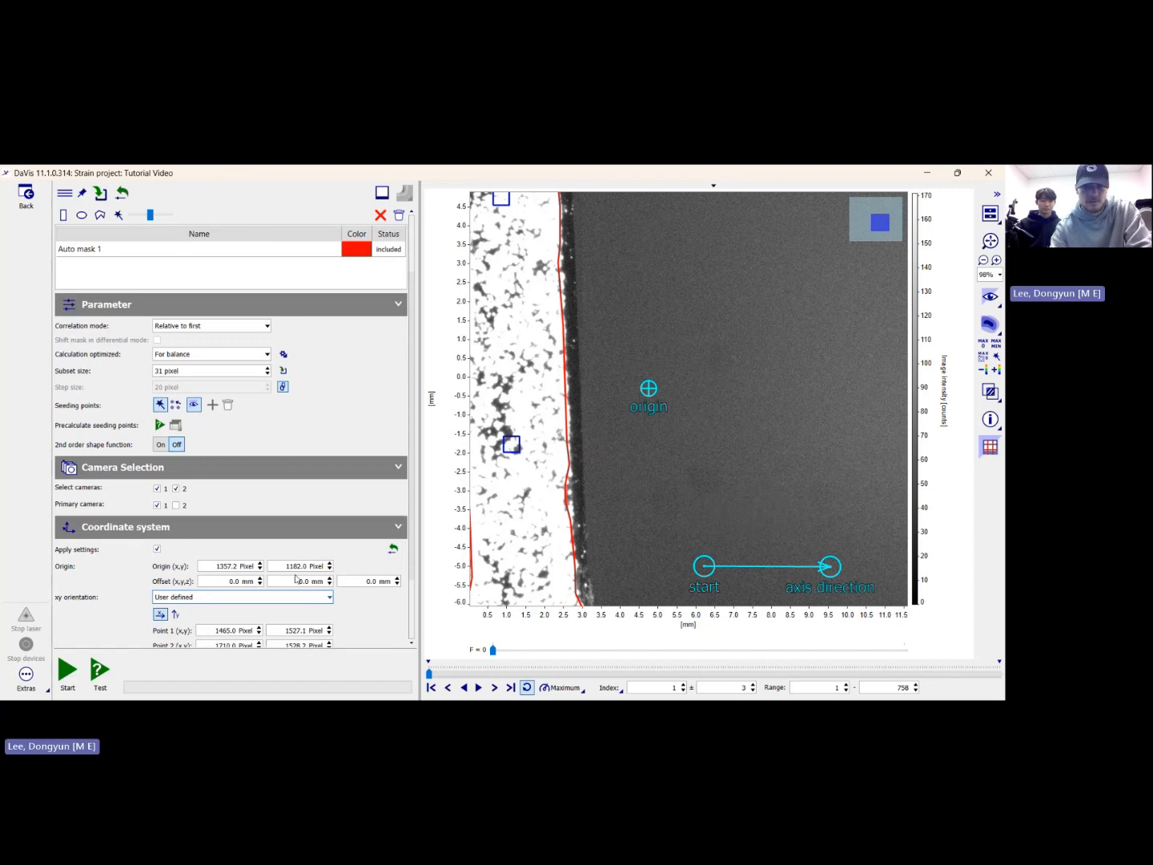
scroll(295, 575, down, 3)
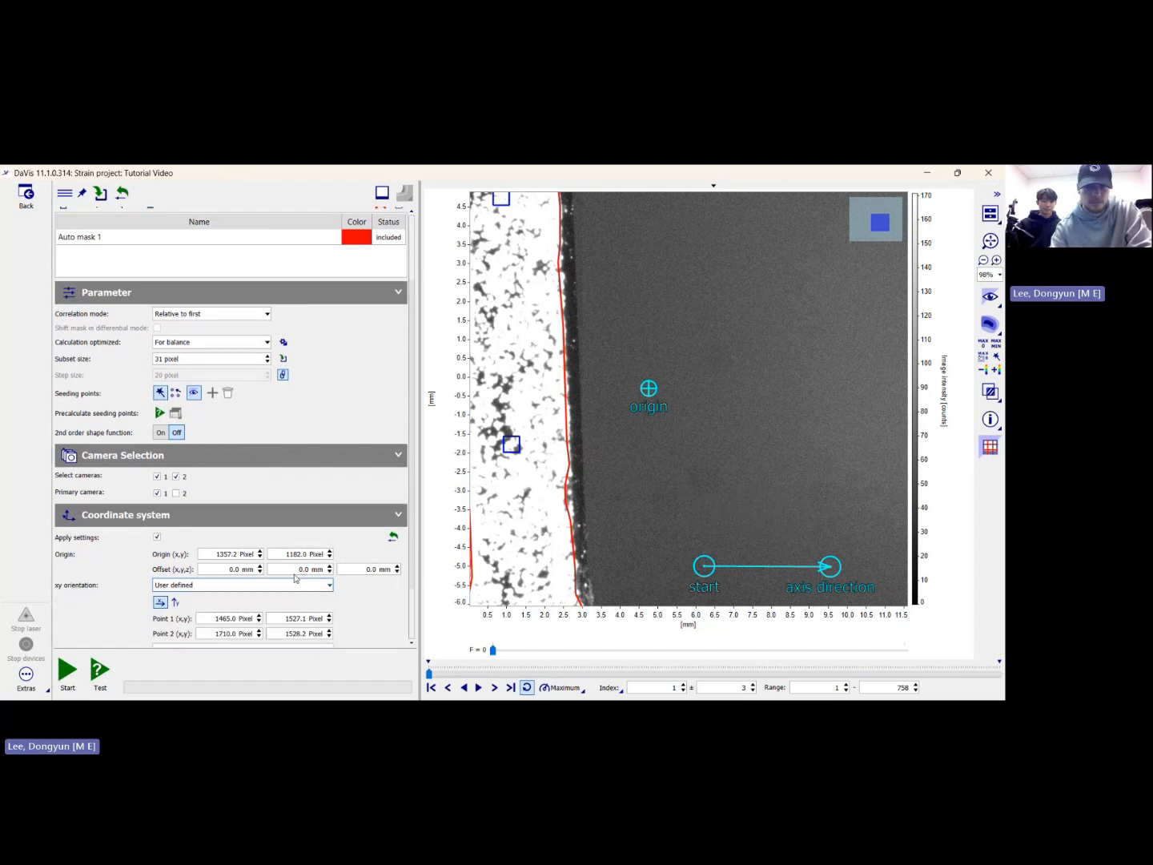
click(175, 602)
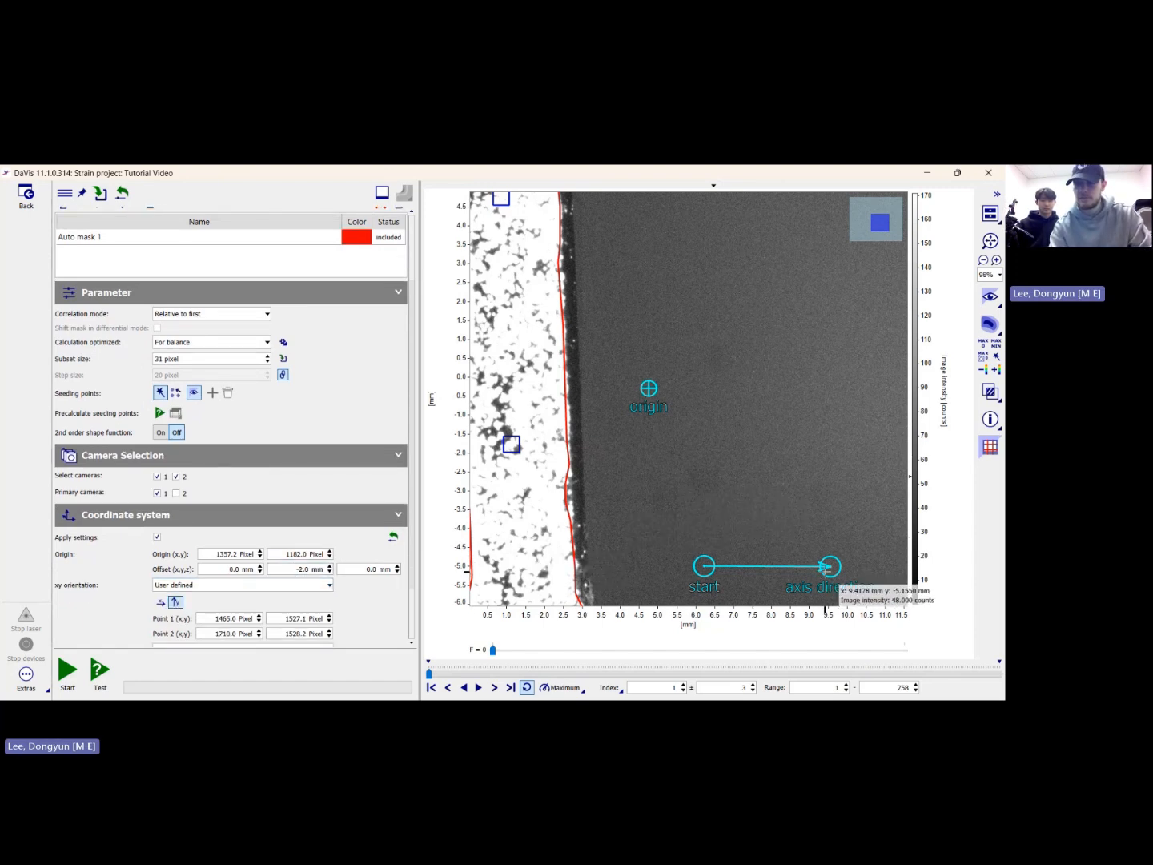
drag(831, 566, 695, 335)
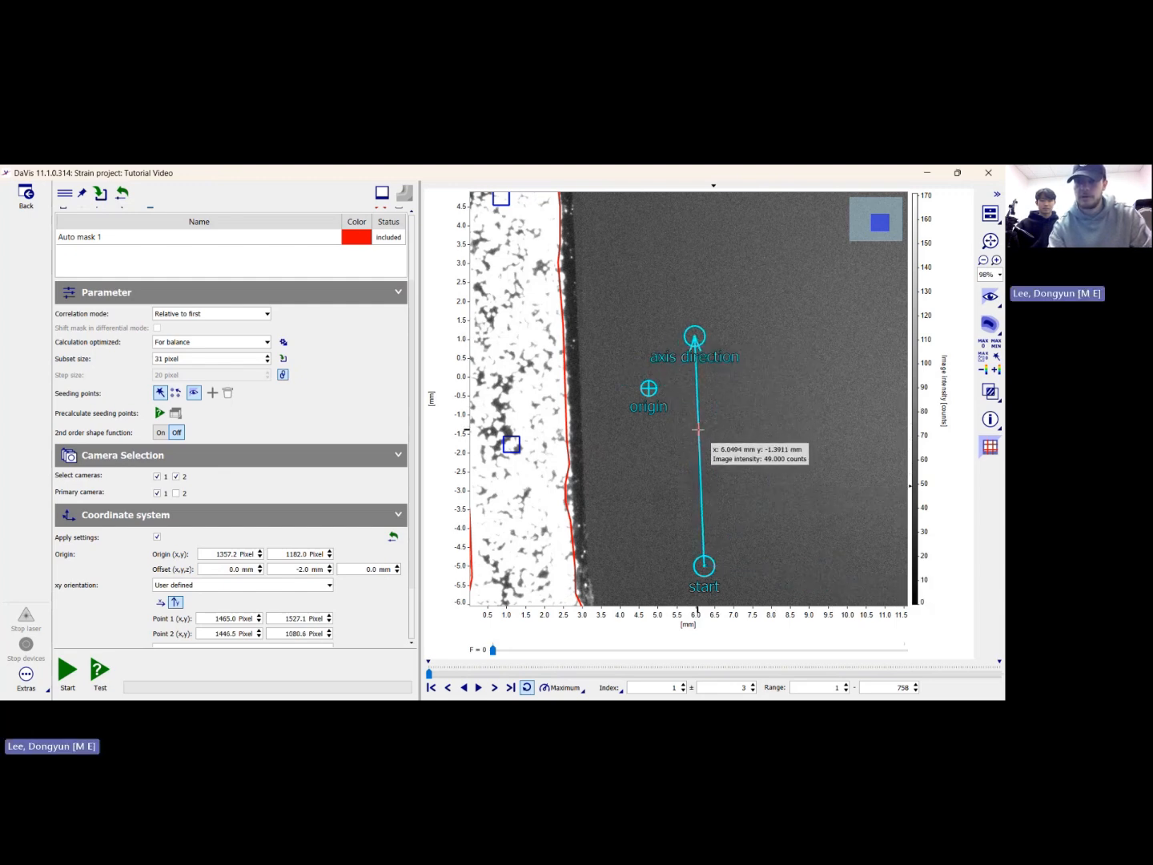
Move the y-axis line onto the specimen's gauge section, aligned with its length, and place the origin midway along that line.
drag(699, 427, 572, 413)
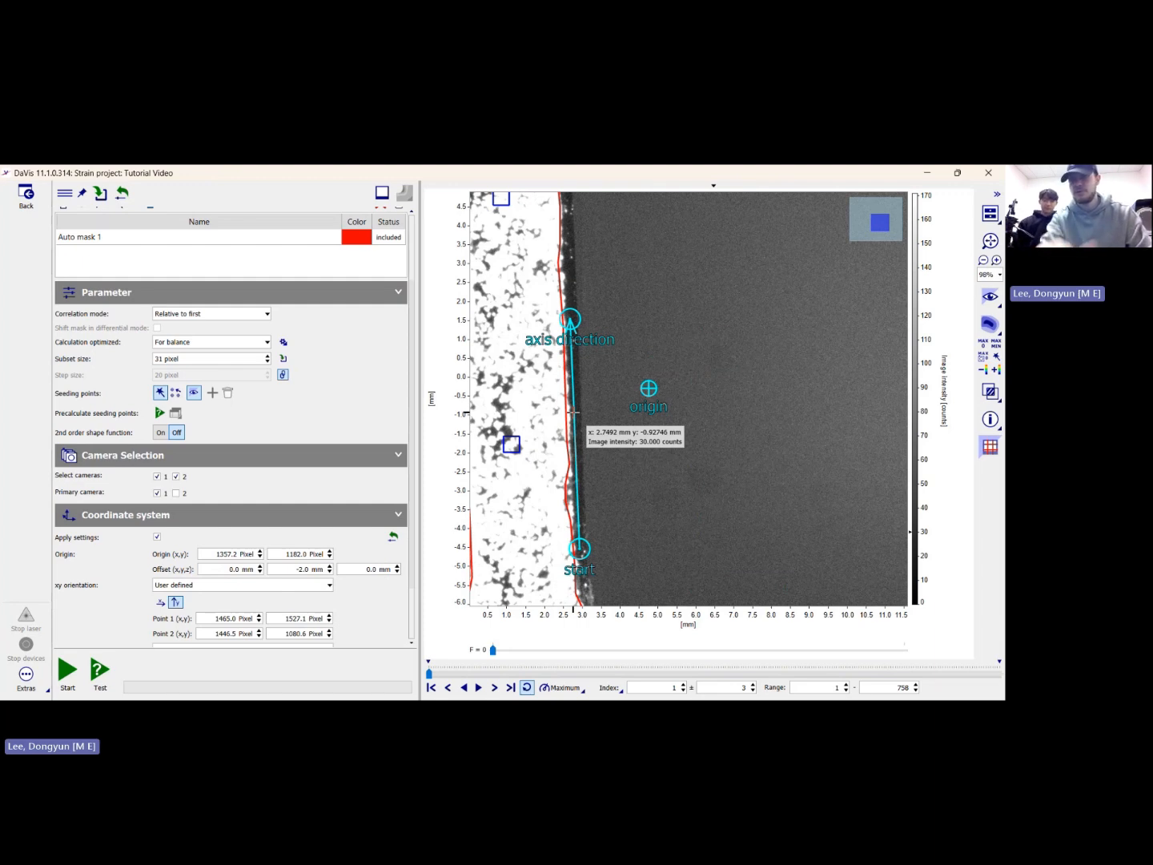
drag(573, 412, 480, 333)
scroll(563, 342, down, 3)
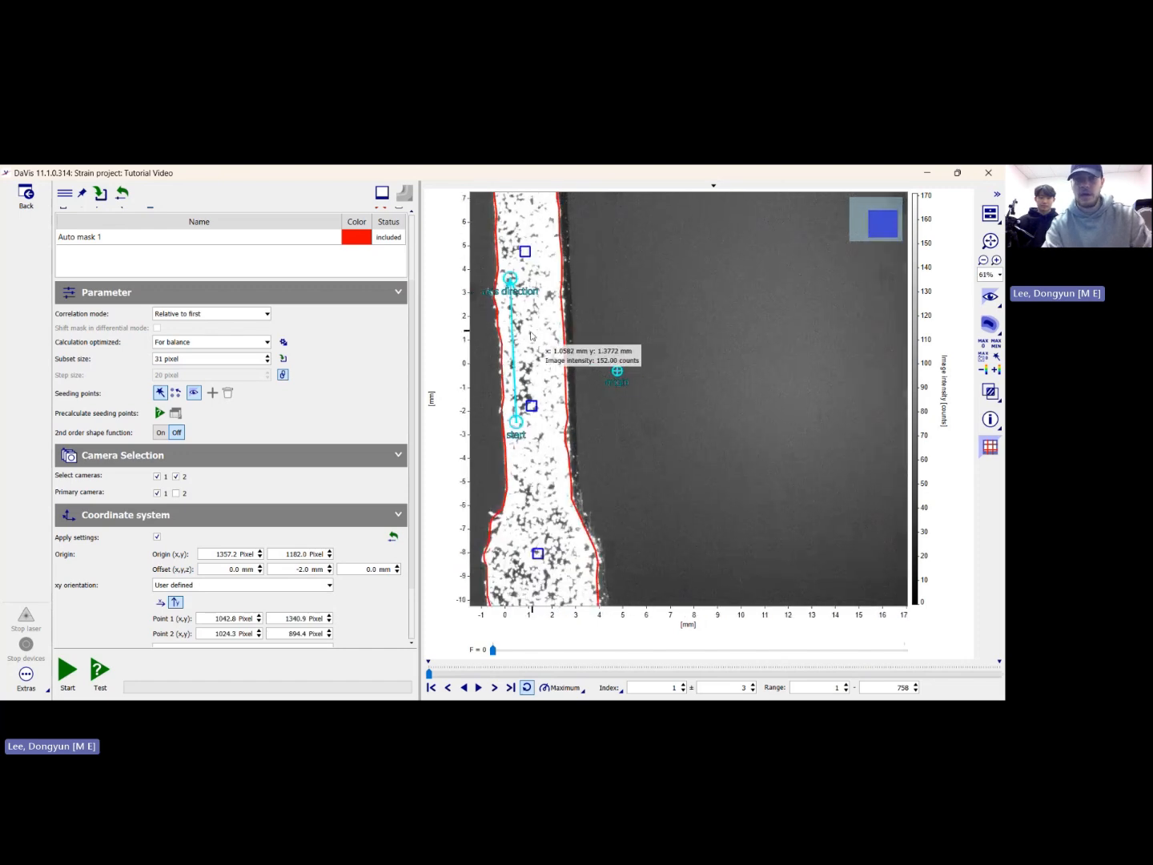
drag(512, 341, 529, 319)
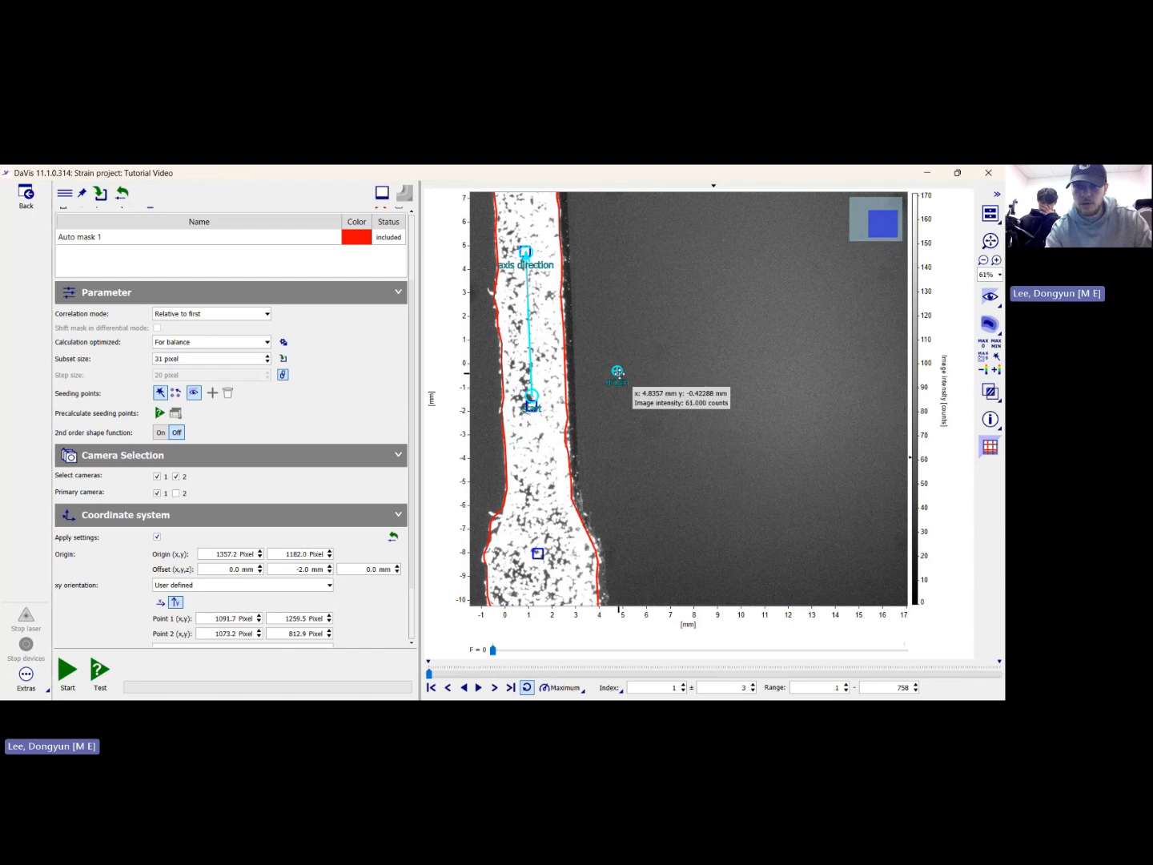
mouse_move(617, 372)
mouse_down()
mouse_move(530, 333)
mouse_move(529, 315)
mouse_up()
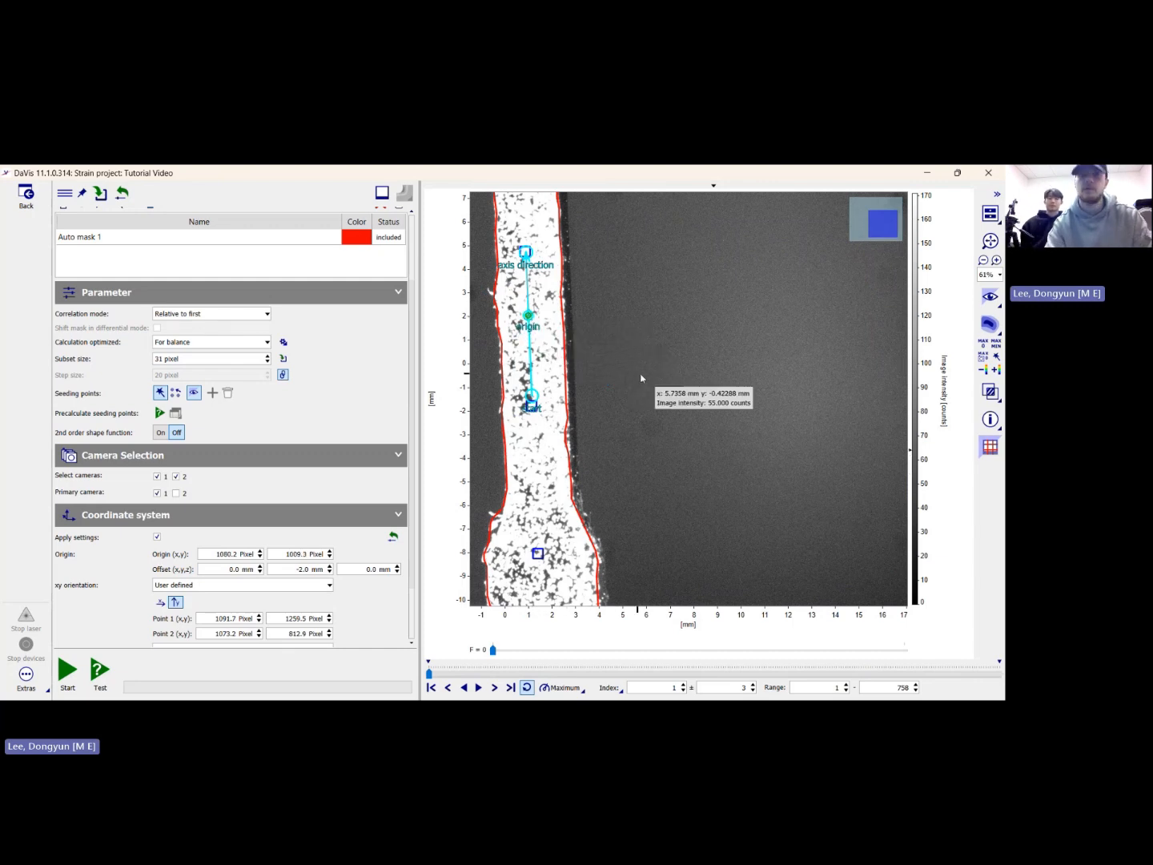
scroll(640, 358, down, 1)
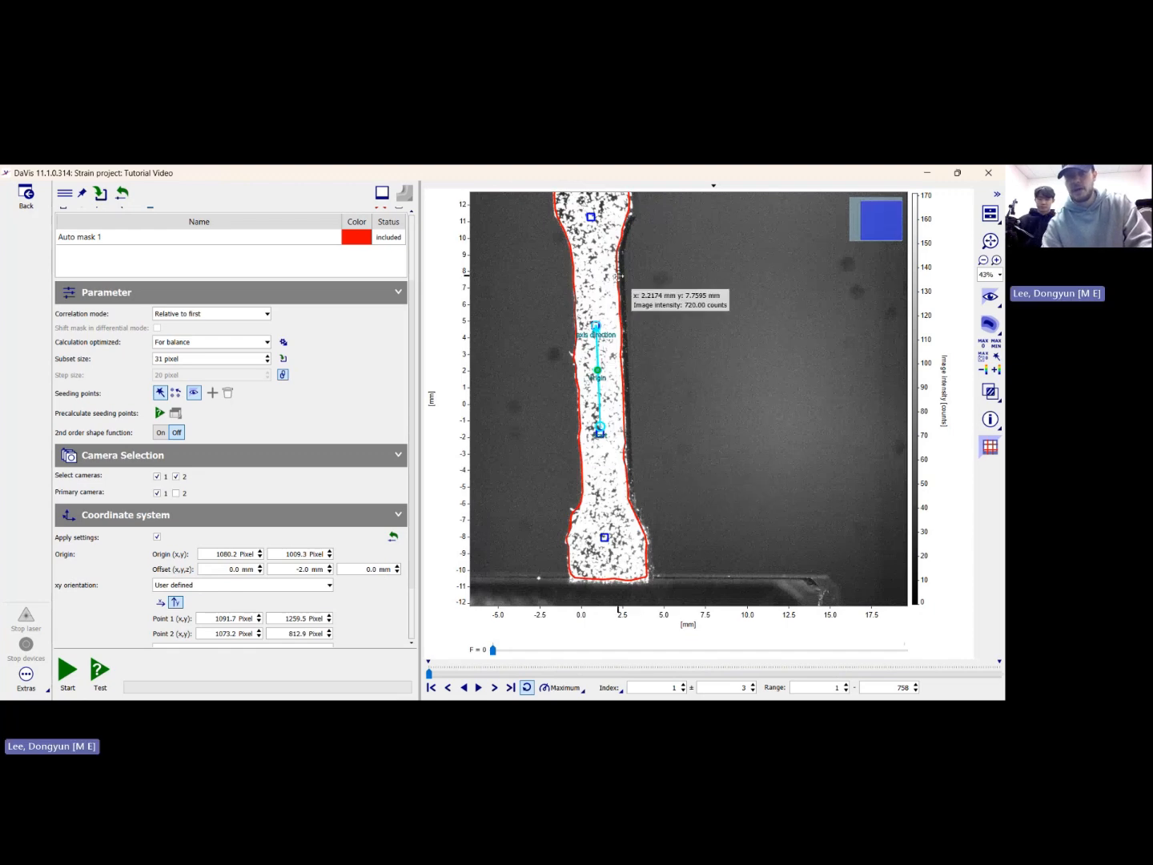
scroll(681, 281, up, 1)
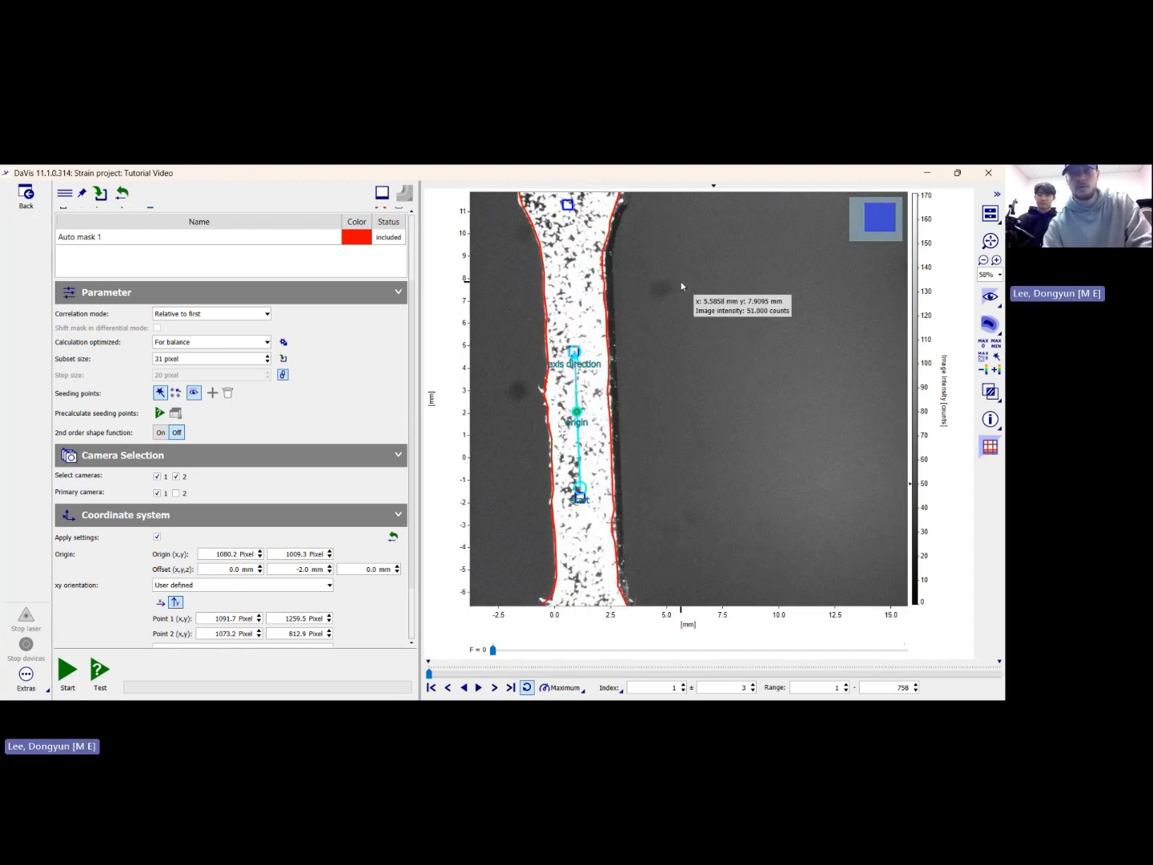
scroll(680, 281, down, 2)
scroll(682, 281, down, 1)
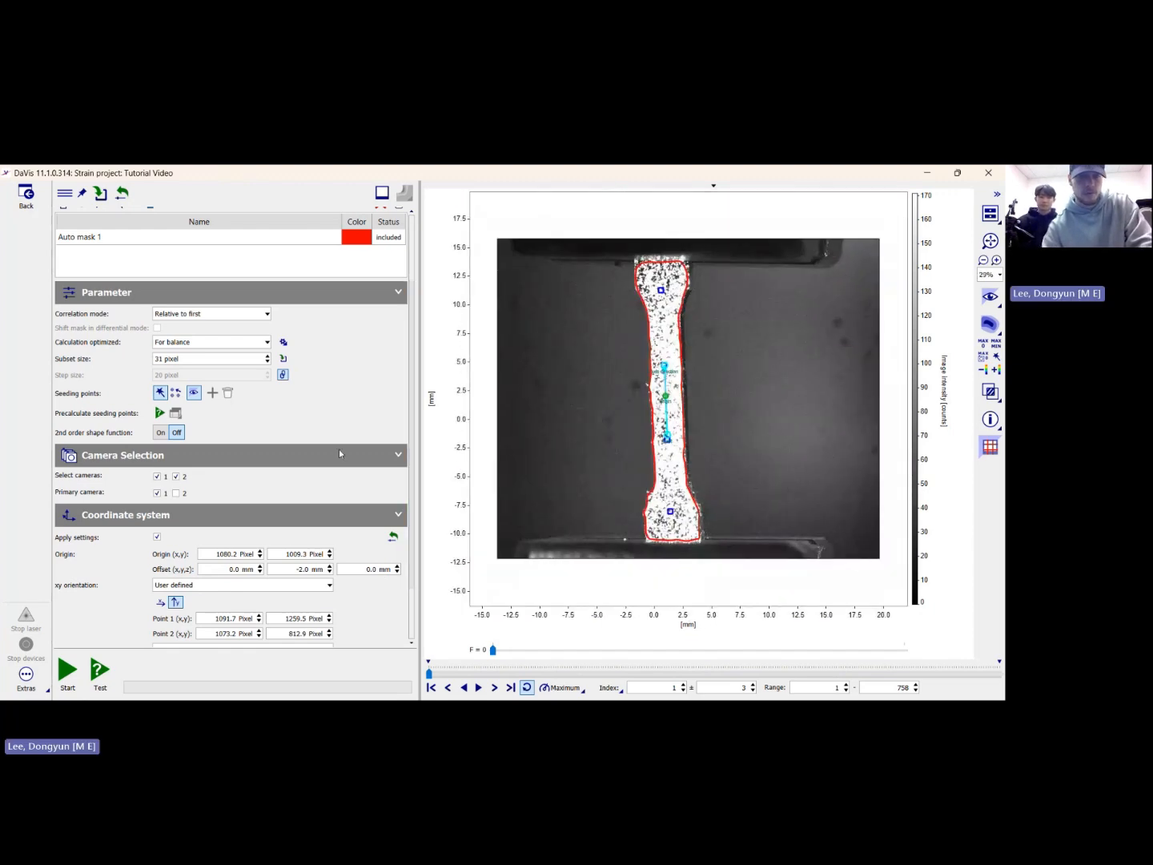
Show the subset grid over the specimen, compare its squares with the speckle size up close, and hide the grid.
scroll(326, 484, up, 1)
scroll(328, 484, down, 2)
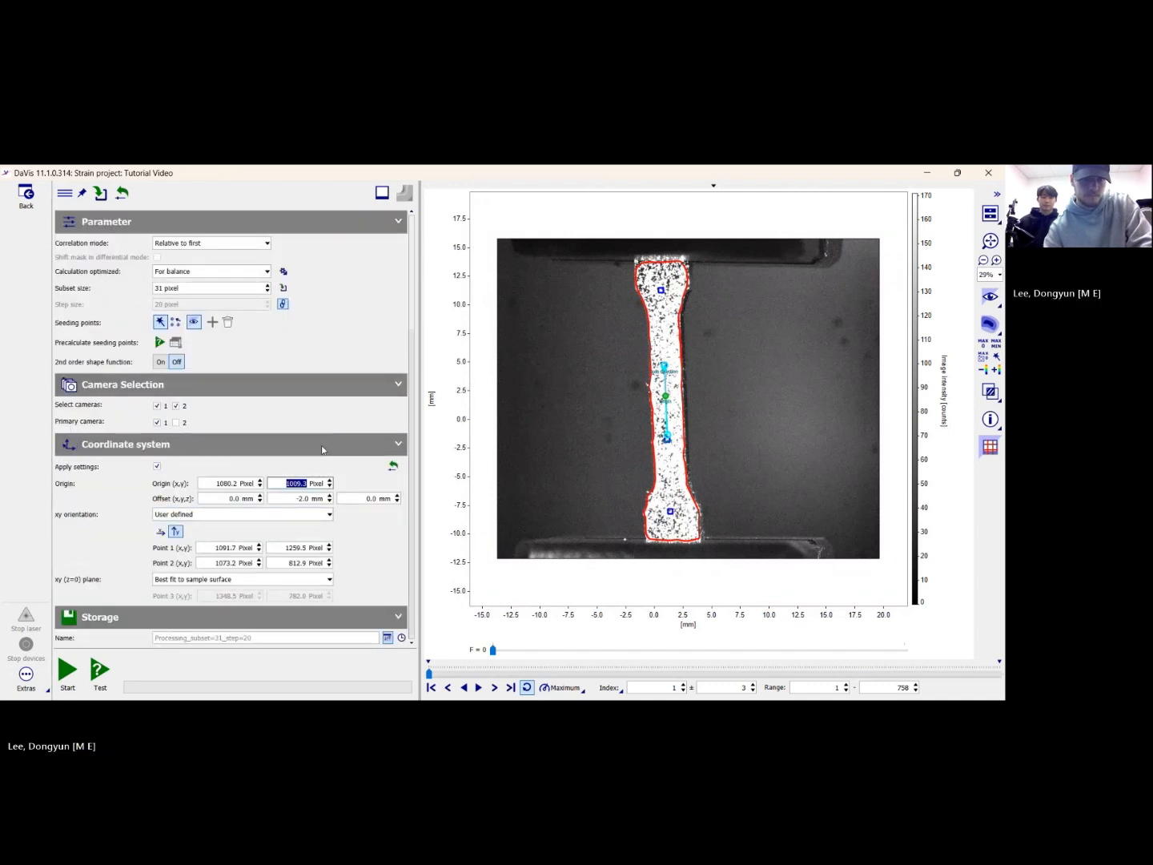
scroll(313, 427, up, 2)
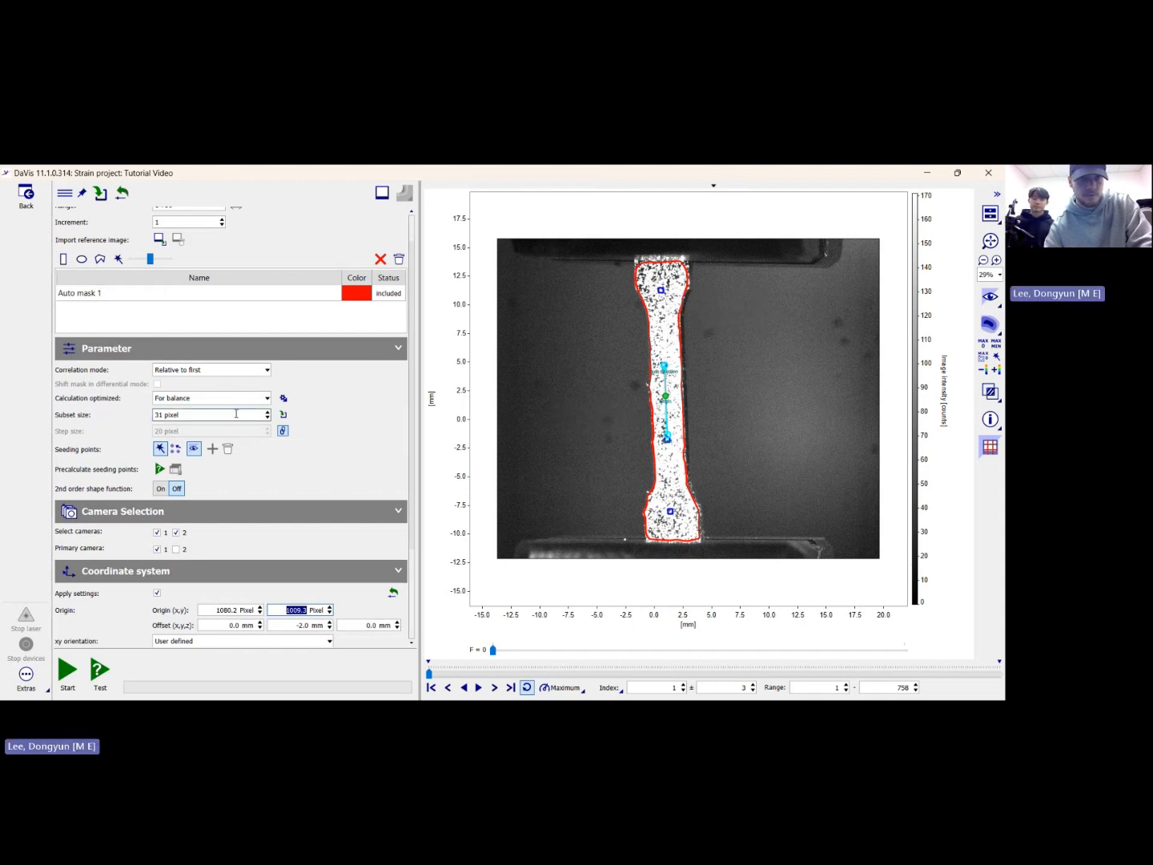
click(989, 450)
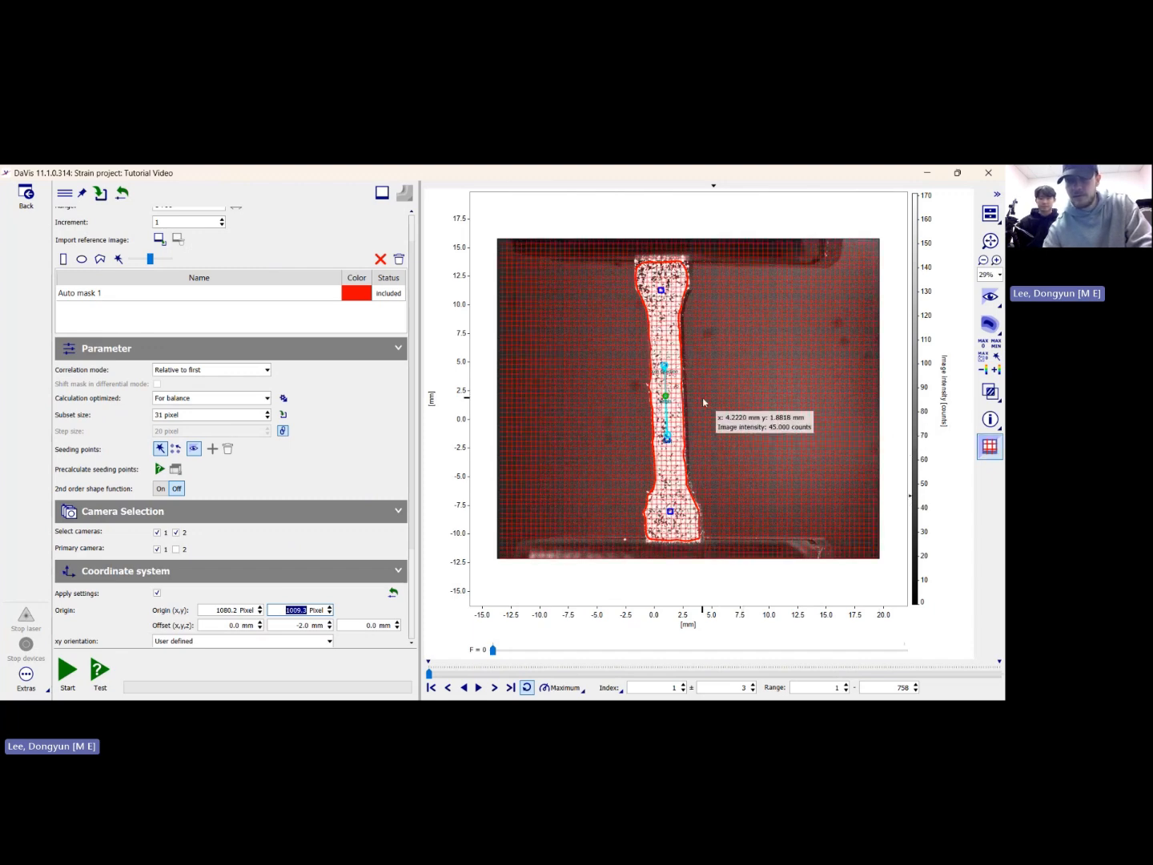
scroll(703, 402, up, 5)
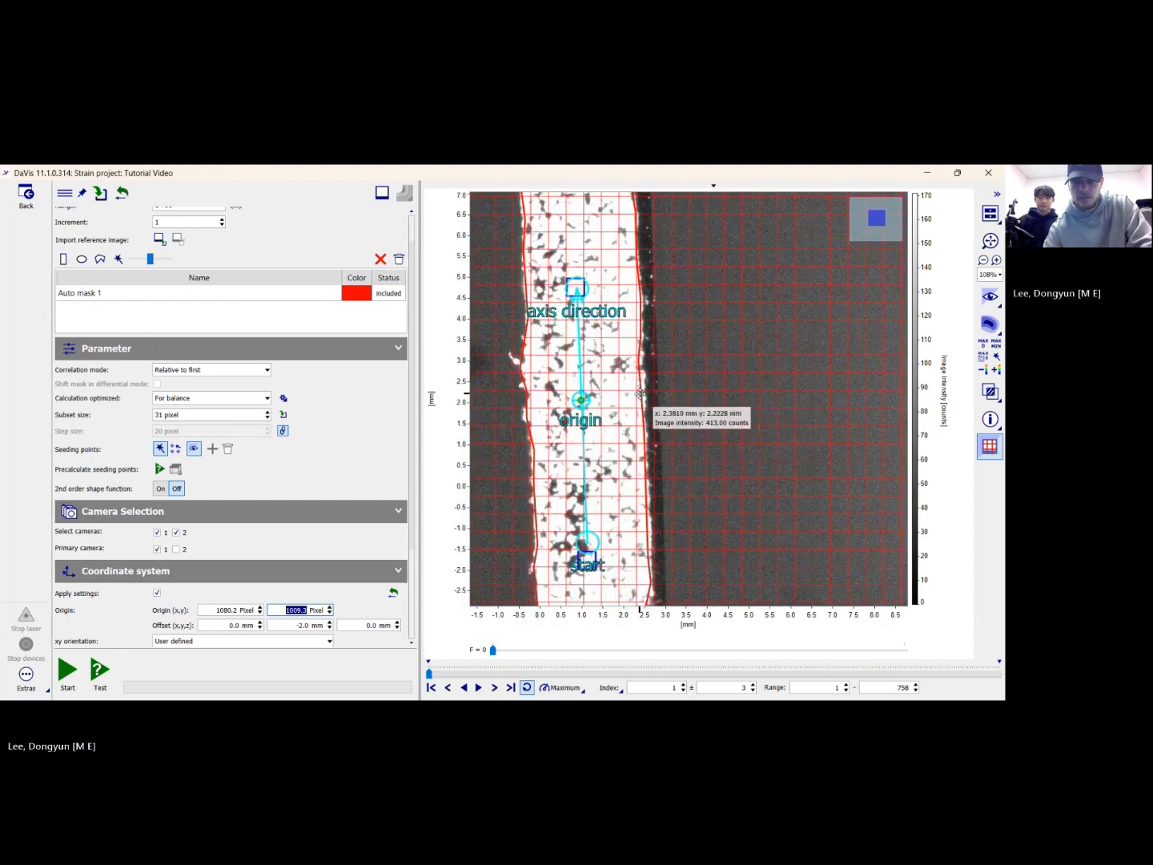
scroll(639, 393, up, 1)
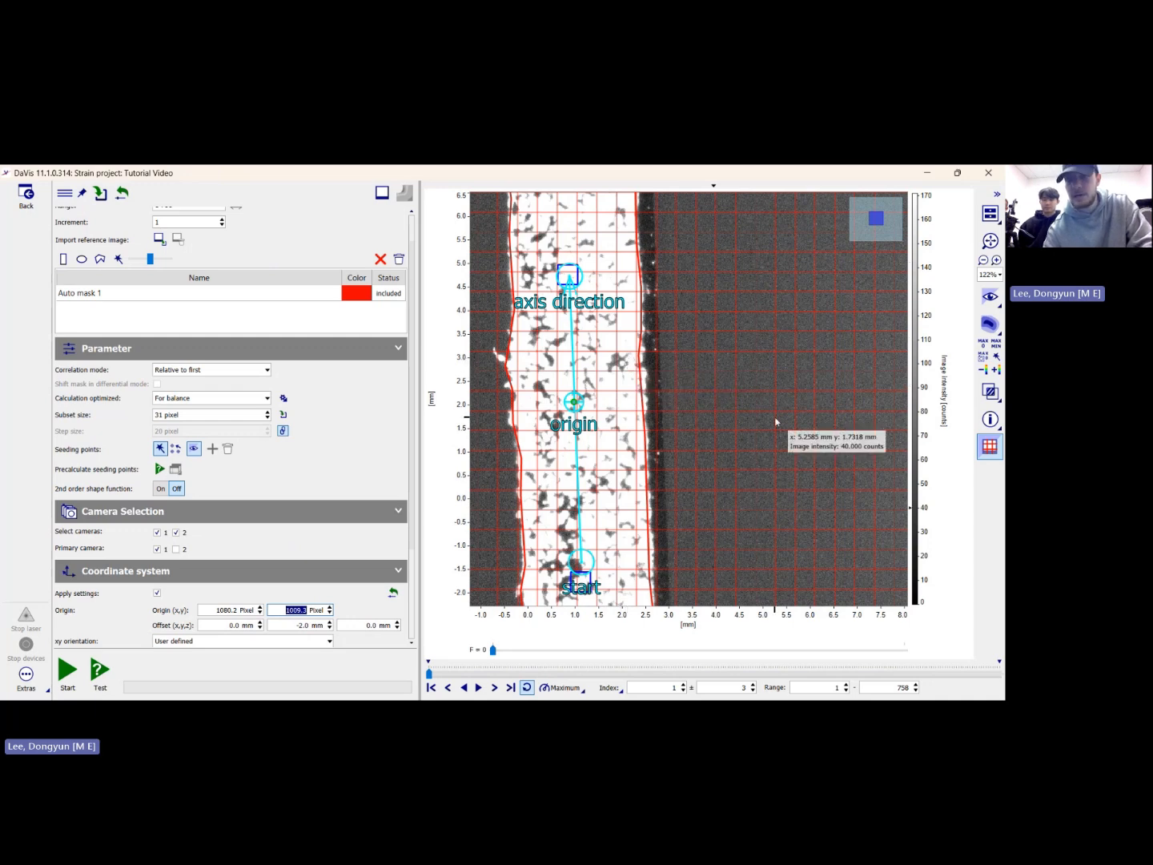
scroll(619, 356, up, 5)
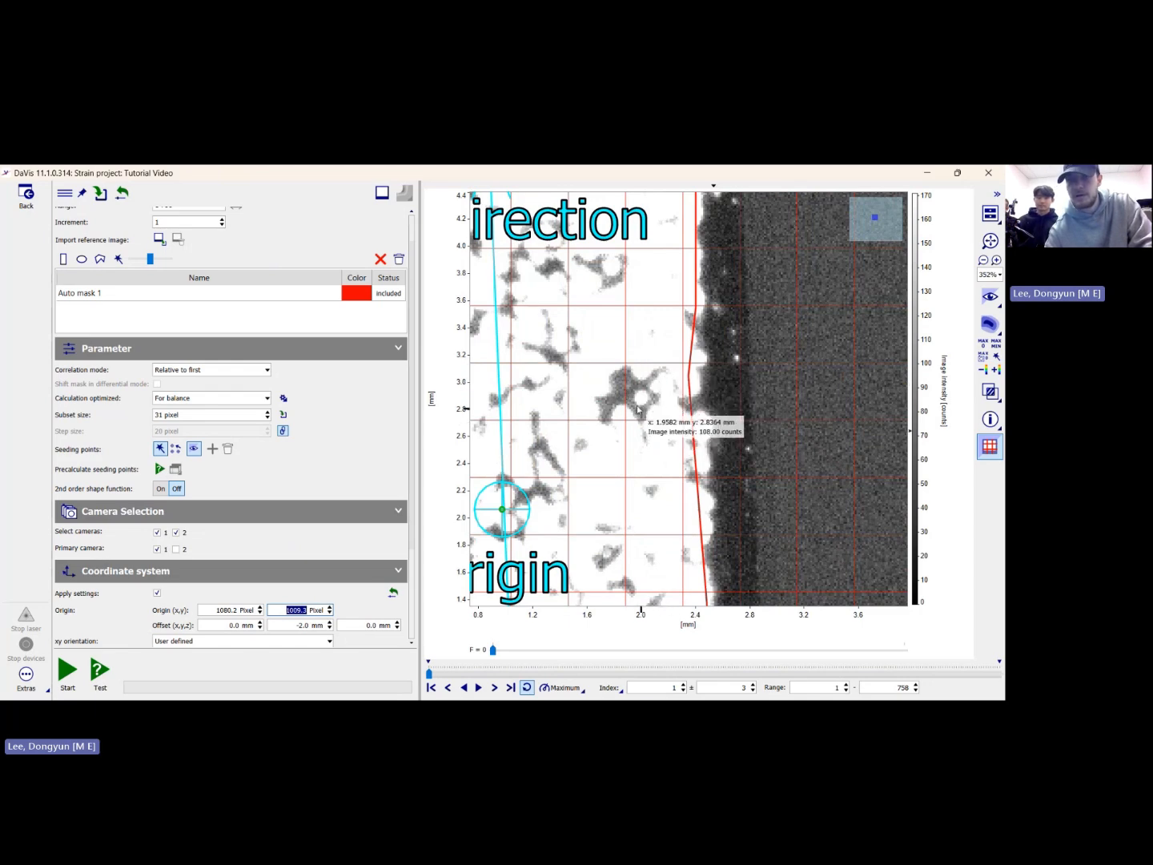
scroll(781, 400, down, 2)
scroll(782, 399, down, 3)
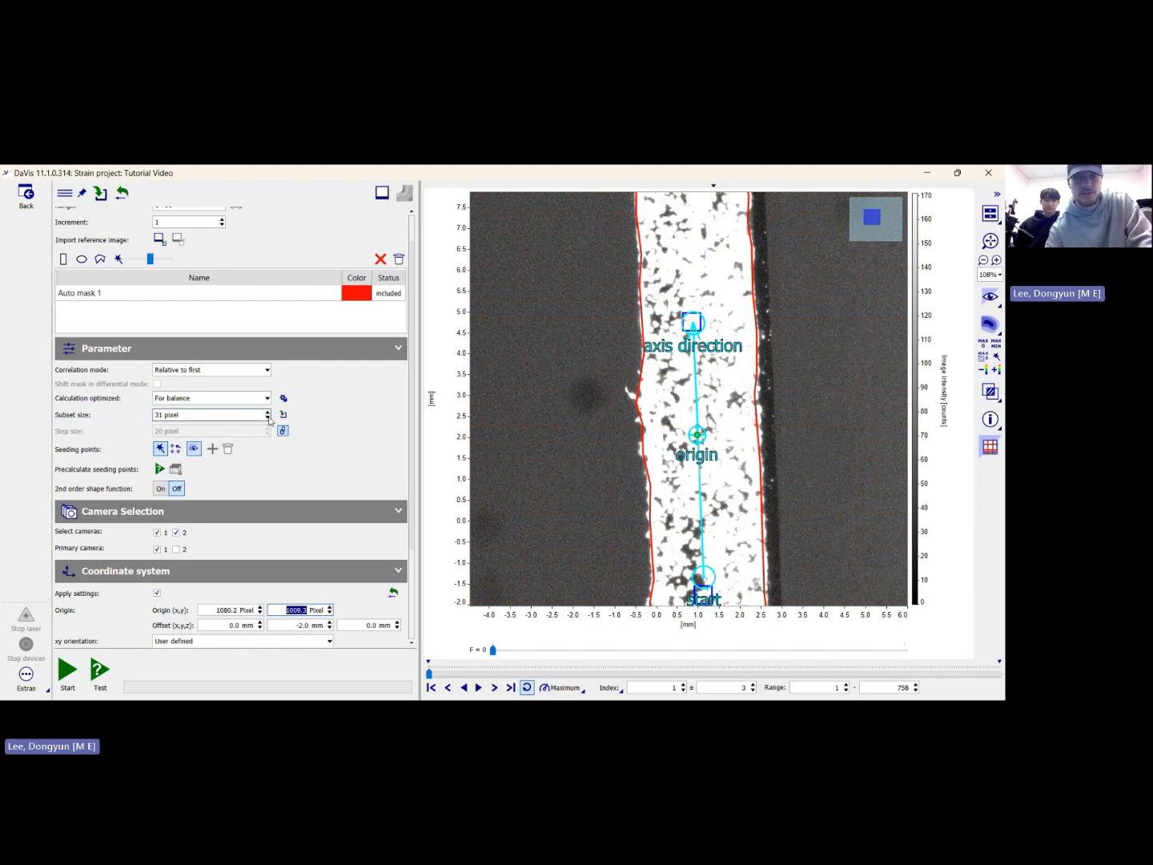
Start the strain calculation for the masked tensile specimen with a subset size of 31 pixels.
scroll(538, 399, down, 2)
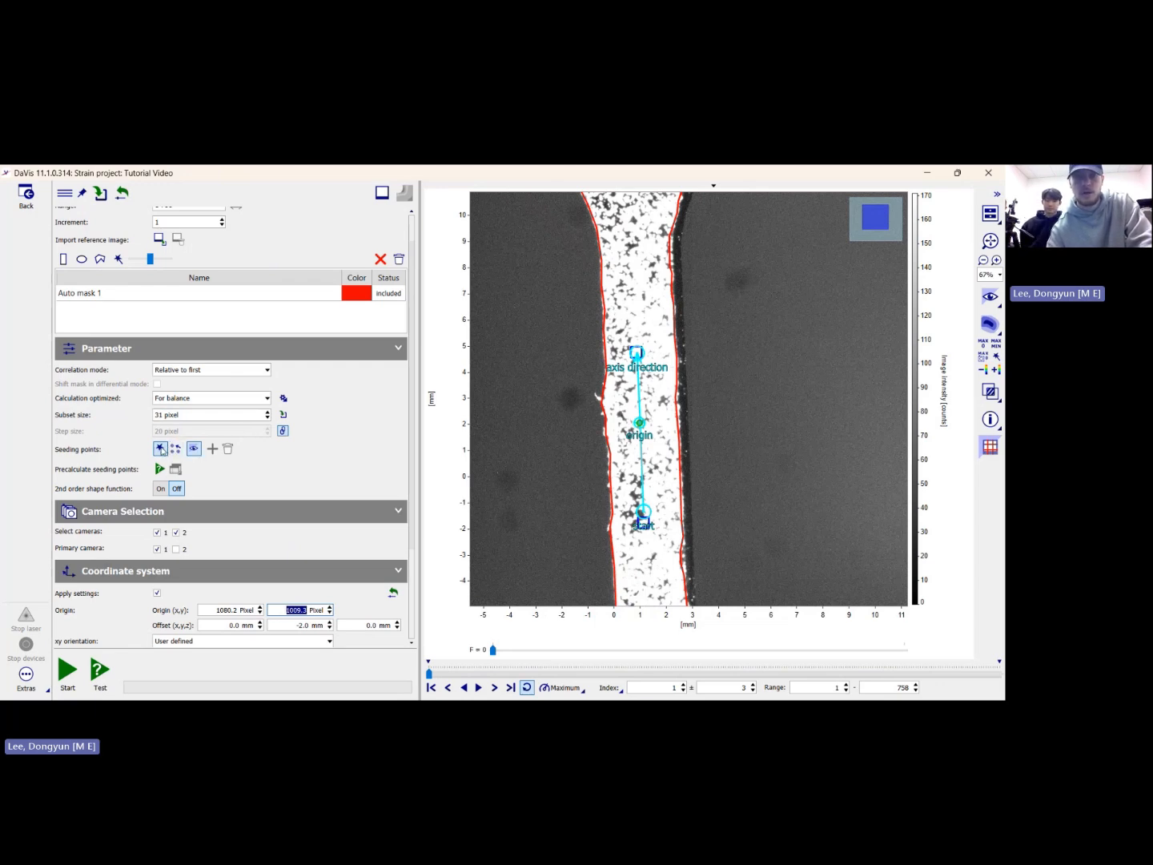
scroll(614, 387, down, 2)
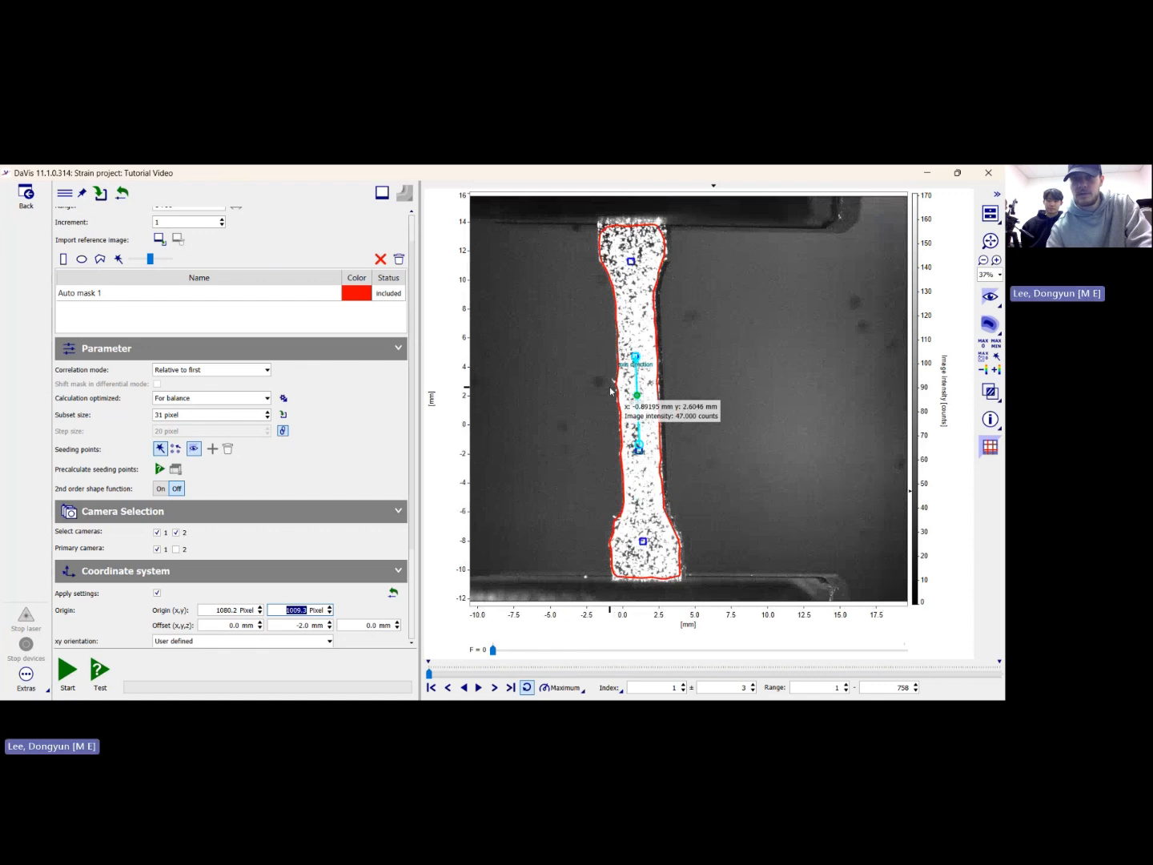
click(67, 671)
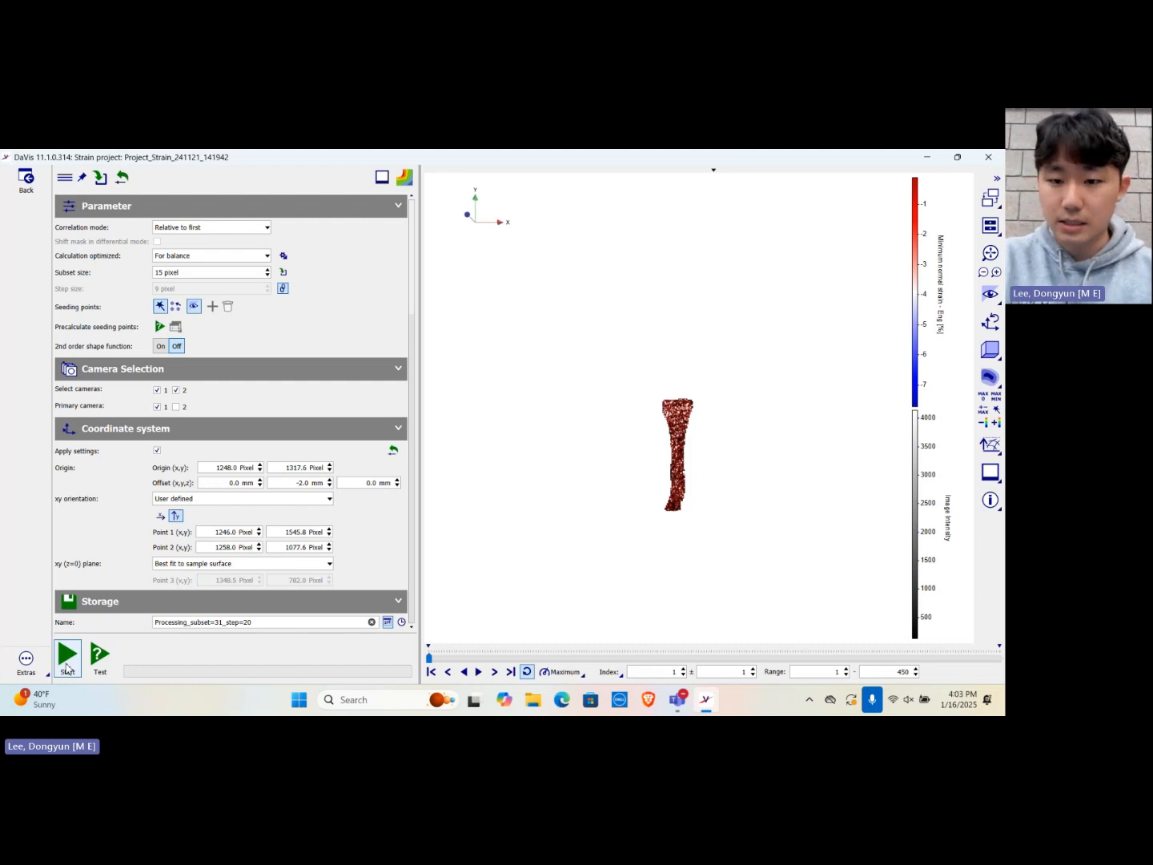
Play the calculated strain results with the playback increment raised to 10 and autoscale the minimum normal strain colour scale.
click(667, 302)
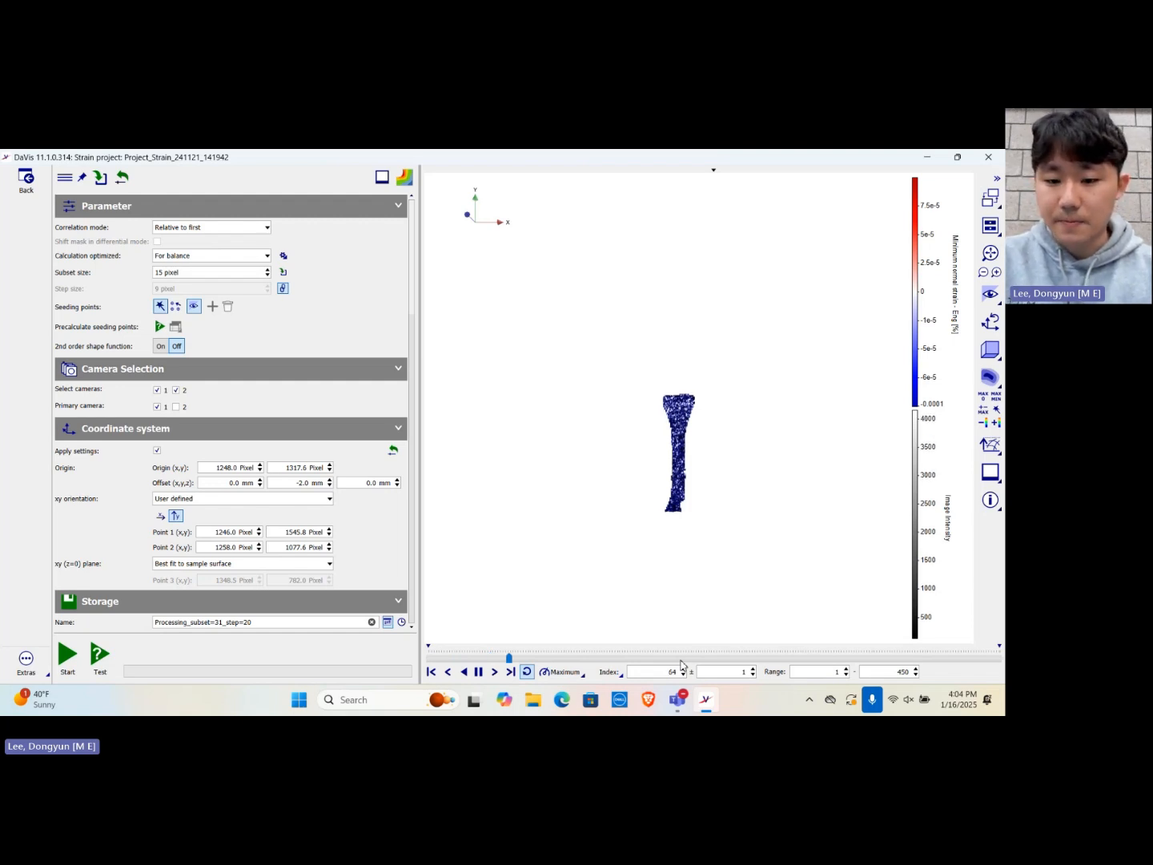
click(753, 669)
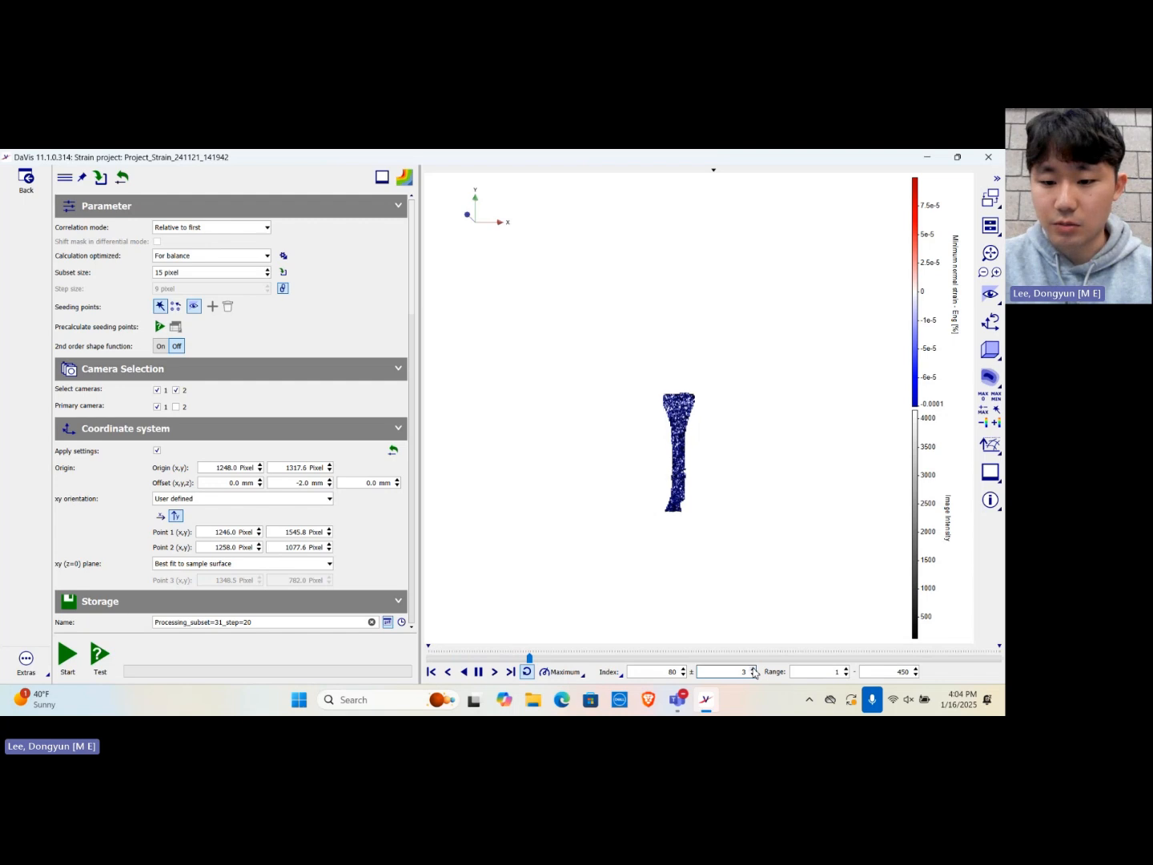
click(753, 670)
click(753, 668)
click(754, 670)
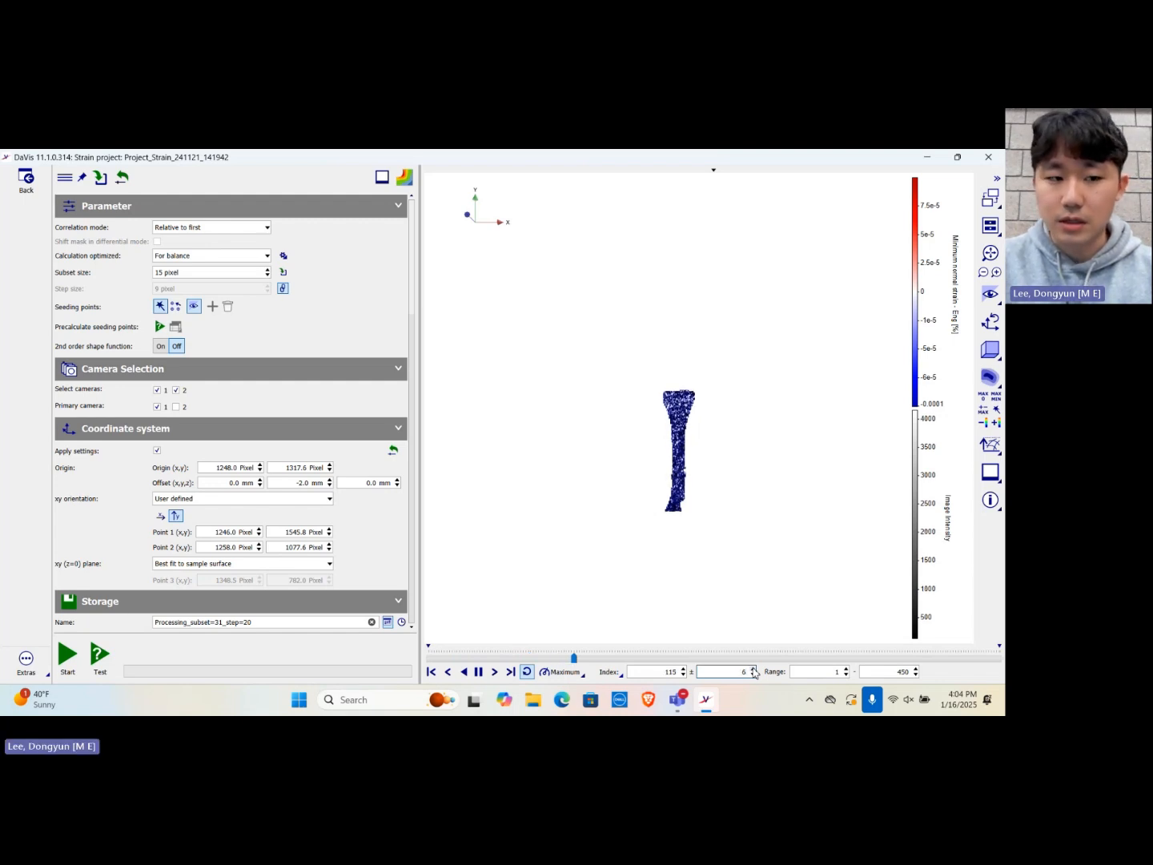
click(753, 670)
click(753, 670)
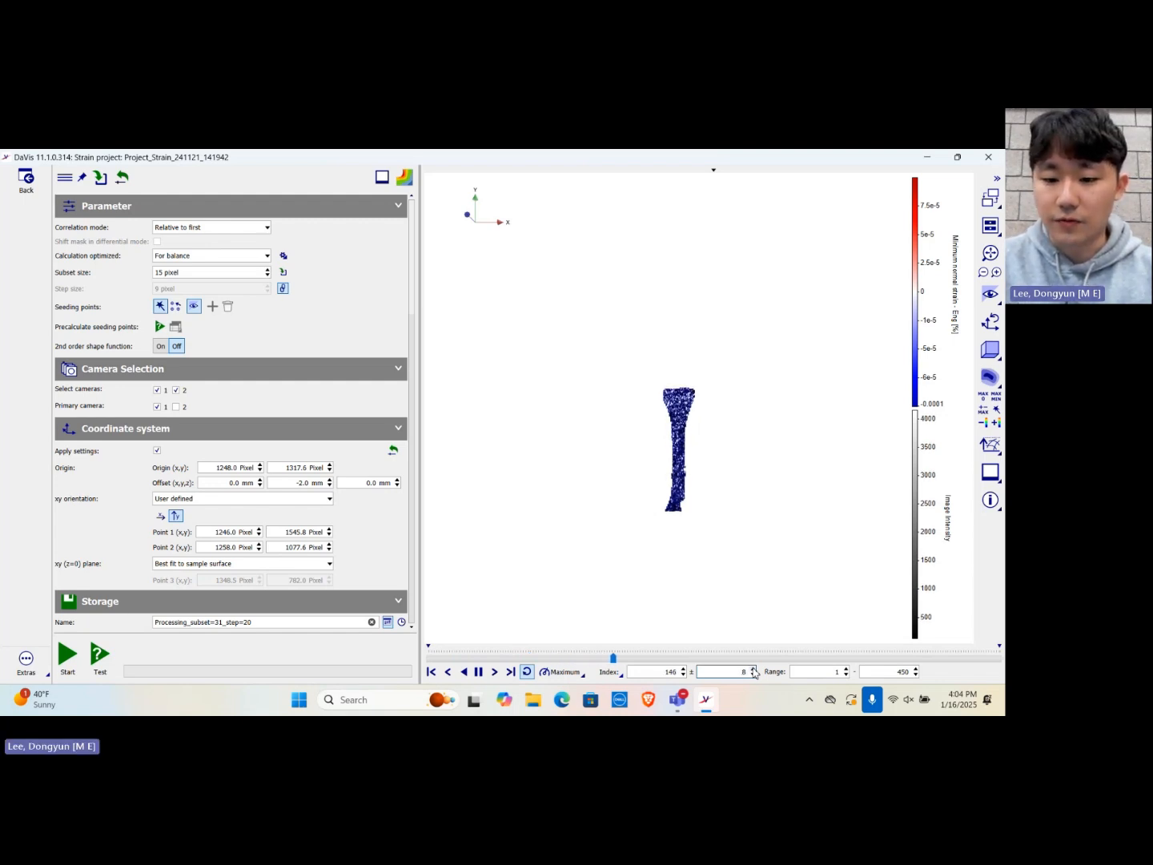
click(752, 669)
click(752, 669)
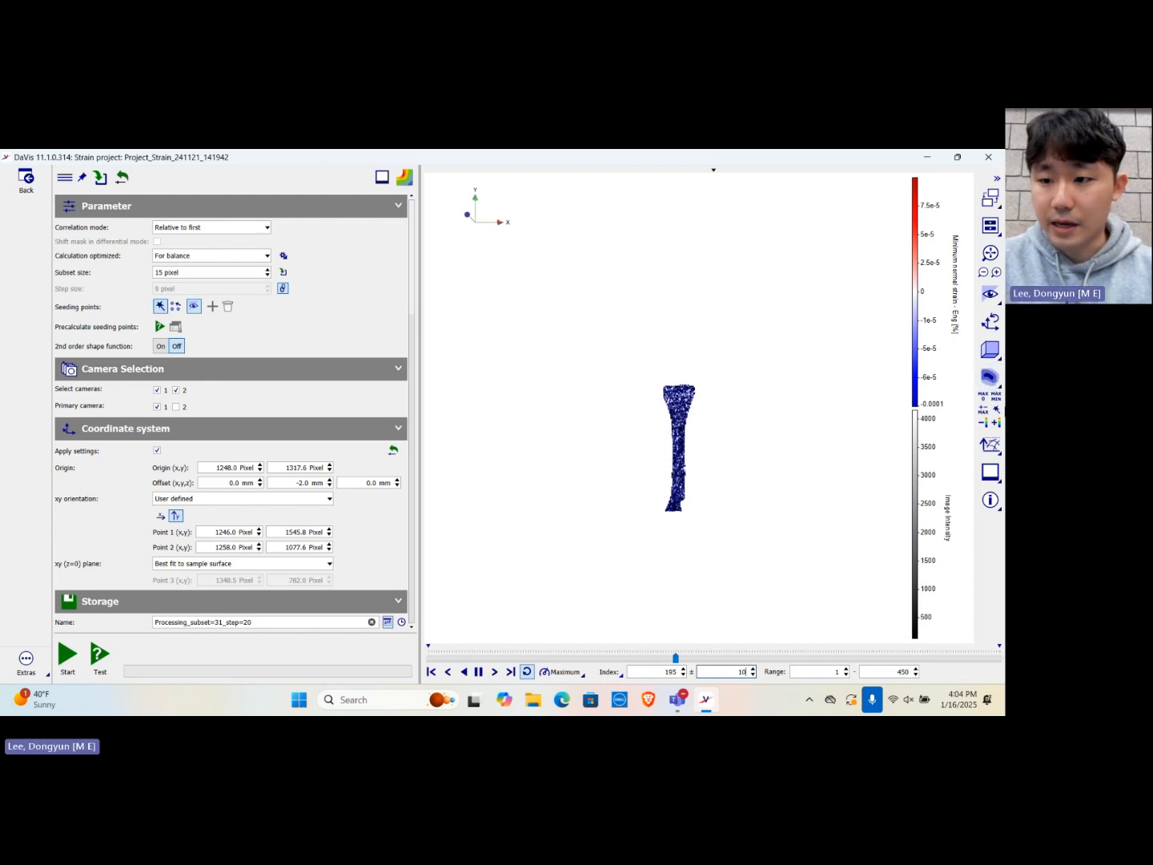
click(997, 410)
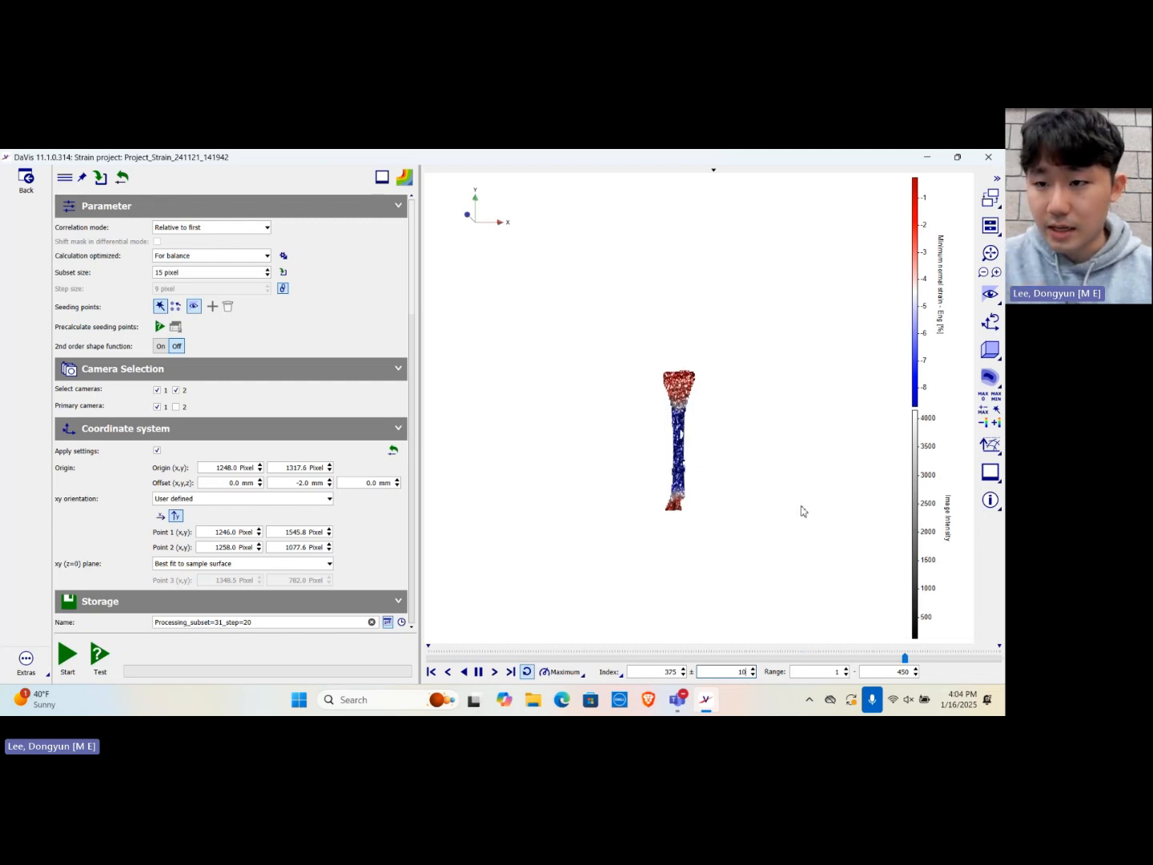
click(996, 410)
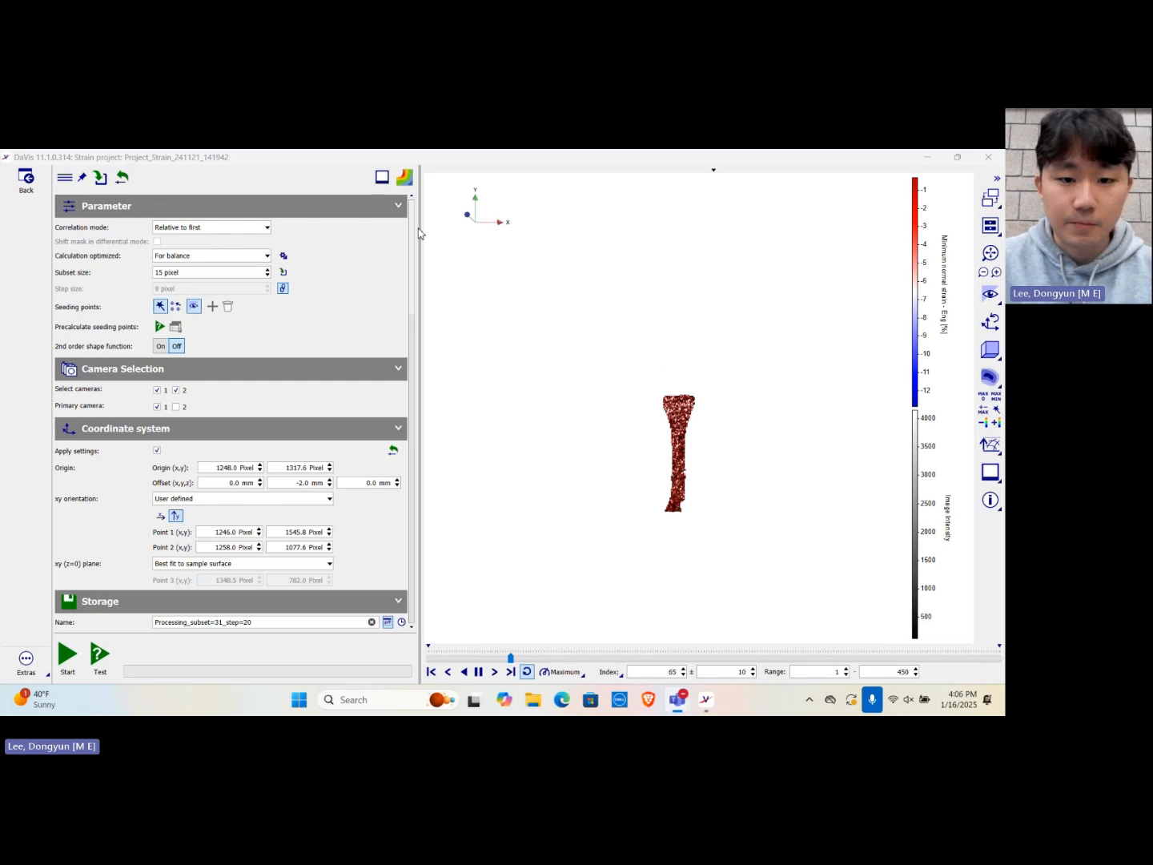
Open the spray_tensile test_2024-11-21 recording for processing and insert a 90° right Rotate operation before Append/prepend image set.
click(25, 180)
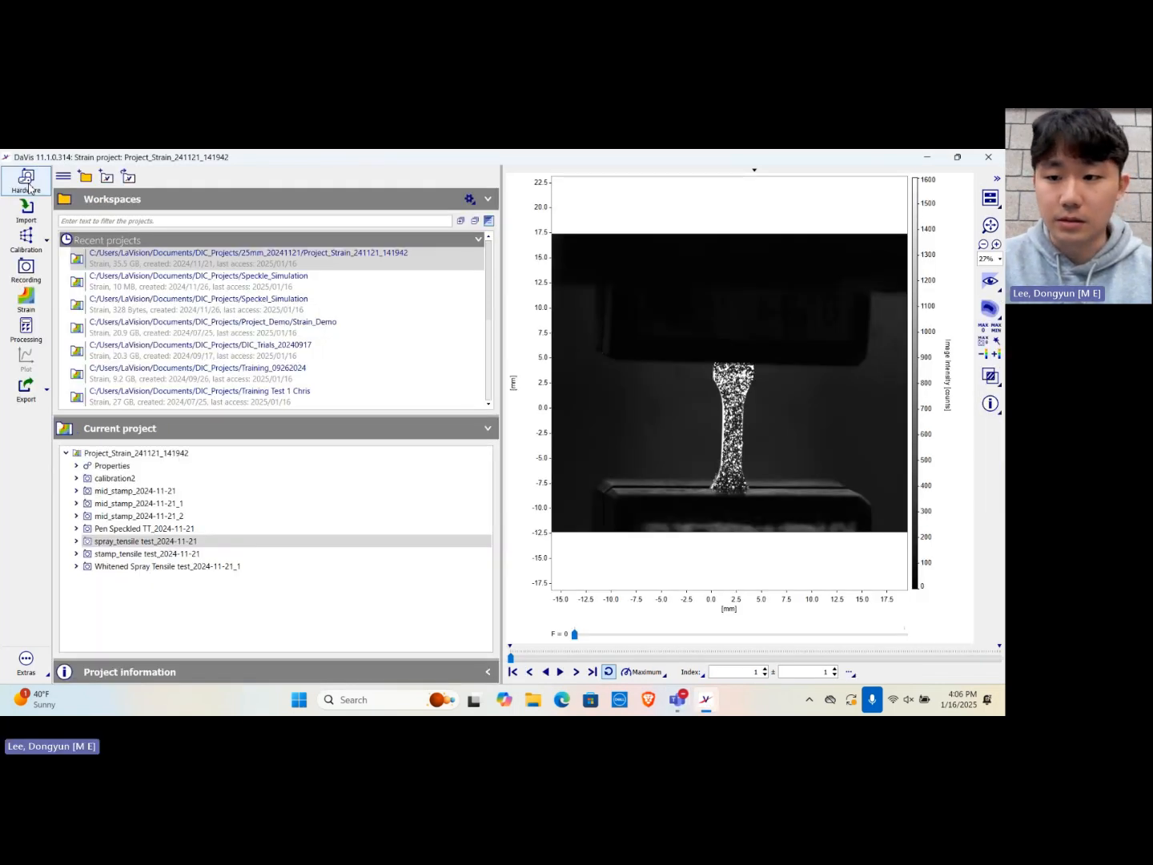
click(28, 329)
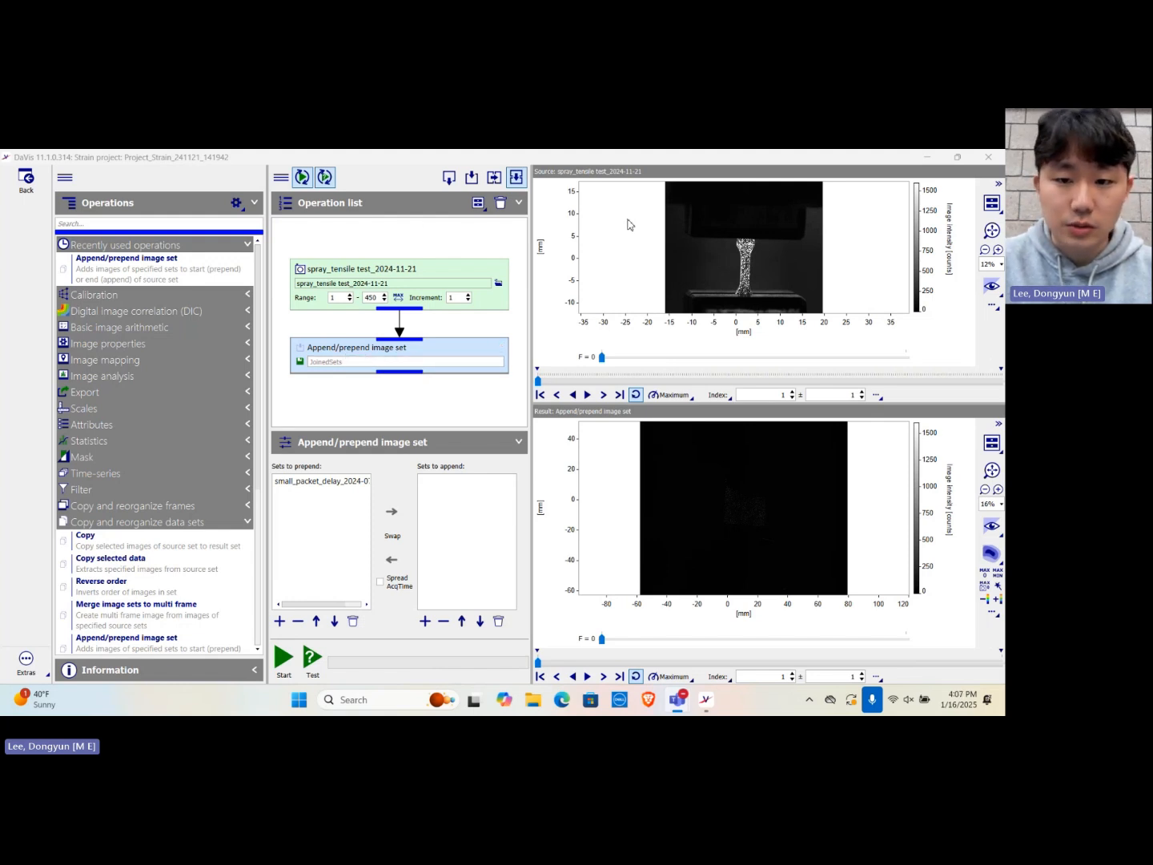
click(274, 327)
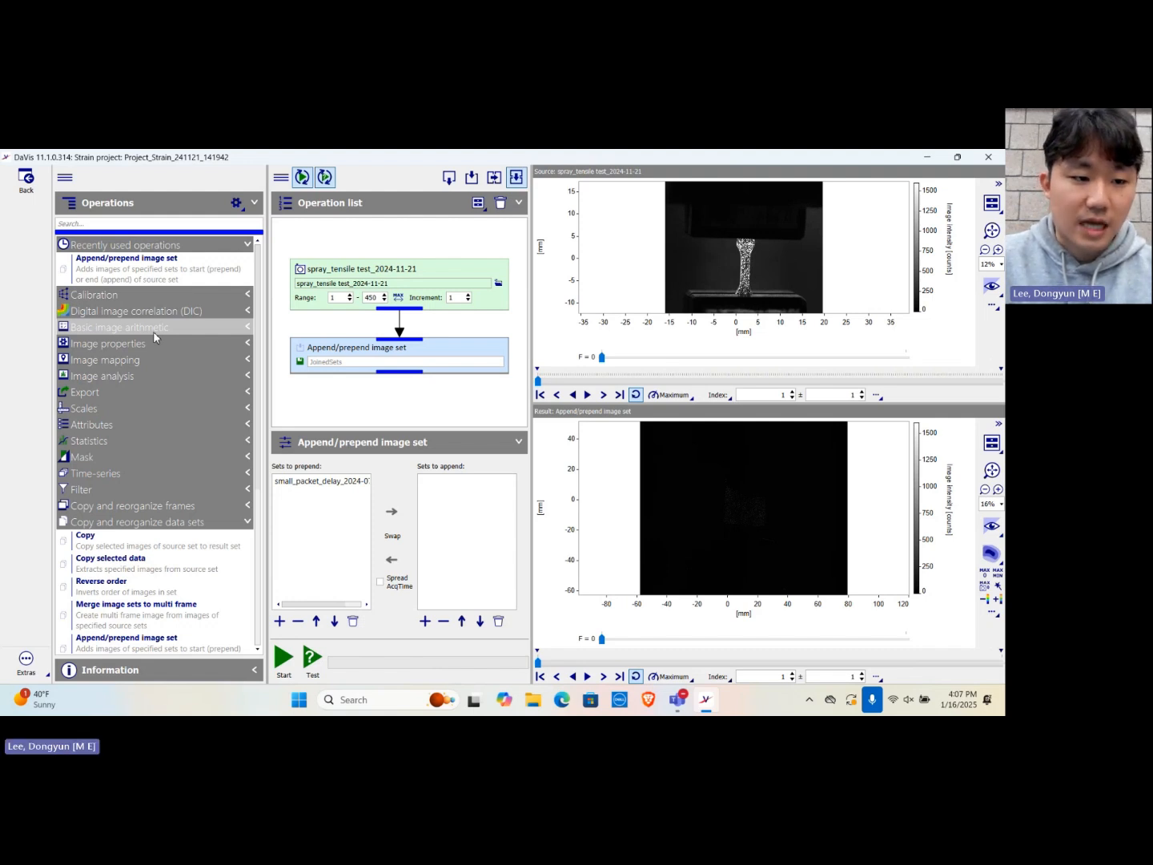
click(198, 359)
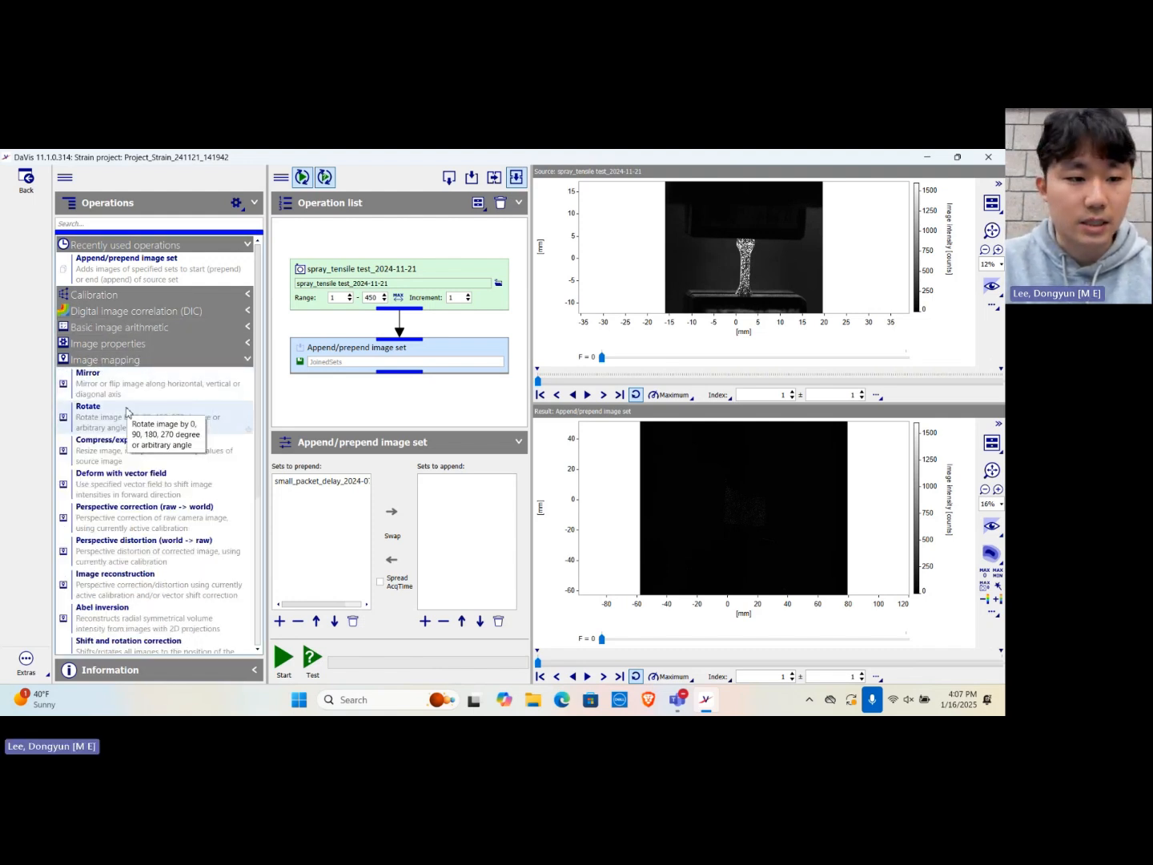
drag(126, 412, 311, 315)
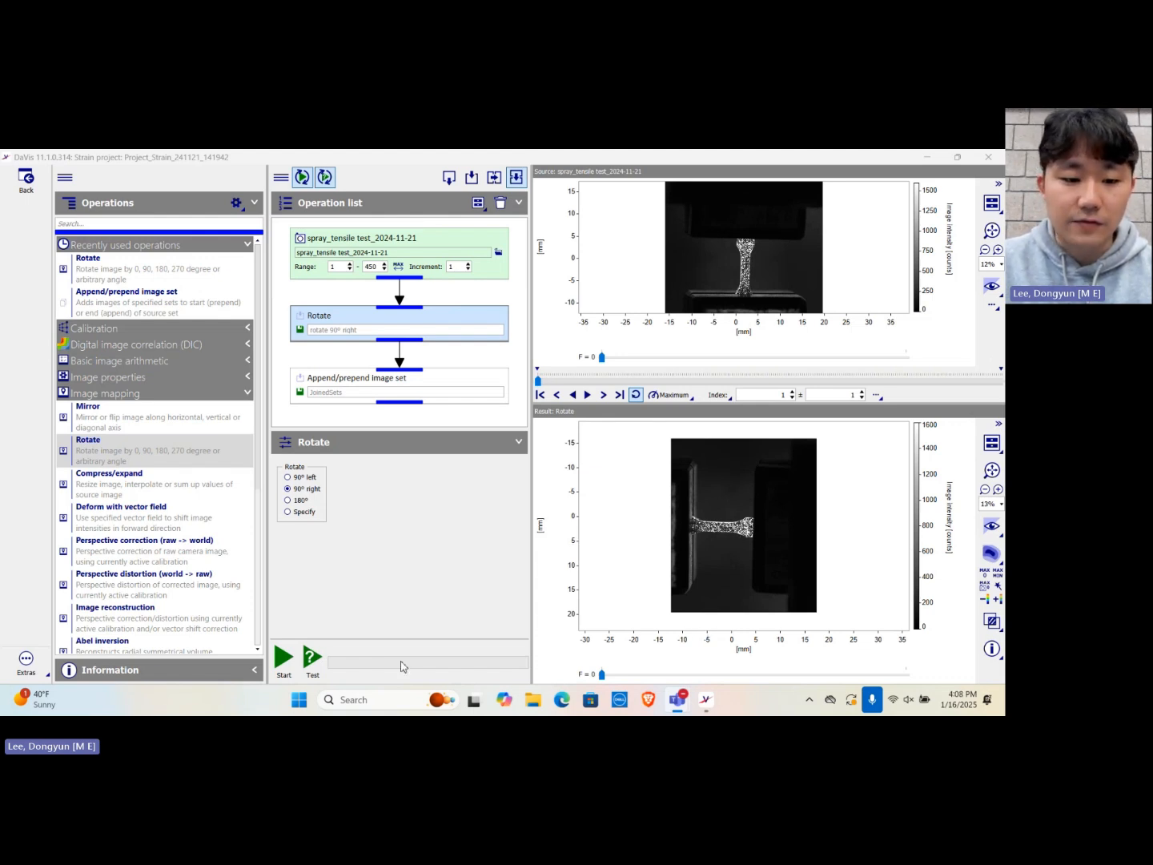
Run the rotation processing, look through the result image's colour and overlay settings, and stop the run to return to the project.
click(285, 660)
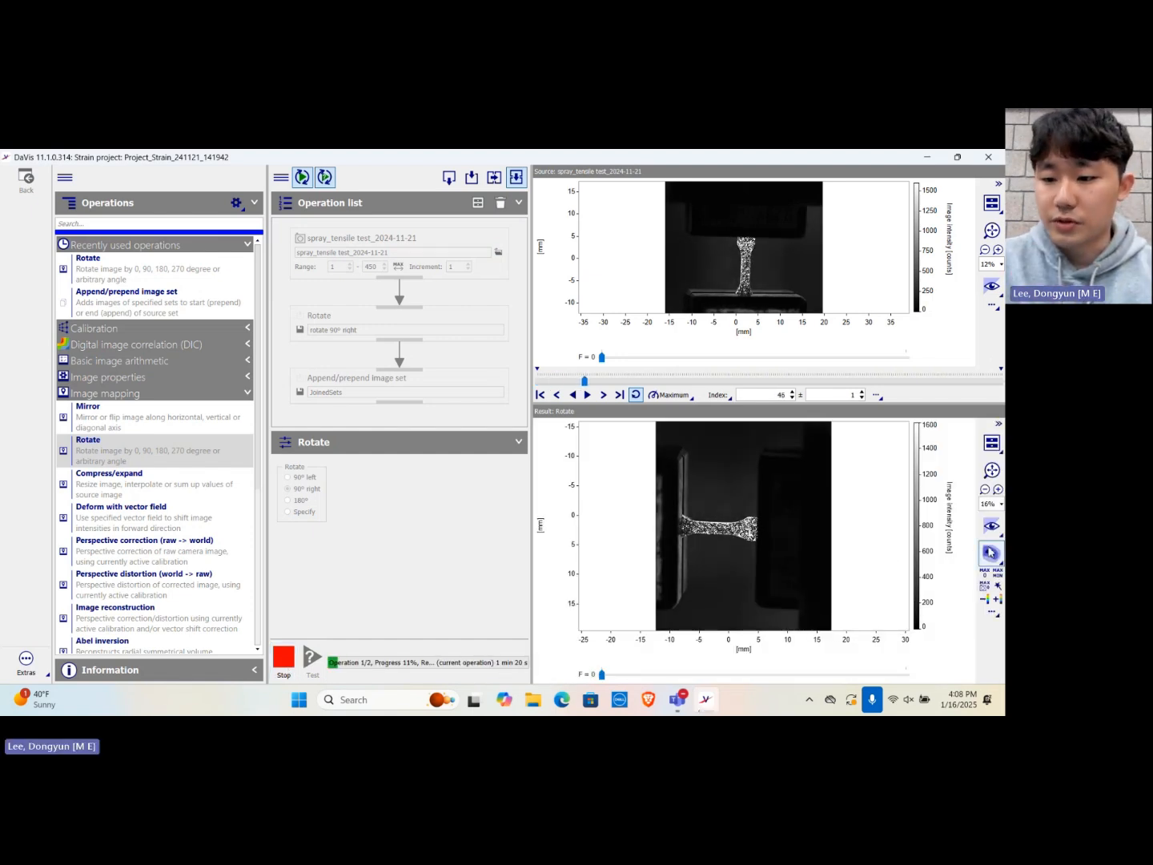
click(997, 555)
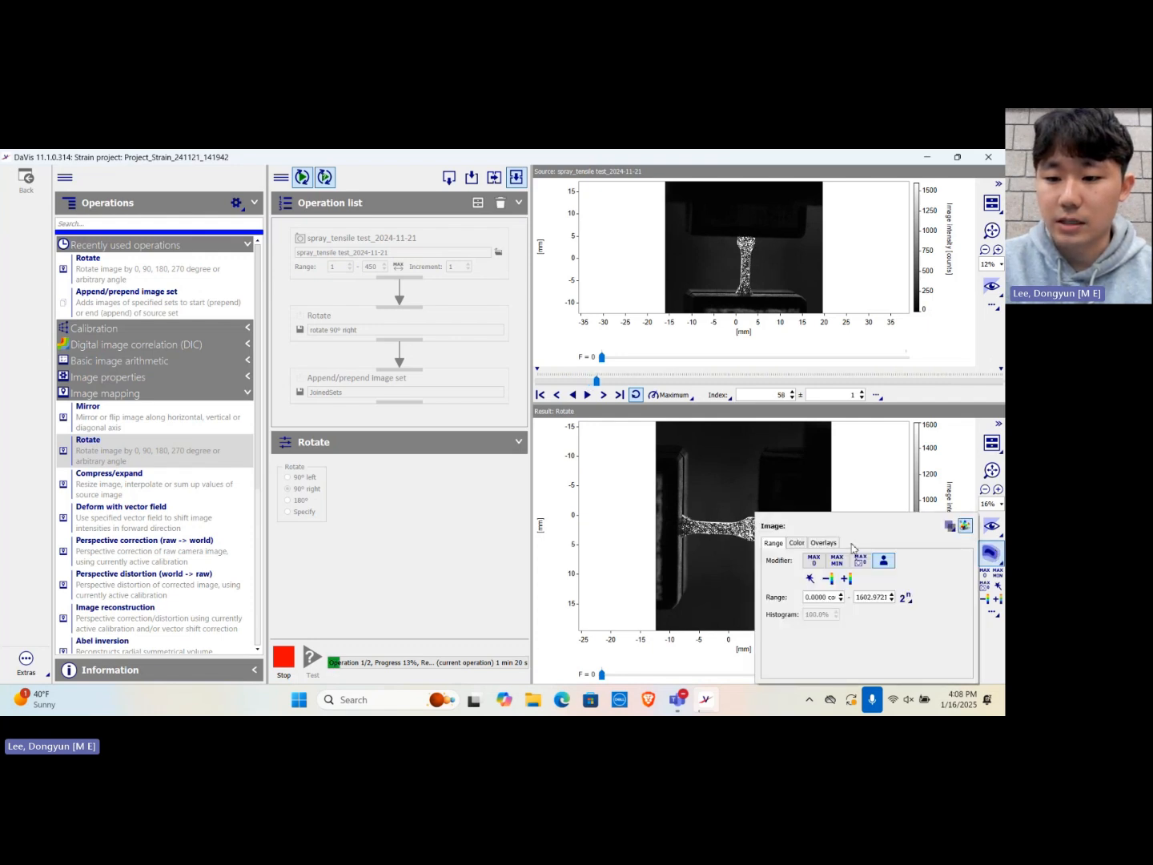
click(801, 545)
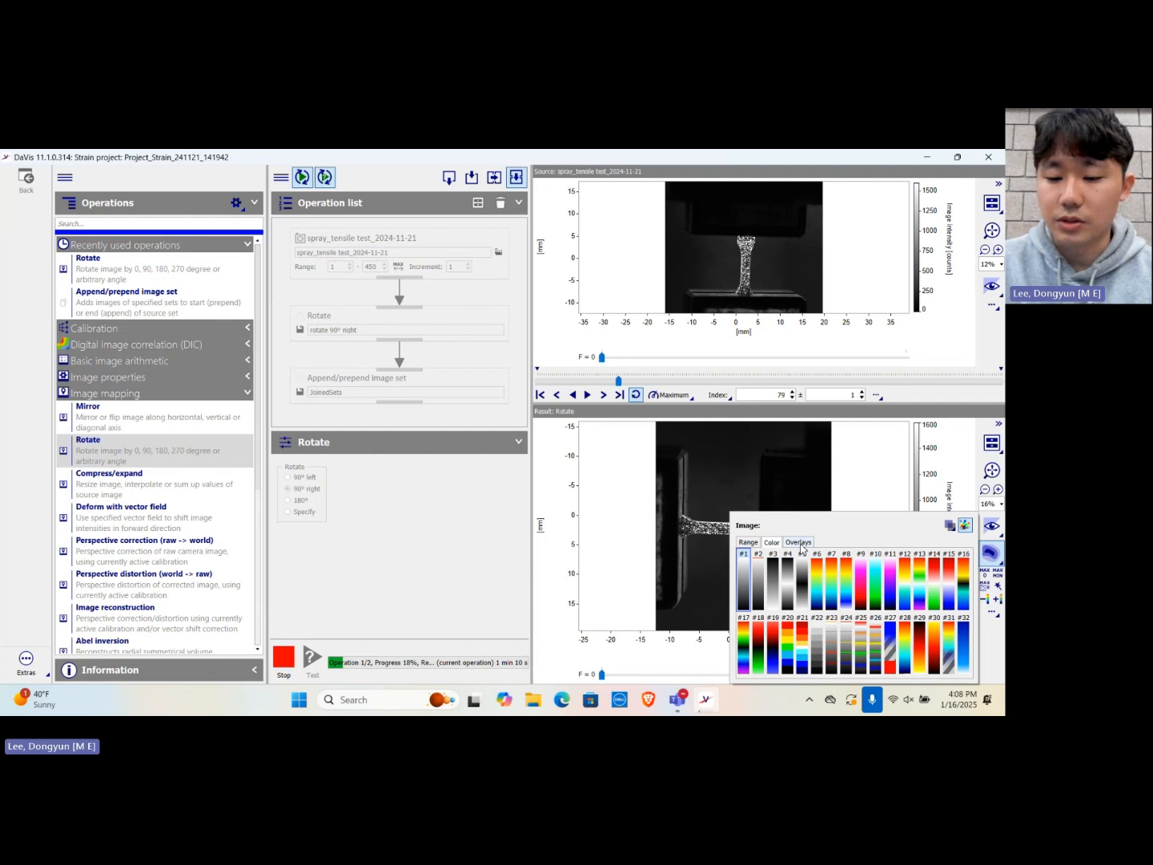
click(799, 544)
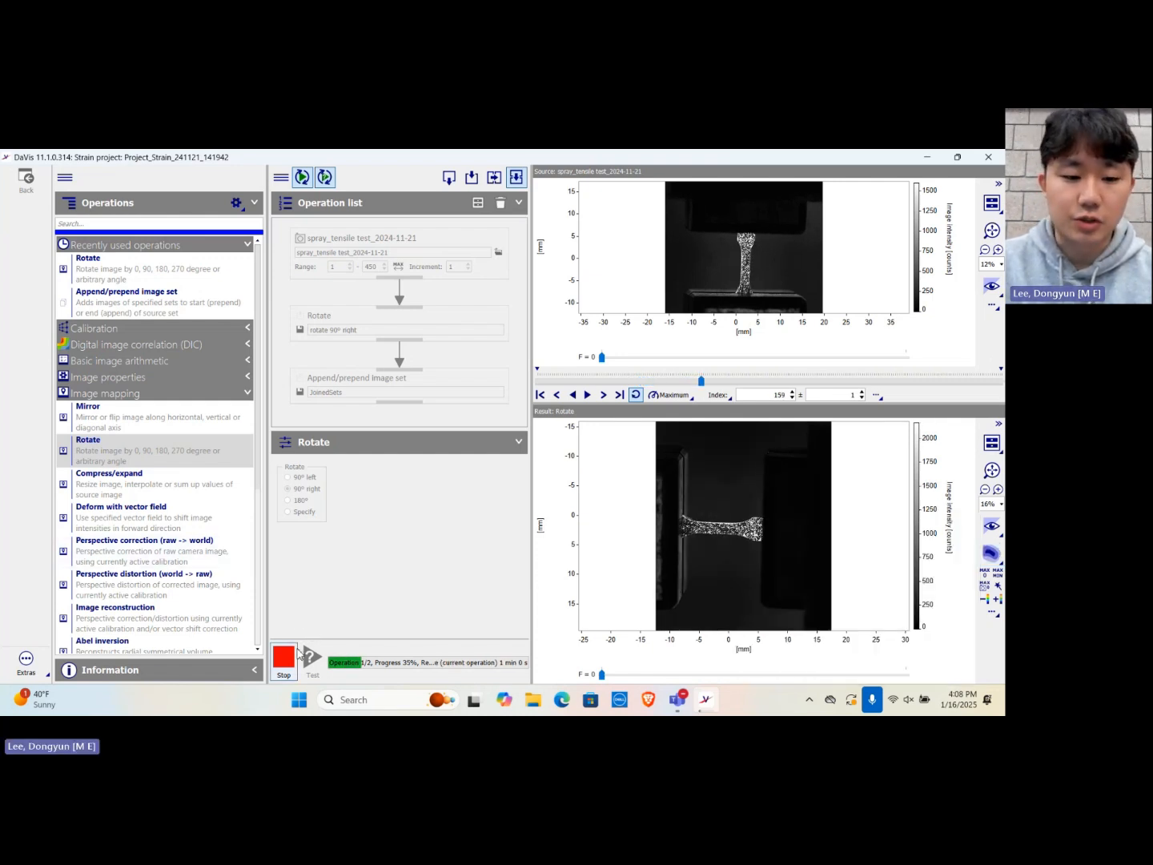
click(294, 657)
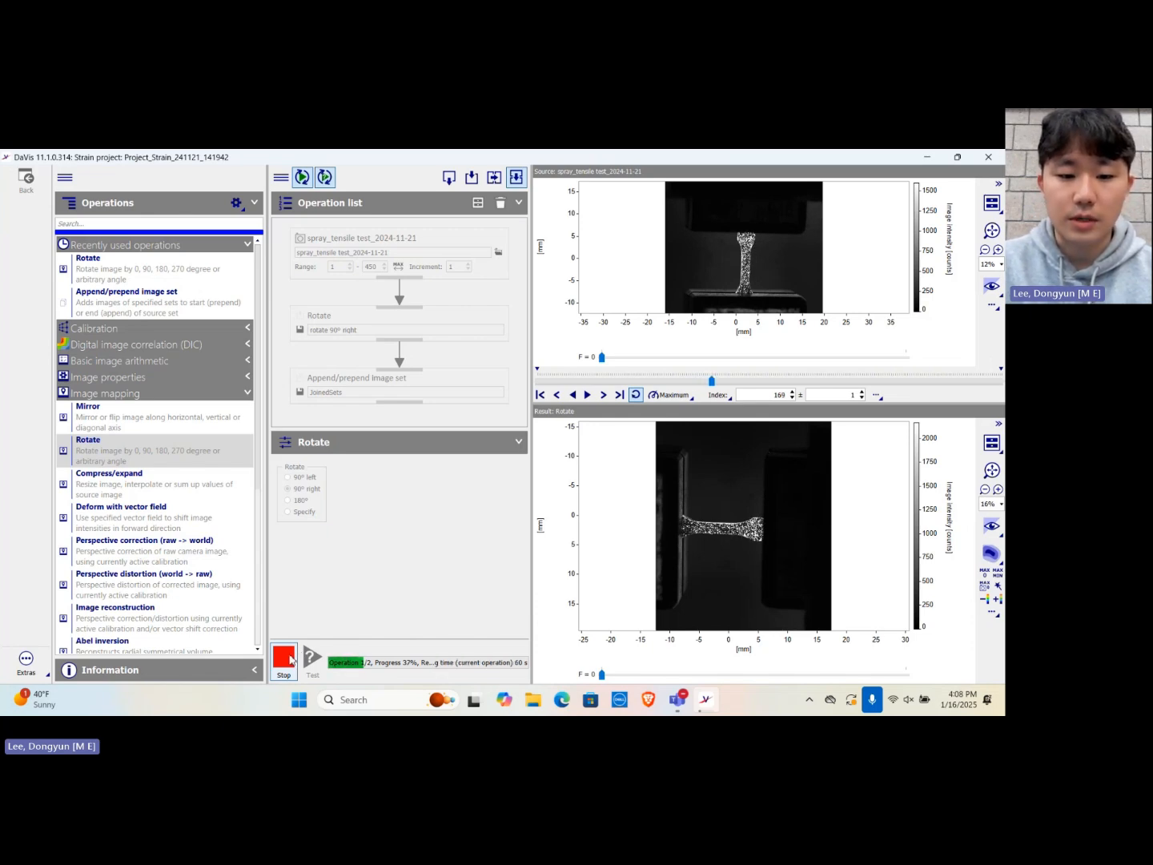
click(28, 180)
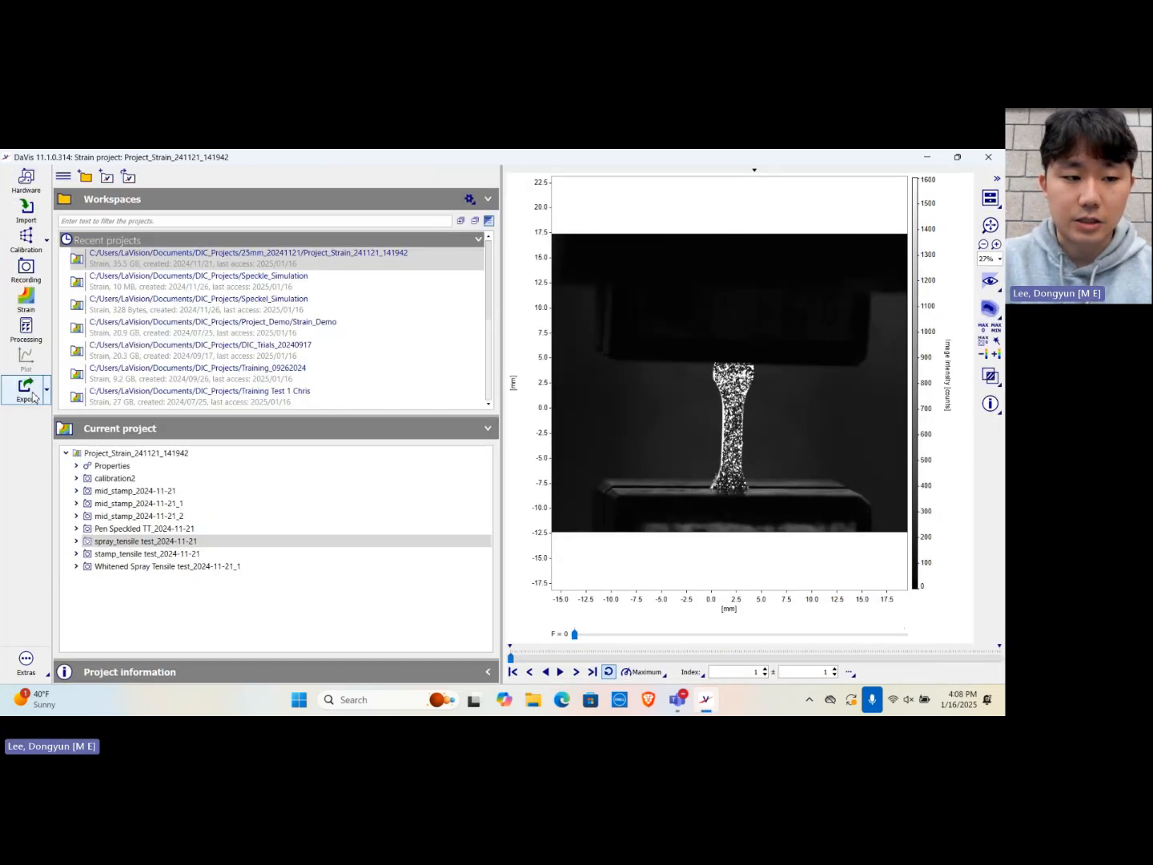
Start exporting the spray_tensile test_2024-11-21 images as Portable Network Graphics (.png) with the resolution as displayed on screen.
click(32, 393)
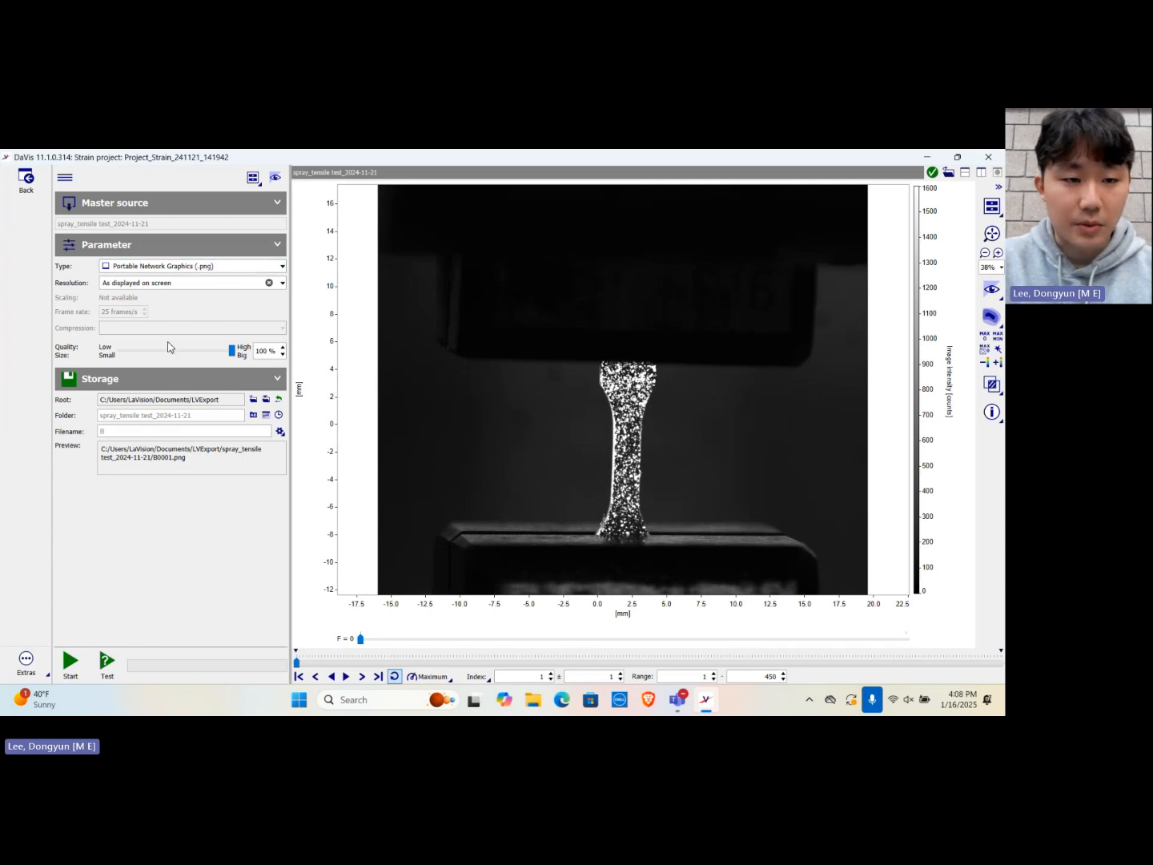
click(243, 273)
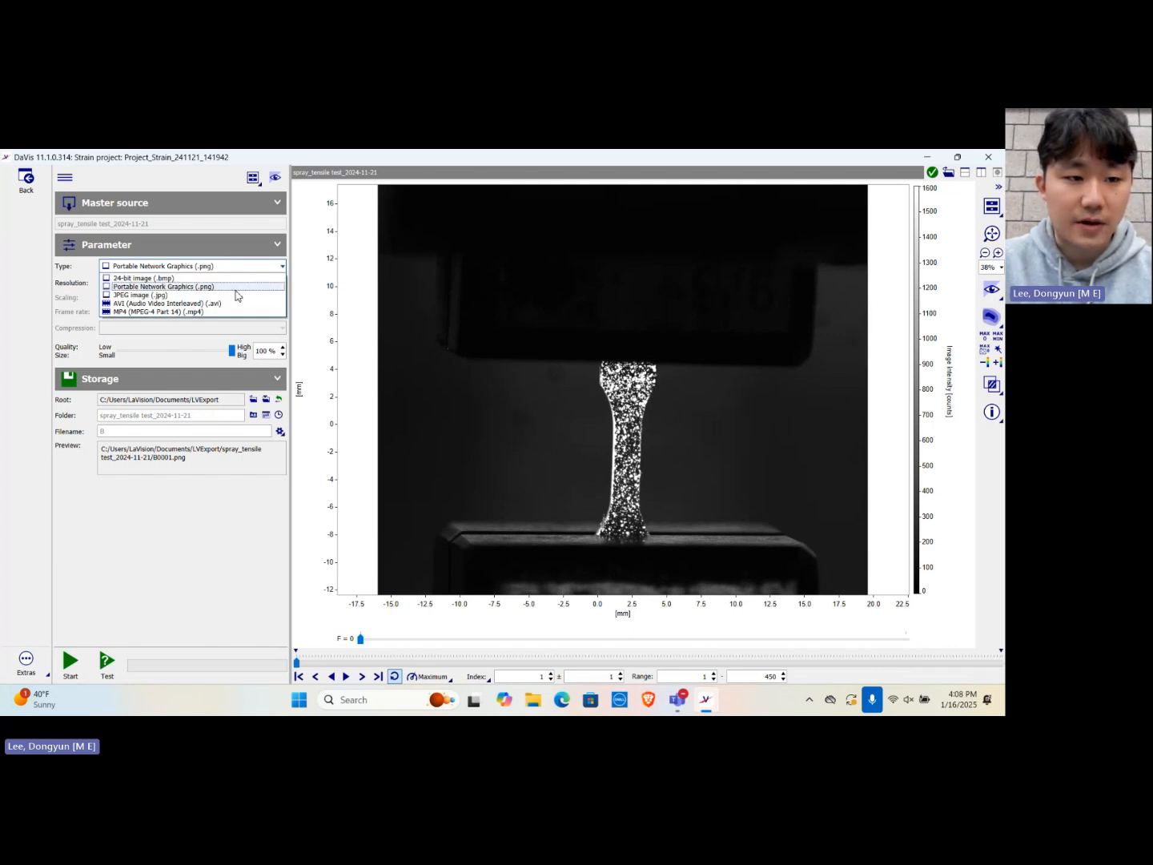
click(192, 347)
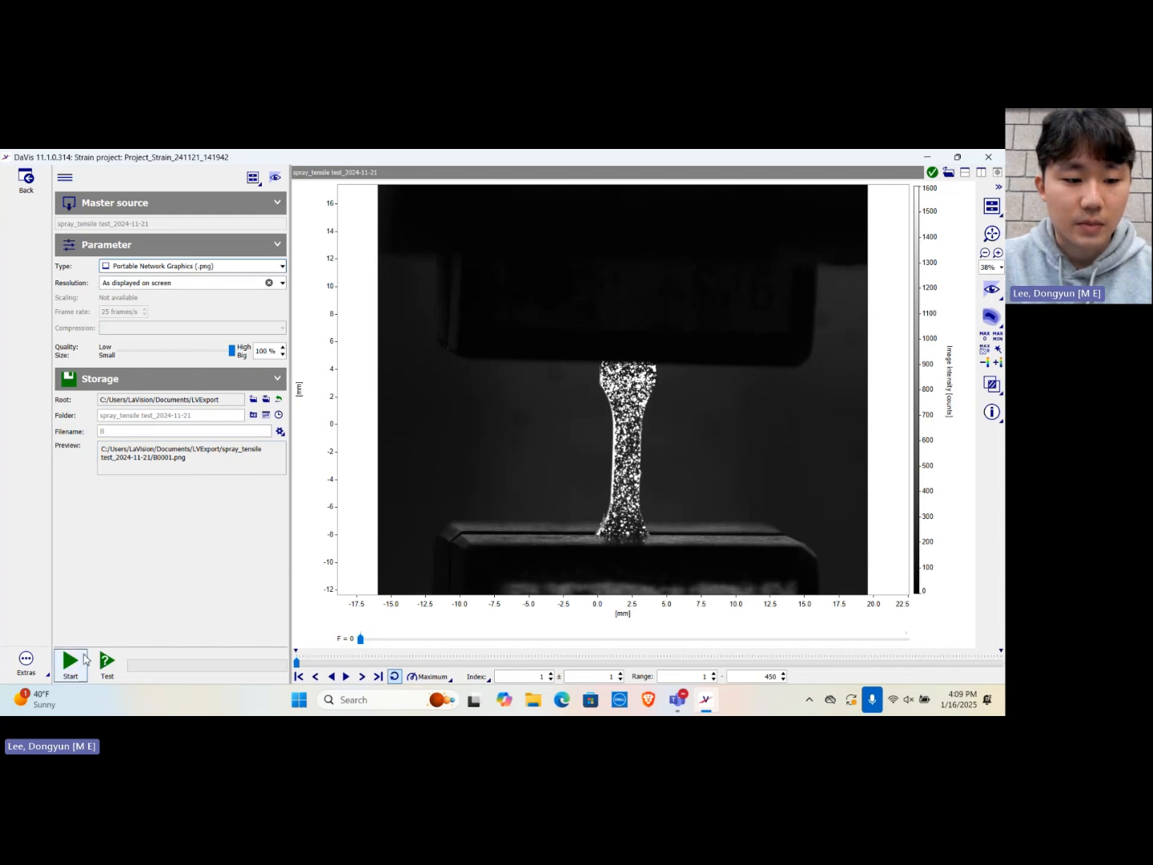
click(77, 666)
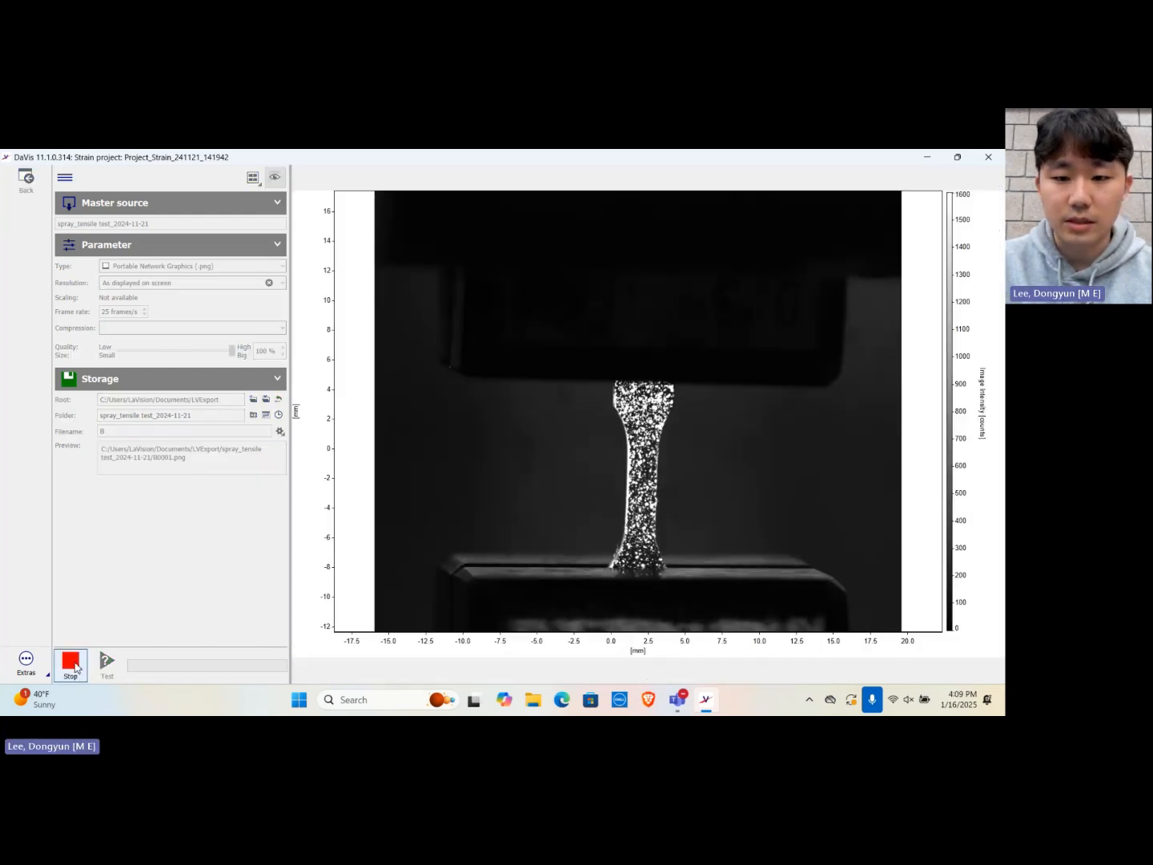